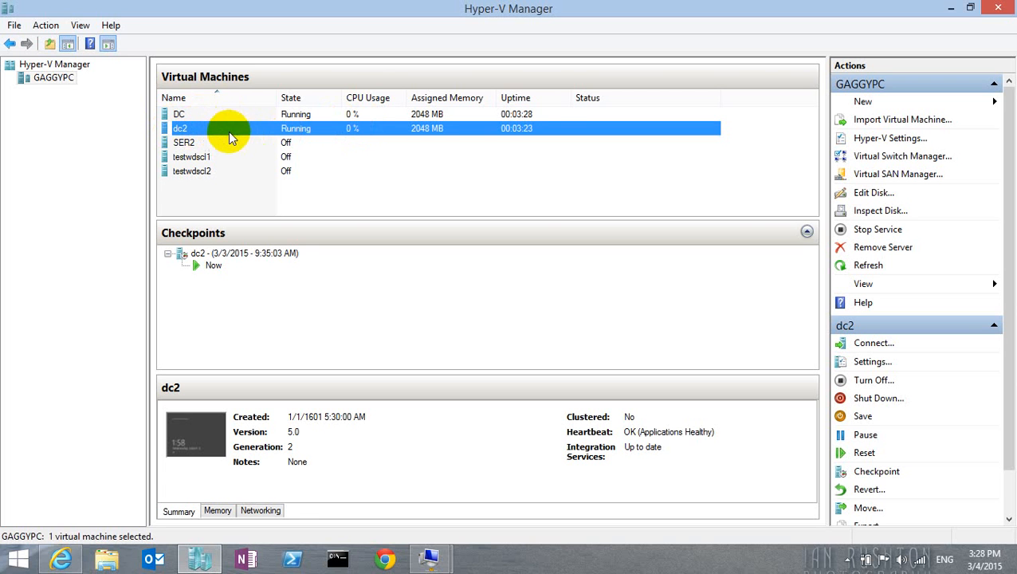
Step: Connect to the DC virtual machine, sign in as INFY\Administrator with the account password, and switch the session to full screen
left_click(231, 116)
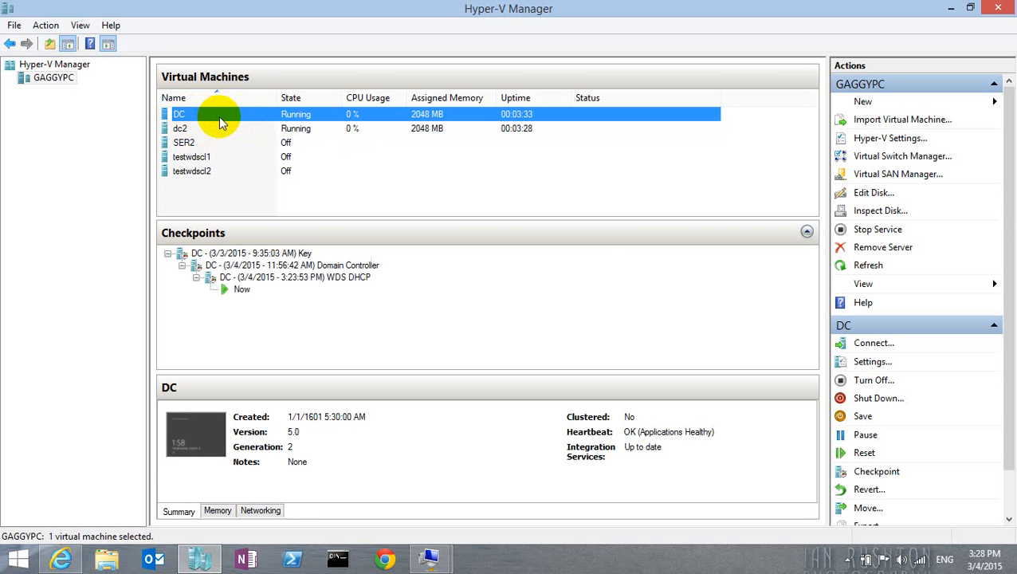
double_click(275, 115)
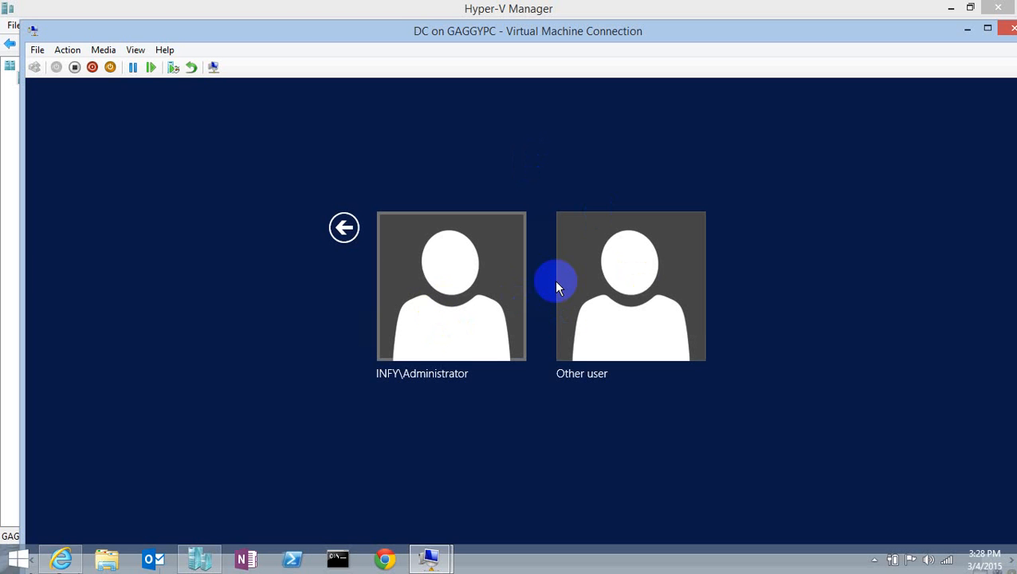
left_click(455, 284)
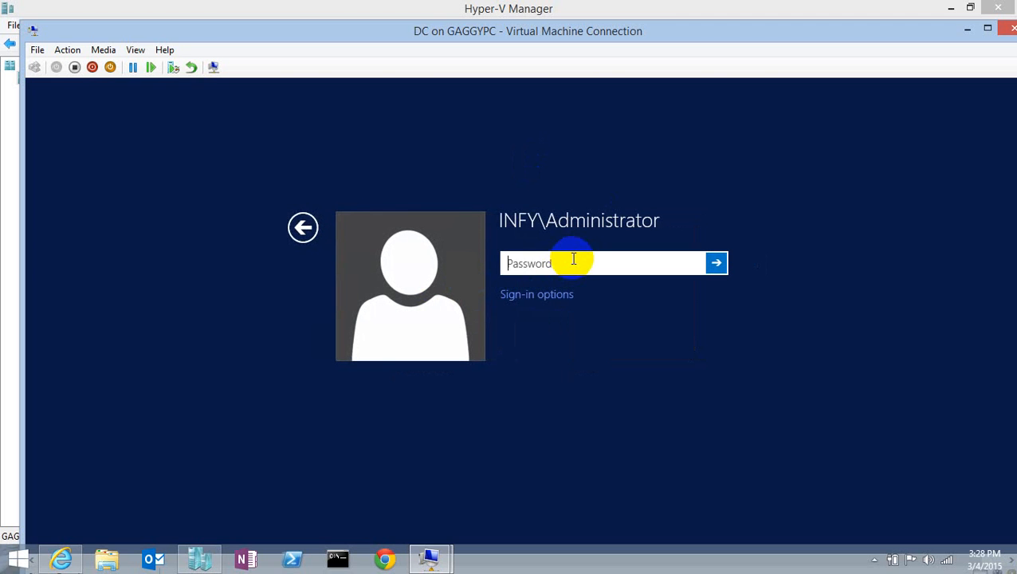
type("••••••••")
key("Return")
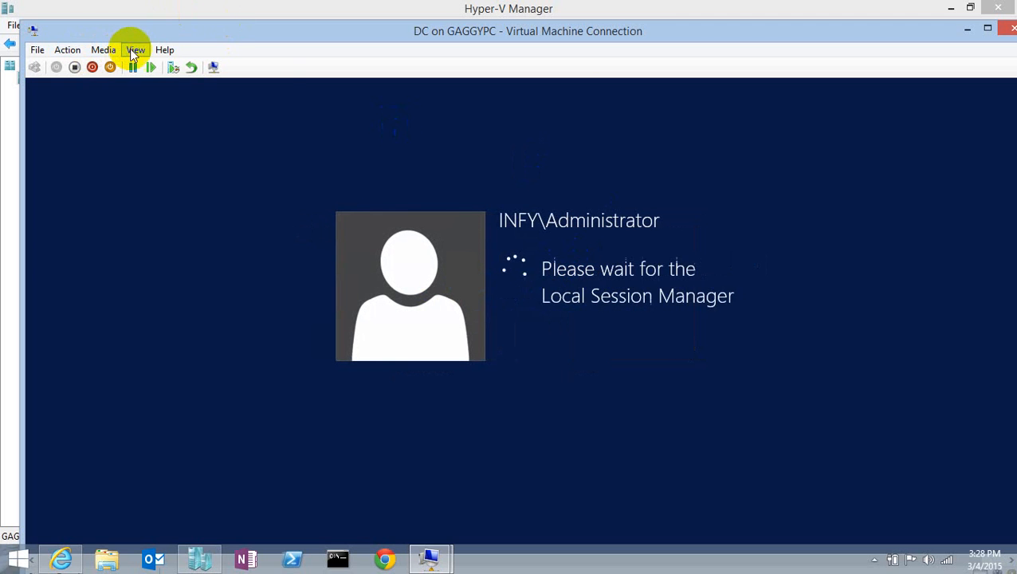
left_click(133, 49)
left_click(142, 69)
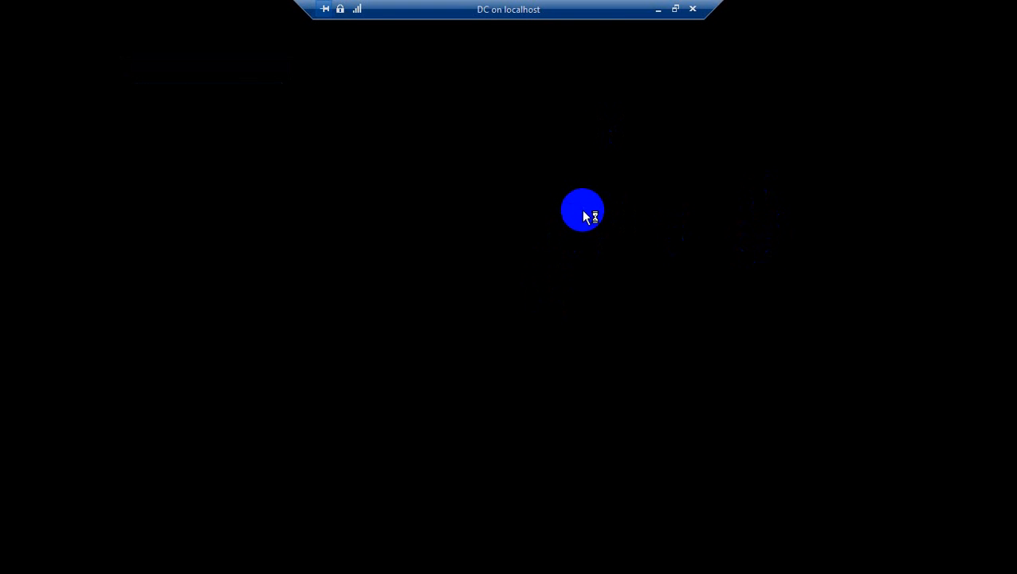
Step: Switch to the dc2 virtual machine, allow device discovery on the infy.com network, and open its Network and Sharing Center
left_click(658, 9)
double_click(289, 128)
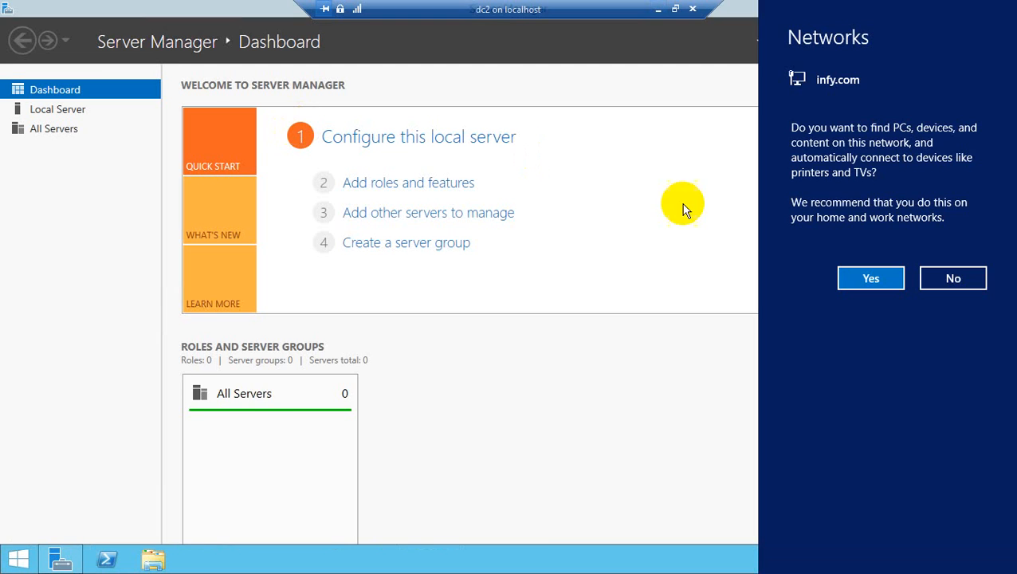
left_click(870, 278)
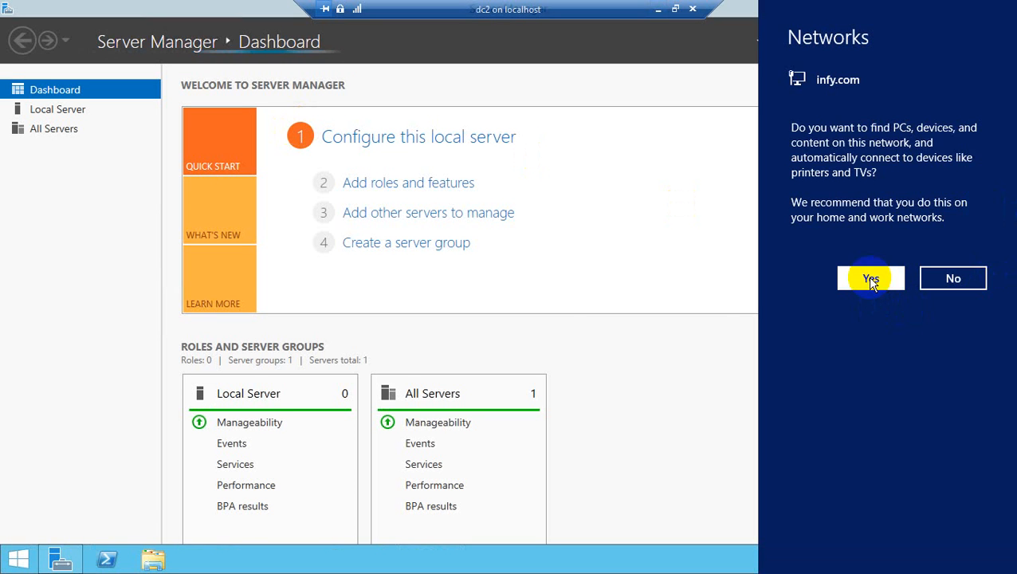
left_click(857, 279)
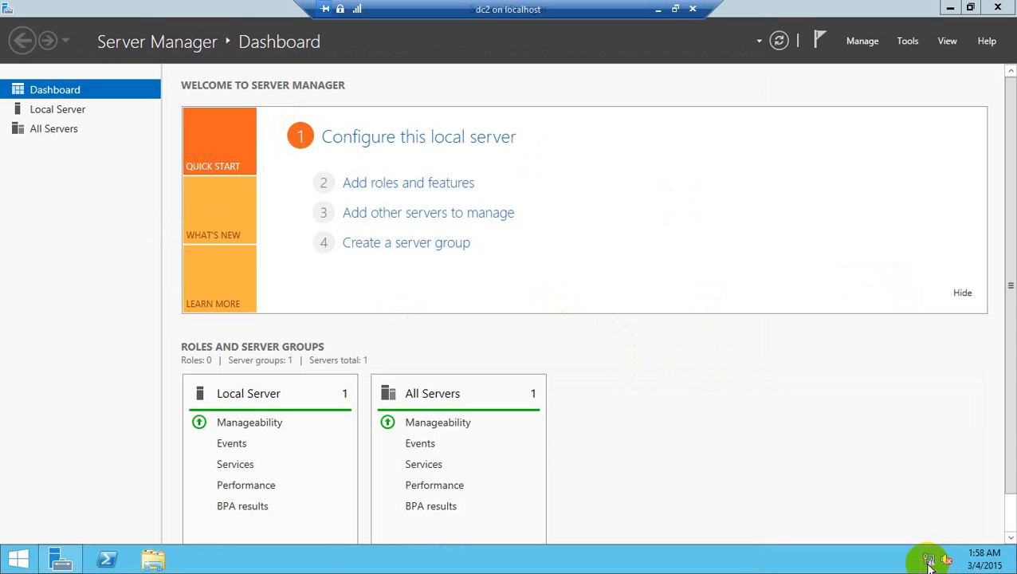
right_click(927, 559)
left_click(922, 556)
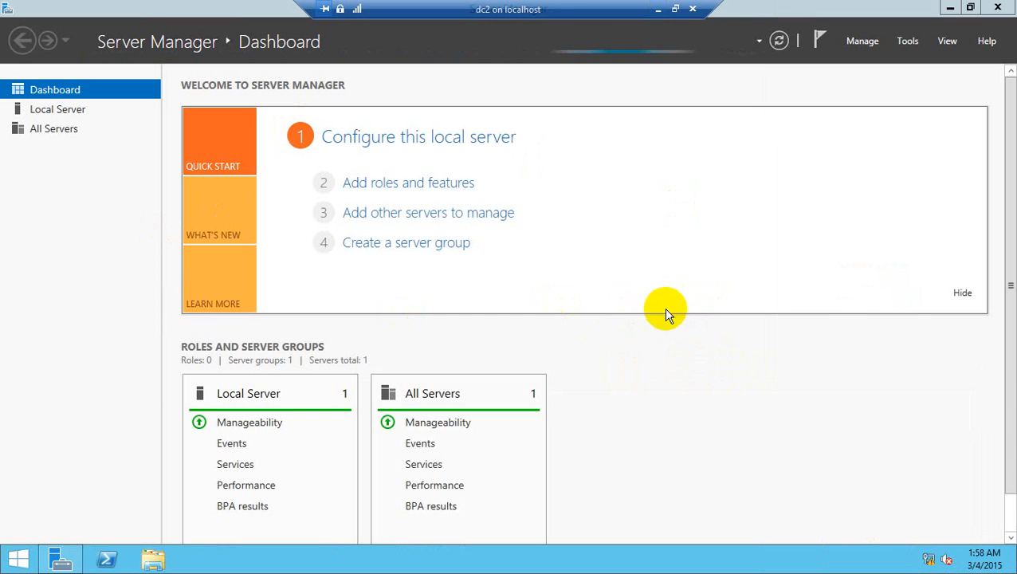
Step: Return to the DC virtual machine and check its IP configuration with ipconfig in a command prompt
left_click(658, 12)
double_click(378, 114)
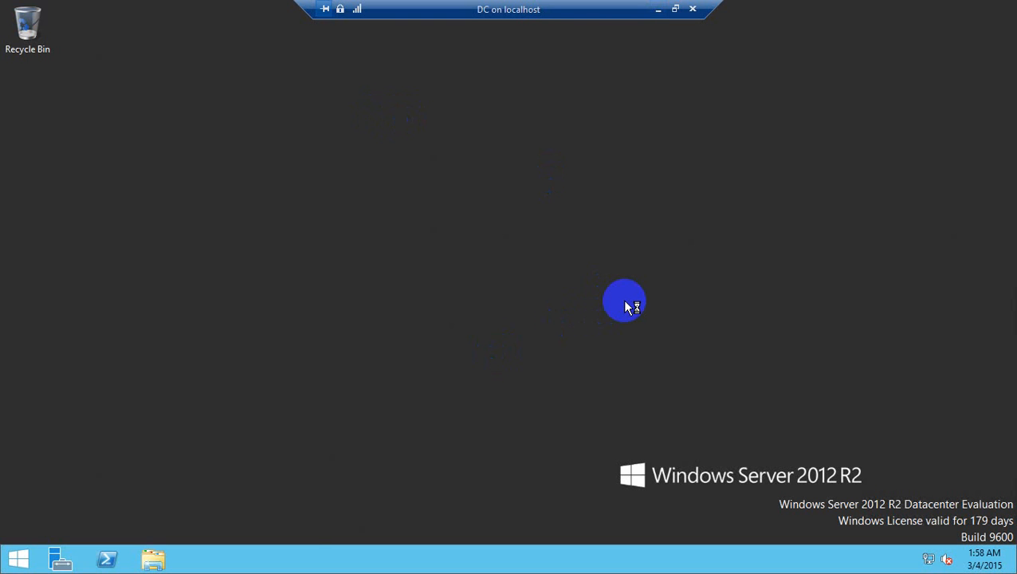
key("super+r")
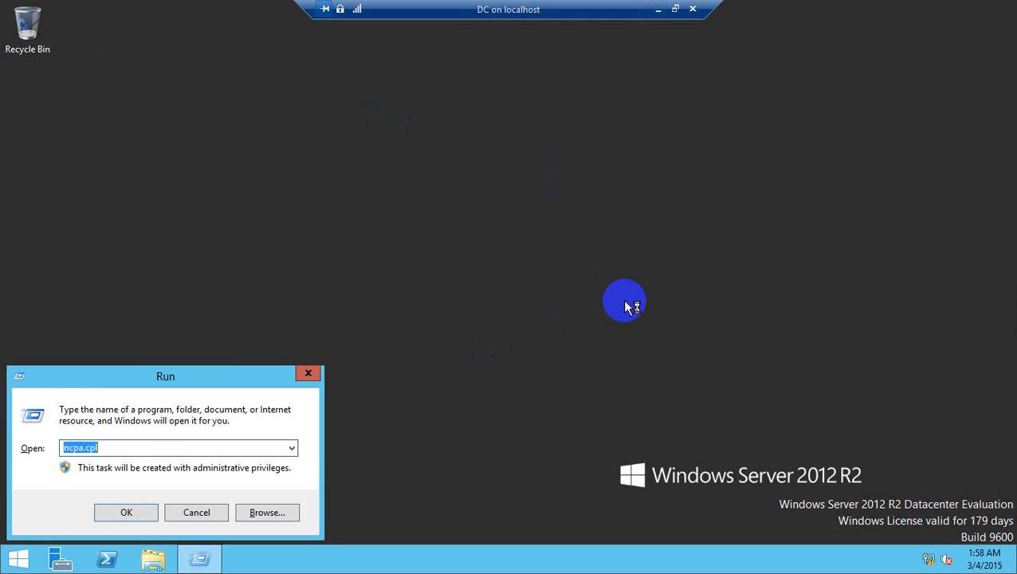
type("cmd")
key("Return")
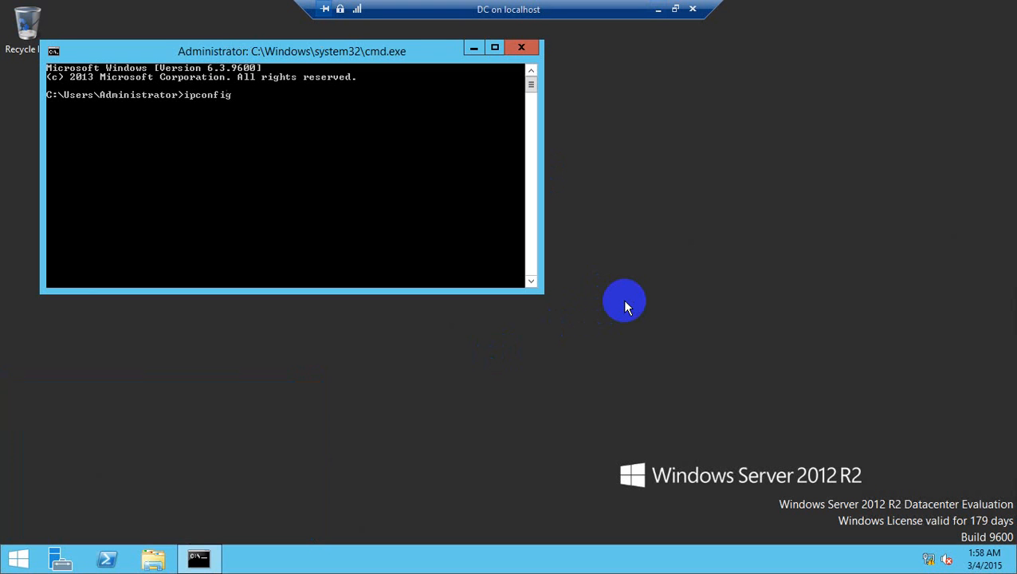
key("Return")
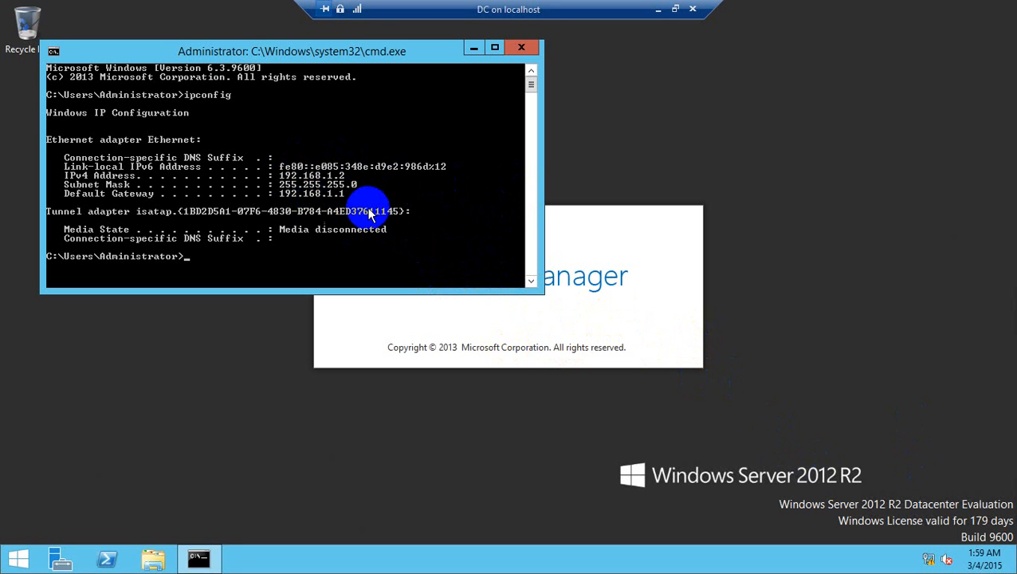
Step: Go back to the dc2 virtual machine and enable the Ethernet 2 adapter in its adapter settings
left_click(659, 14)
left_click(243, 131)
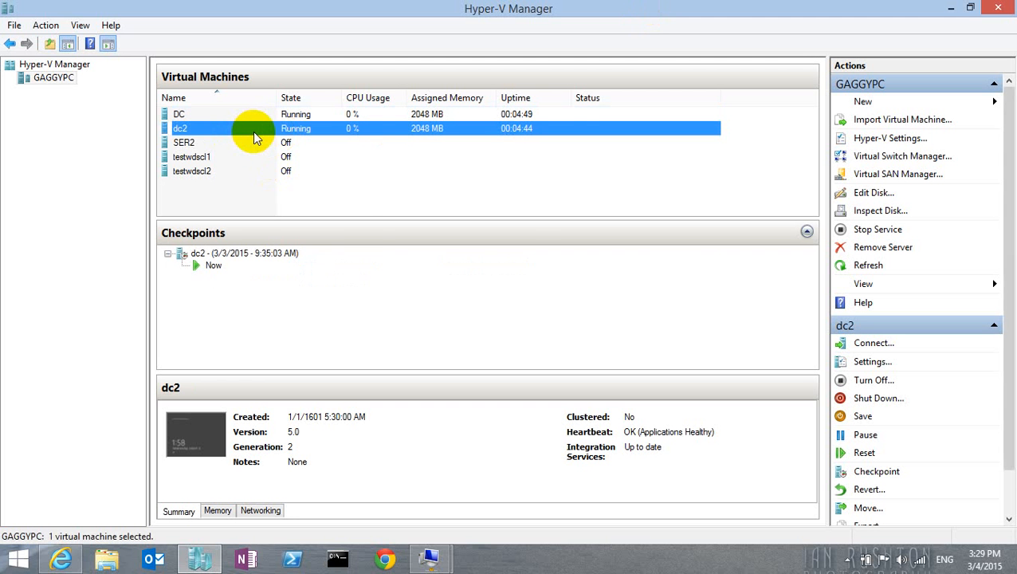
double_click(283, 131)
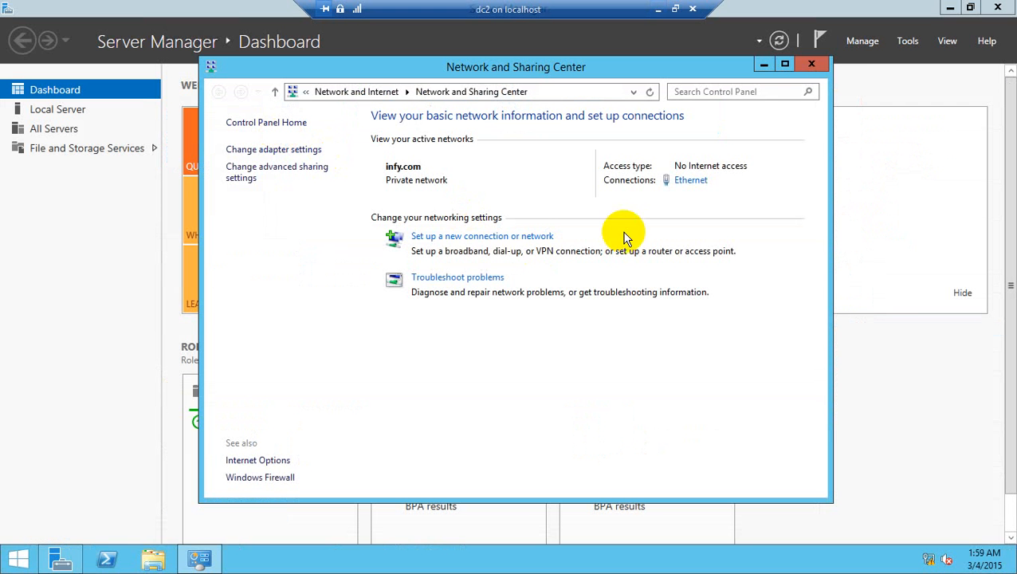
left_click(239, 149)
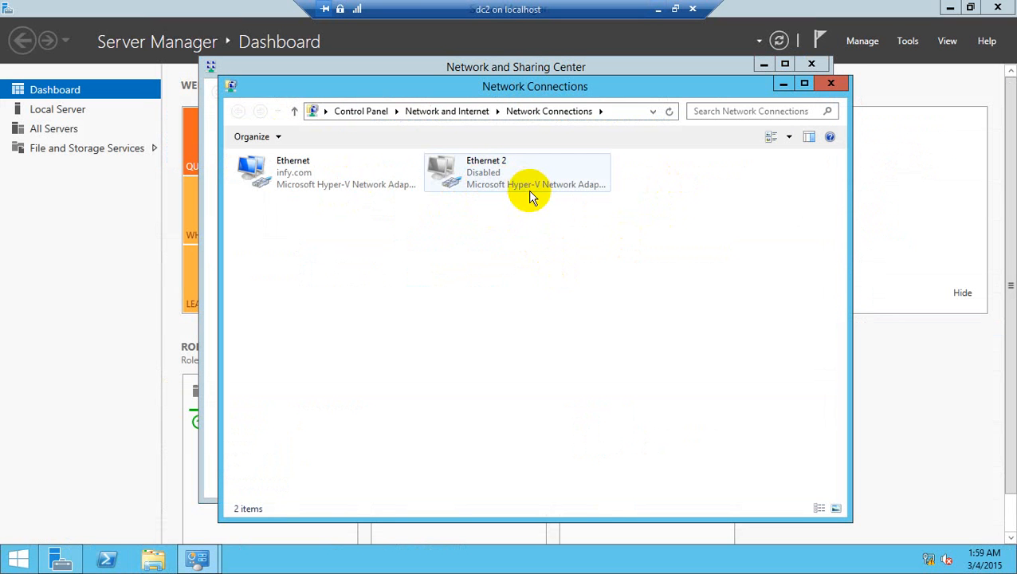
right_click(474, 175)
left_click(515, 187)
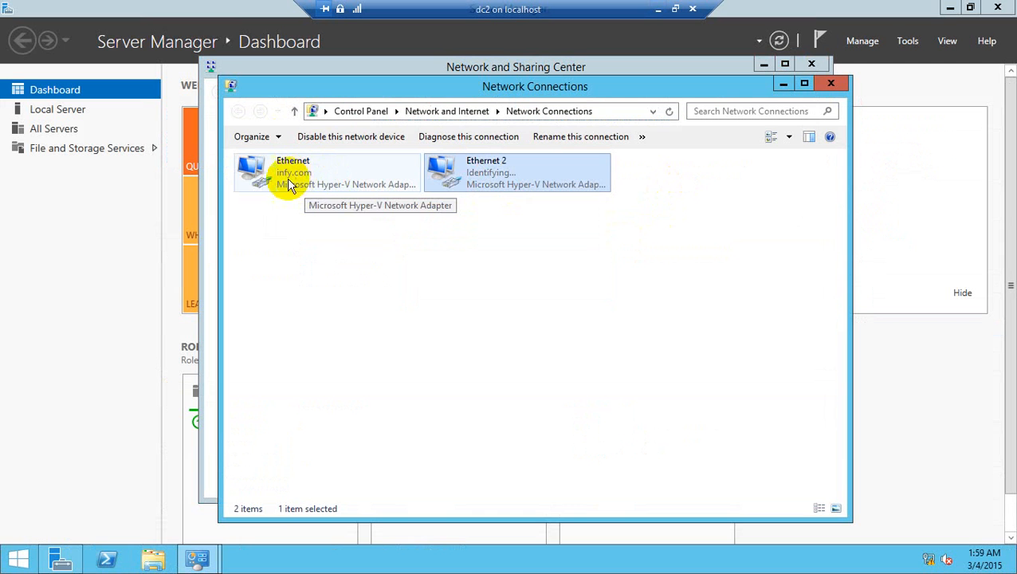
Step: Give dc2's Ethernet adapter the static IPv4 address 192.168.1.1 with subnet mask 255.255.255.0
right_click(310, 182)
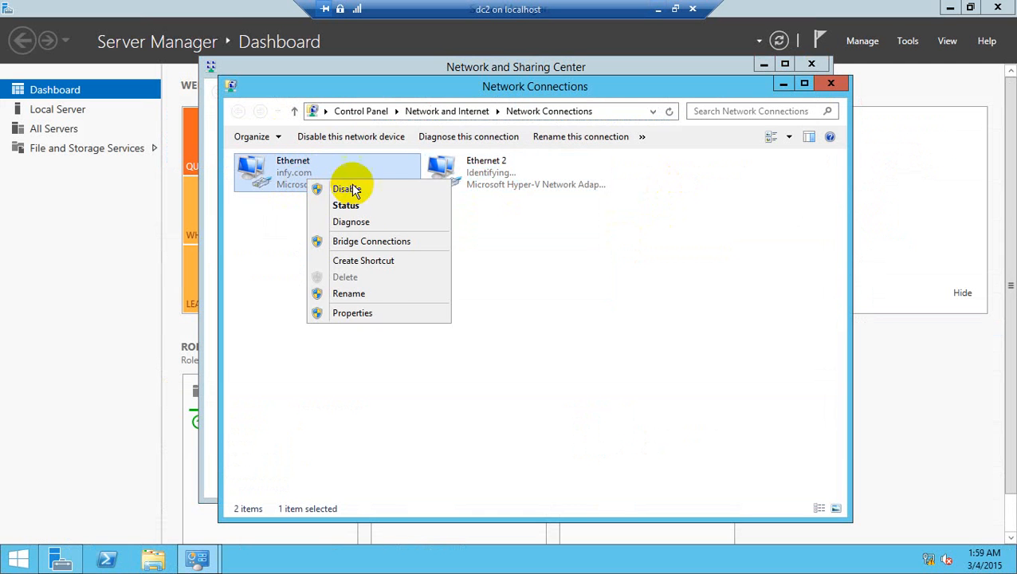
left_click(360, 316)
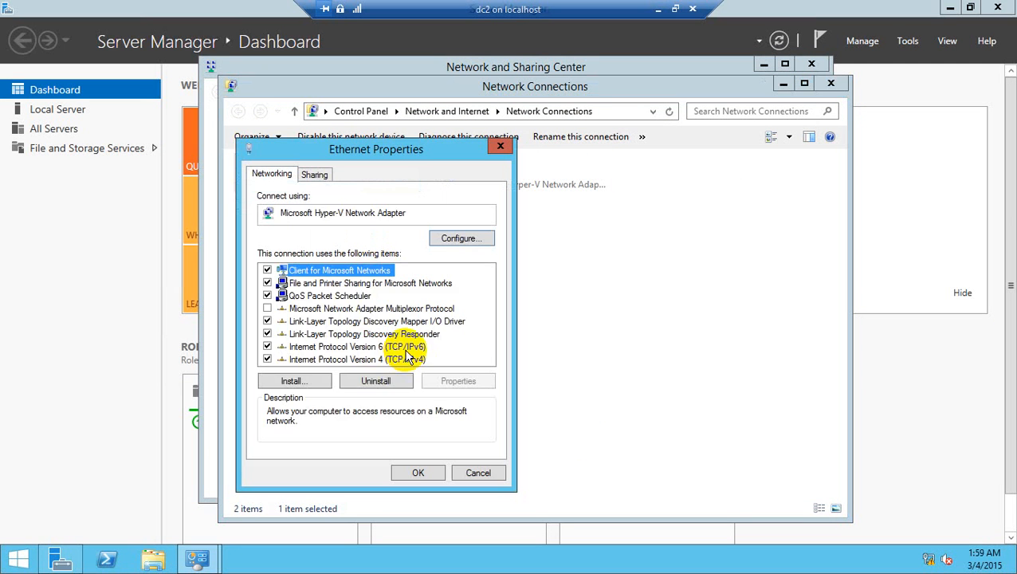
double_click(397, 359)
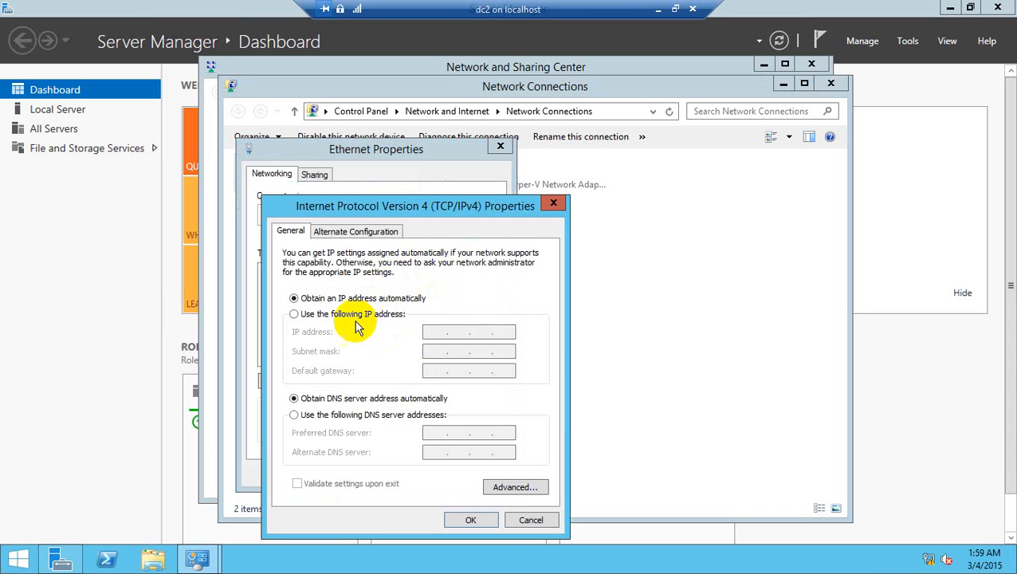
left_click(353, 318)
left_click(435, 330)
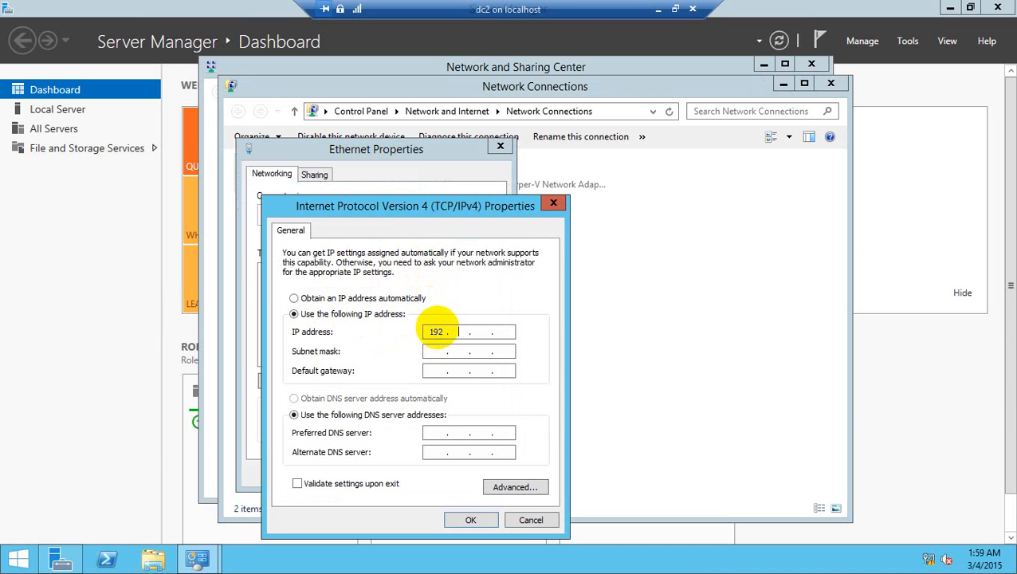
type("192 . 168 . 1 . 1")
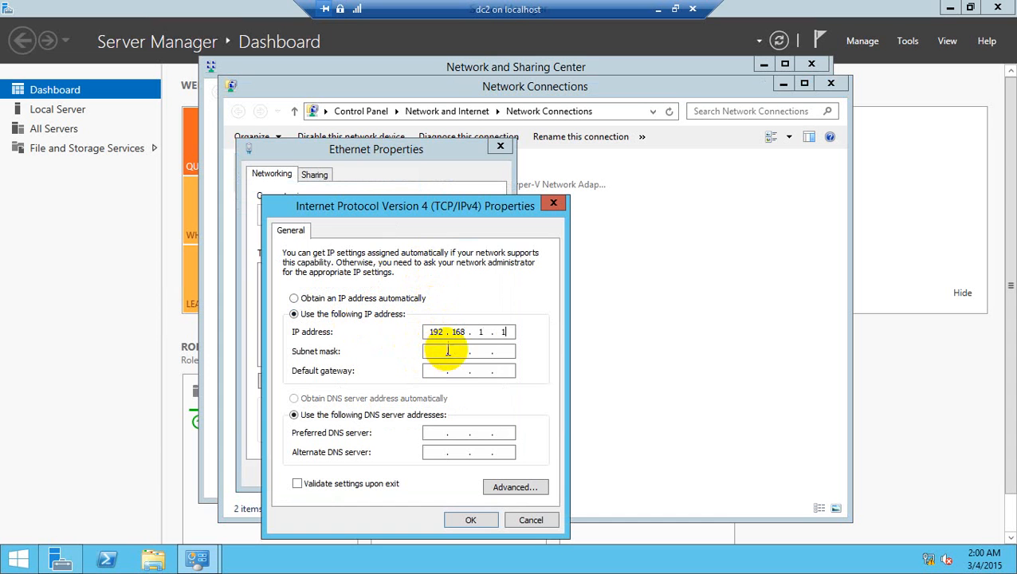
left_click(446, 351)
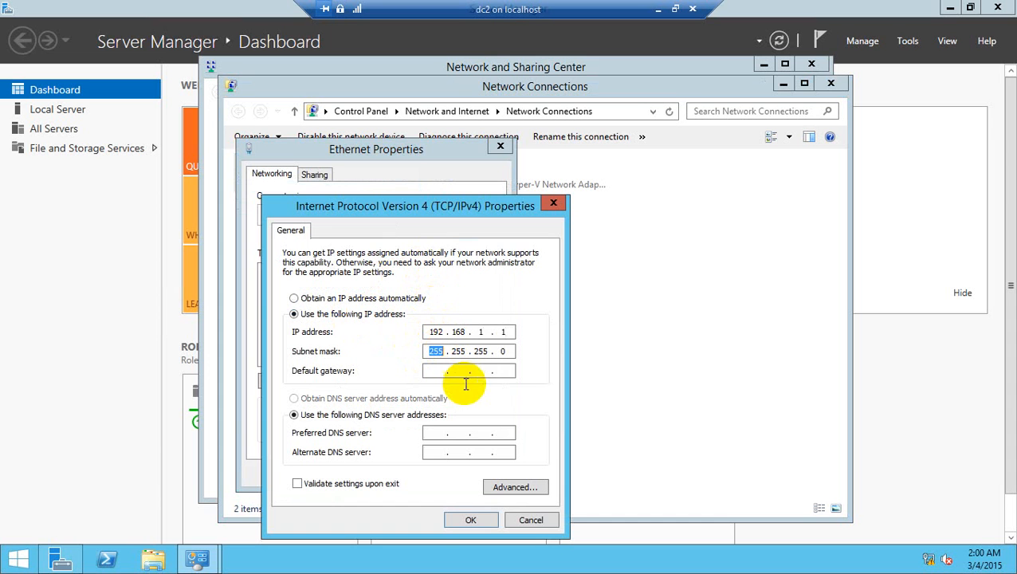
Step: Set the Ethernet adapter's preferred DNS server to 192.168.1.2, apply the adapter settings, and close Network Connections
left_click(431, 433)
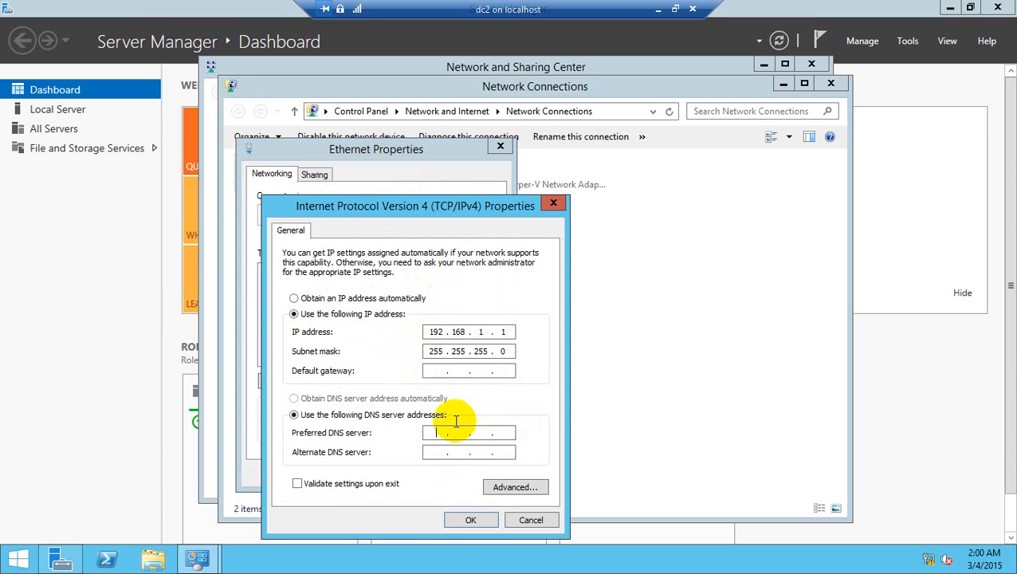
type("192 . 168 . 1 . 2")
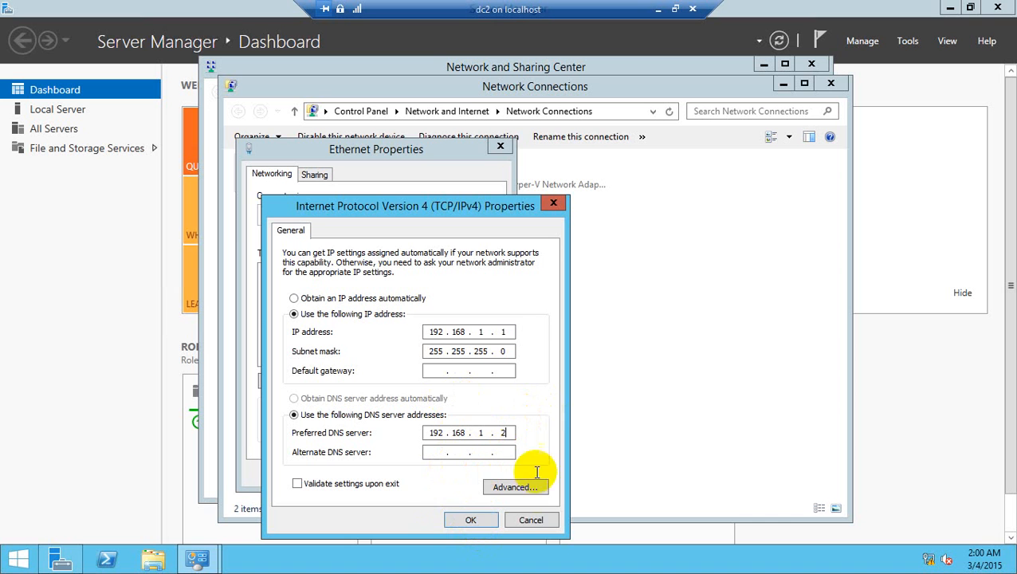
left_click(471, 520)
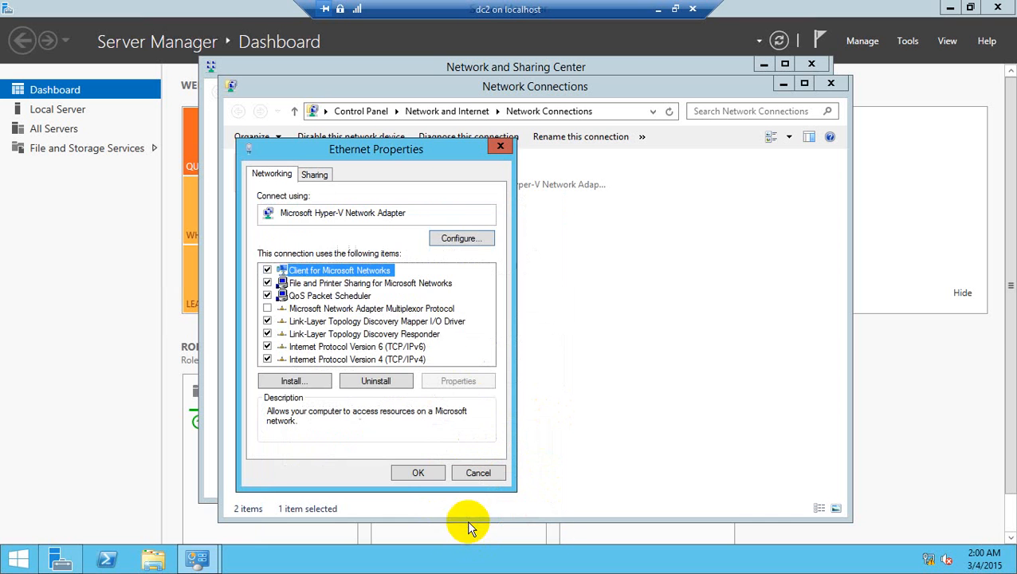
left_click(409, 473)
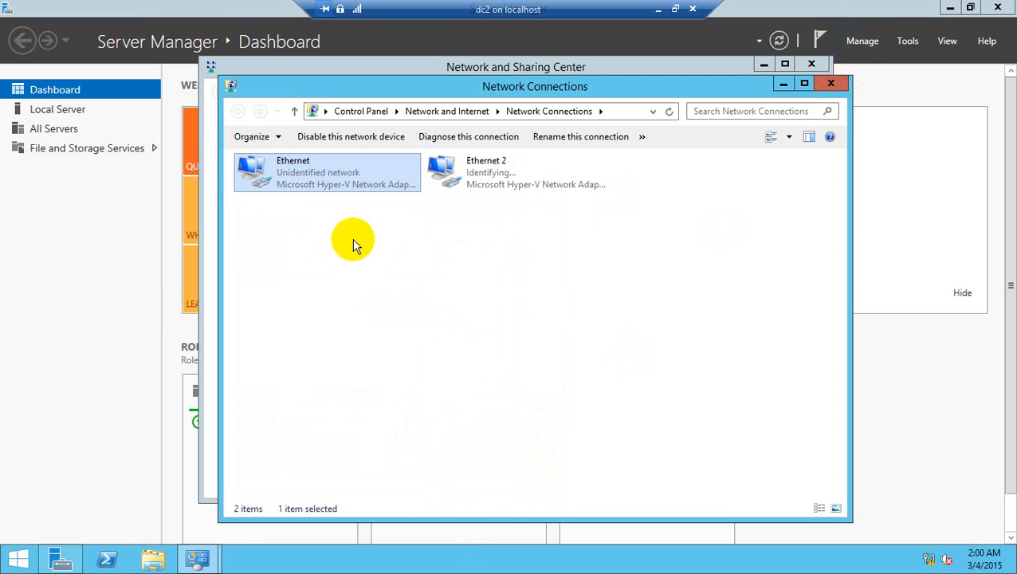
left_click(831, 83)
Step: Check dc2's IP configuration with ipconfig in PowerShell and begin entering a ping command
left_click(107, 556)
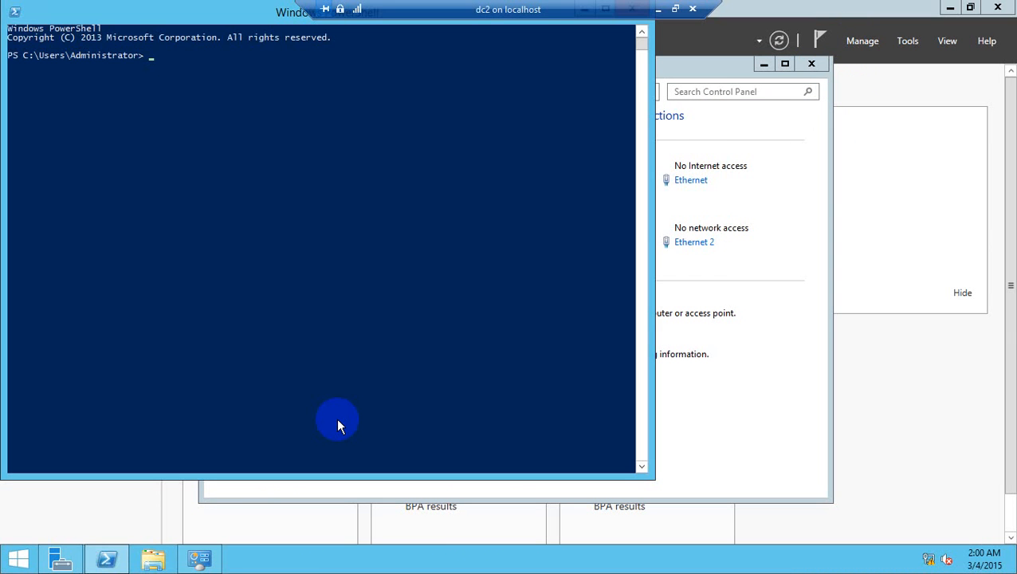
type("ipconfig")
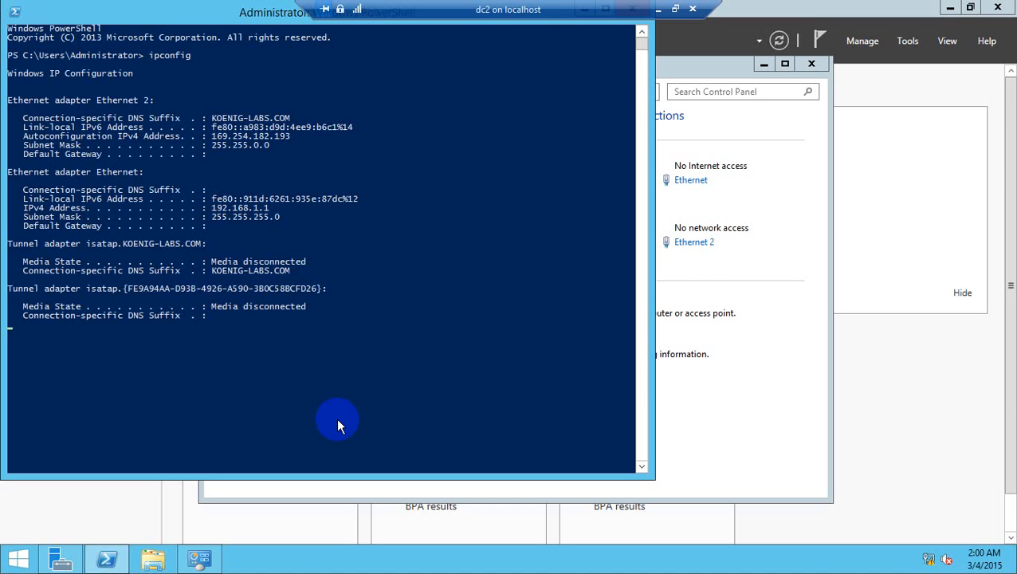
type("ping")
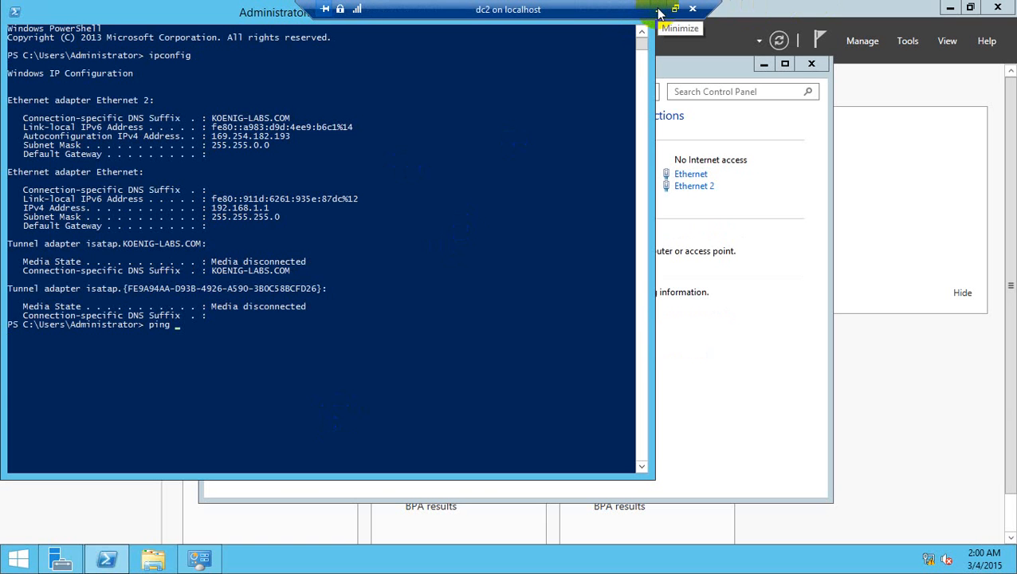
Step: Return to Hyper-V Manager and inspect the second network adapter in dc2's virtual machine settings
left_click(722, 206)
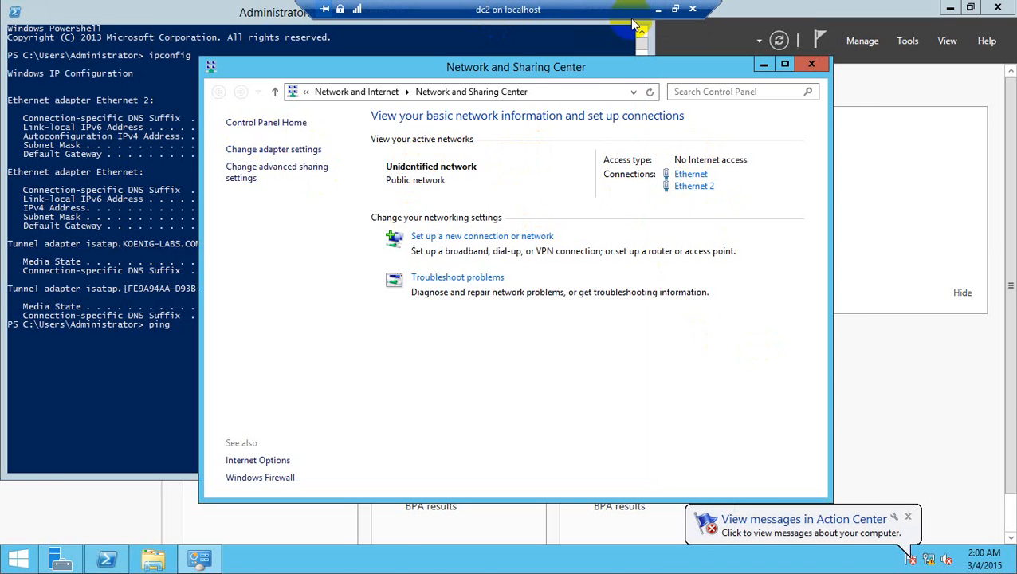
left_click(657, 9)
right_click(389, 136)
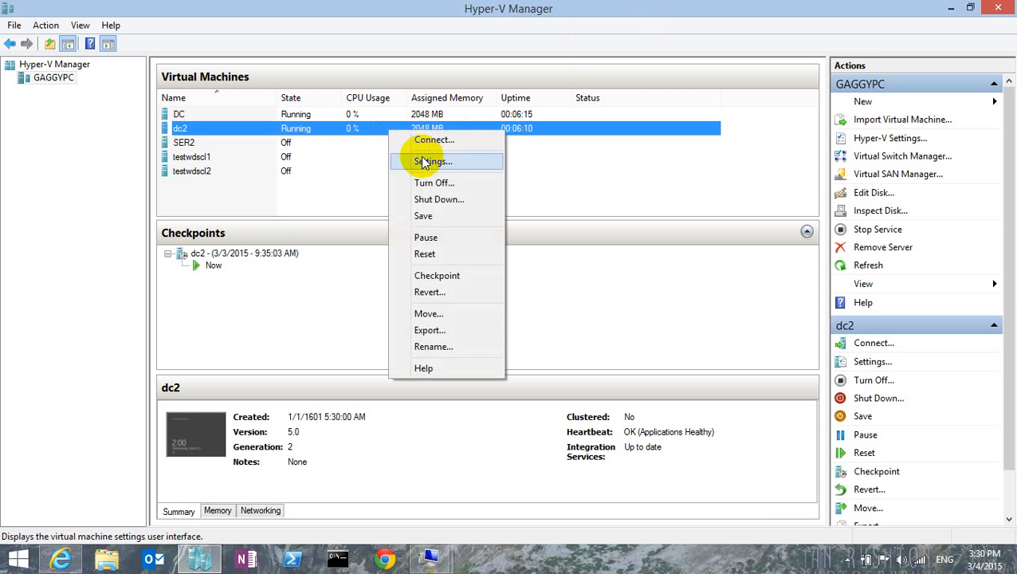
left_click(416, 159)
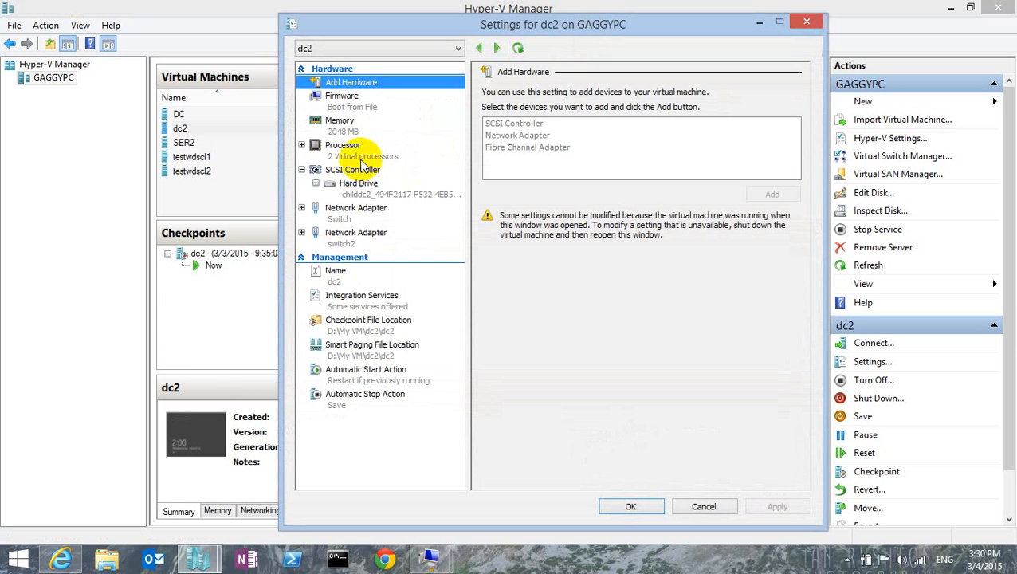
left_click(351, 235)
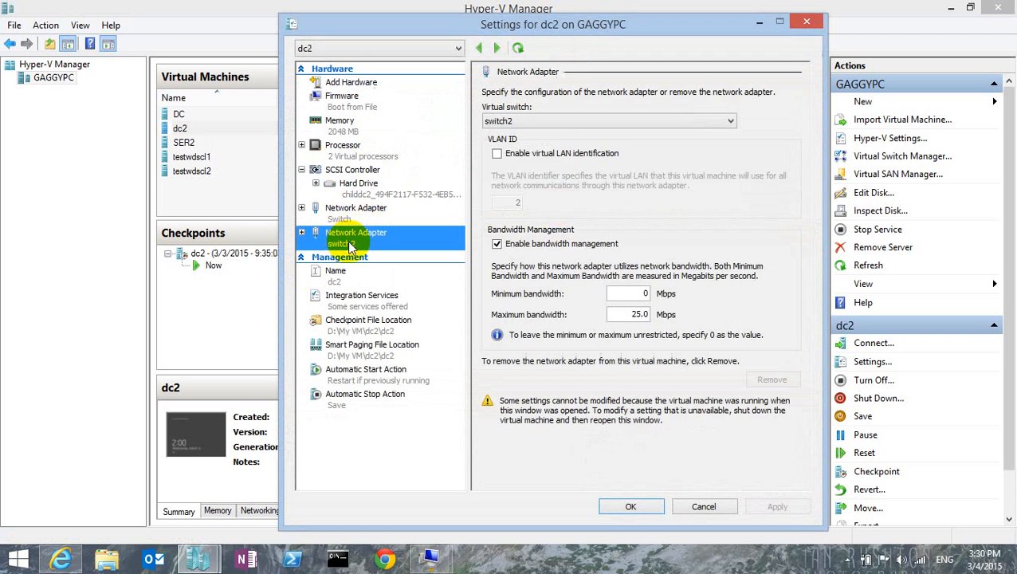
left_click(807, 22)
Step: Review the properties of the Switch and switch2 virtual switches in Virtual Switch Manager, then close it
left_click(874, 158)
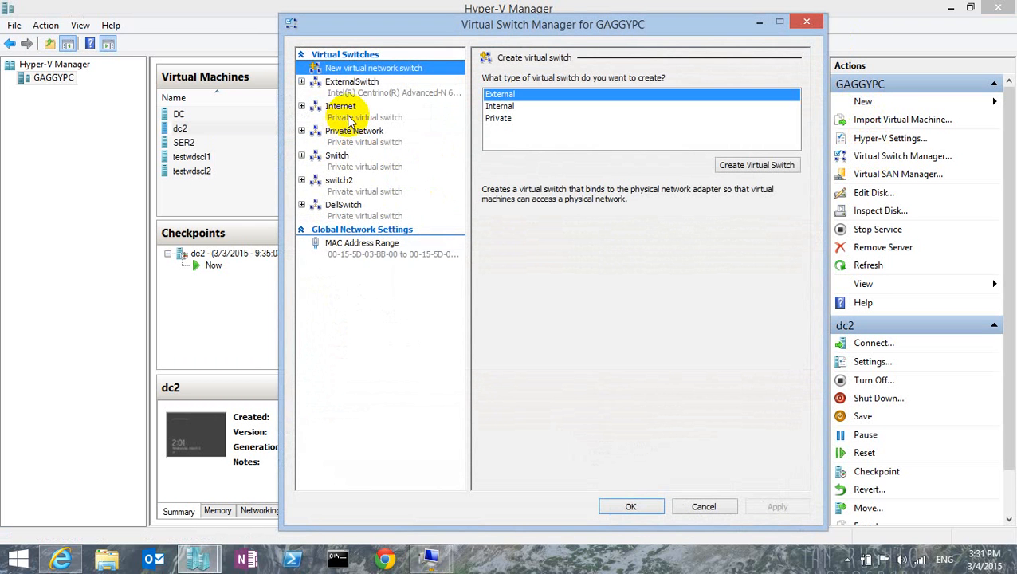
left_click(343, 182)
left_click(355, 166)
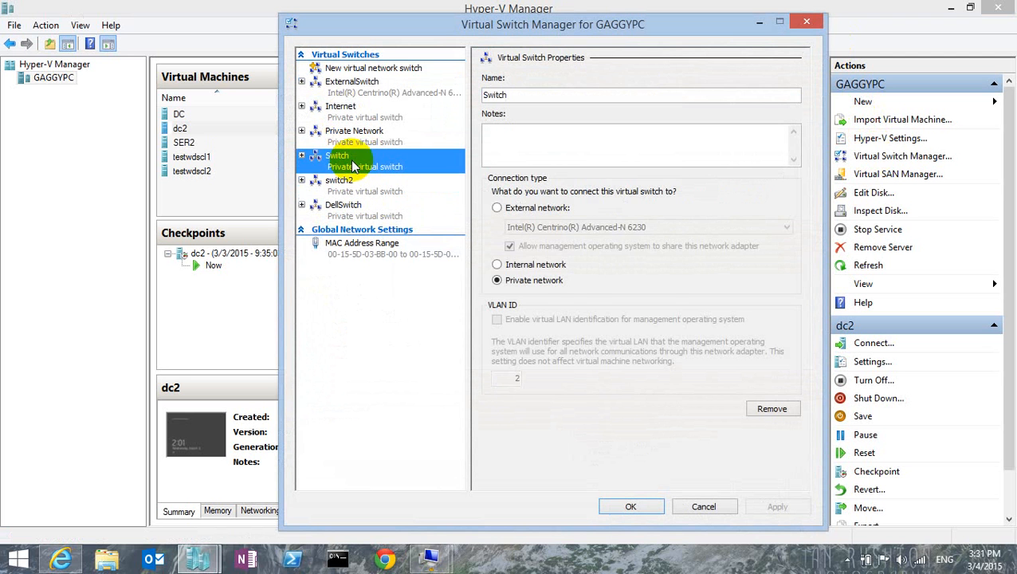
left_click(340, 185)
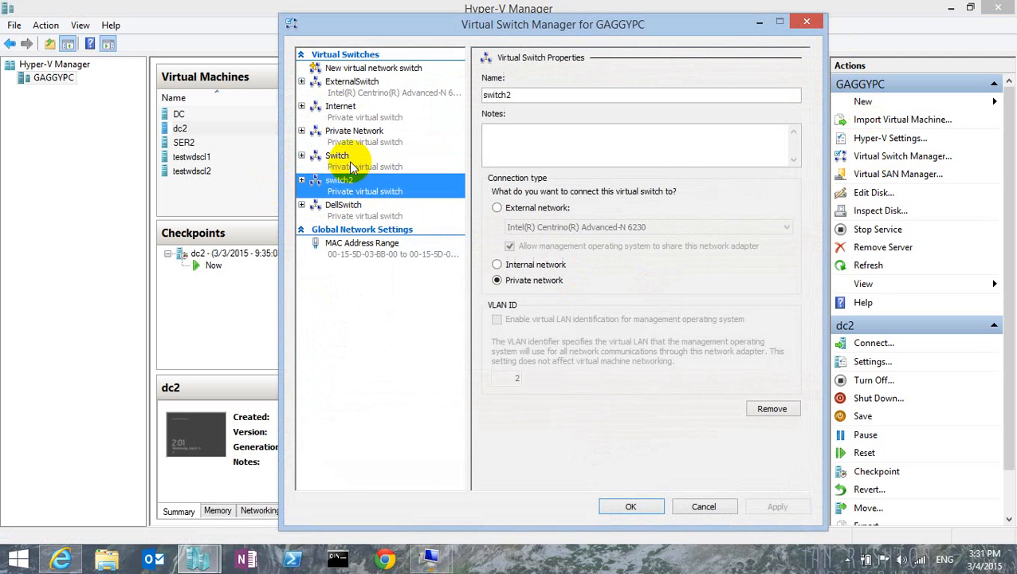
left_click(343, 164)
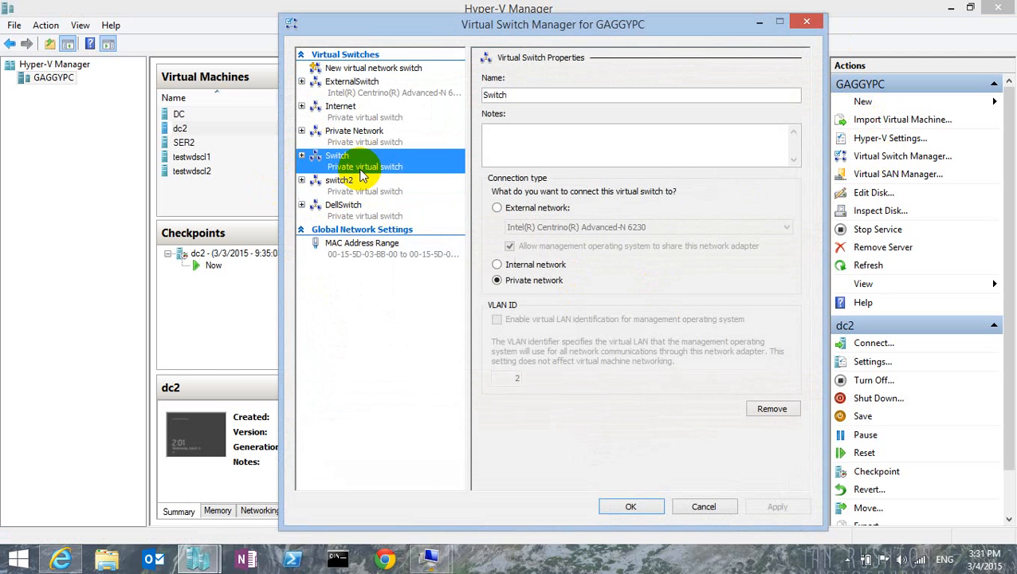
left_click(626, 507)
Step: Return to the dc2 virtual machine, ping 192.168.1.2 from PowerShell, and close the PowerShell window
double_click(243, 129)
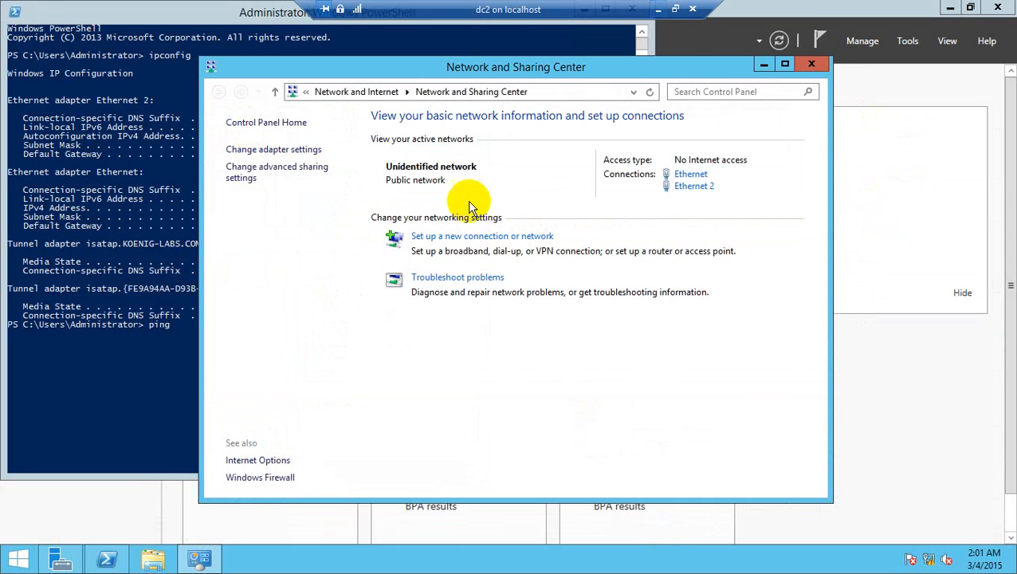
left_click(126, 216)
type("ping ")
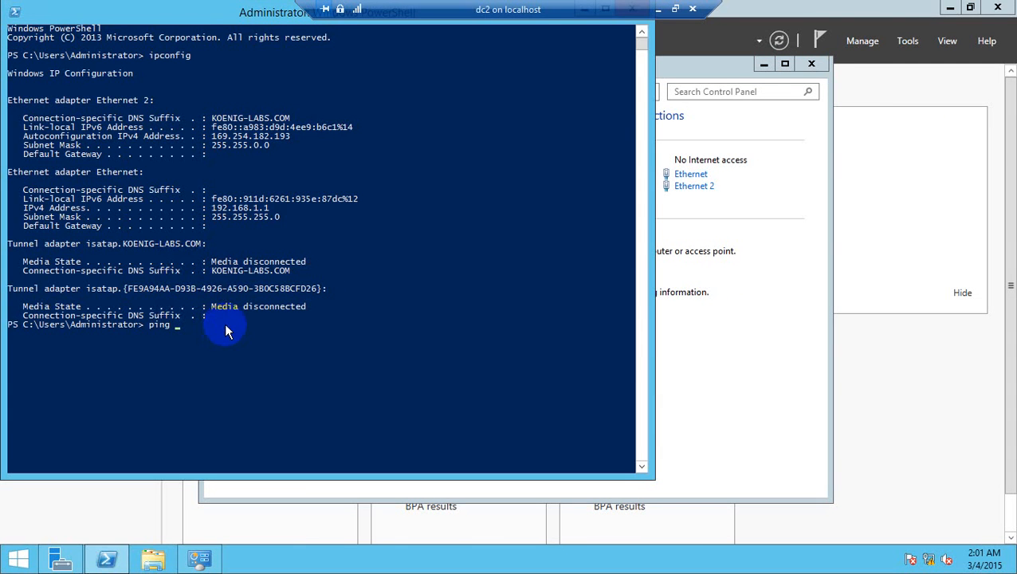
type("192.168.1.2")
key("Return")
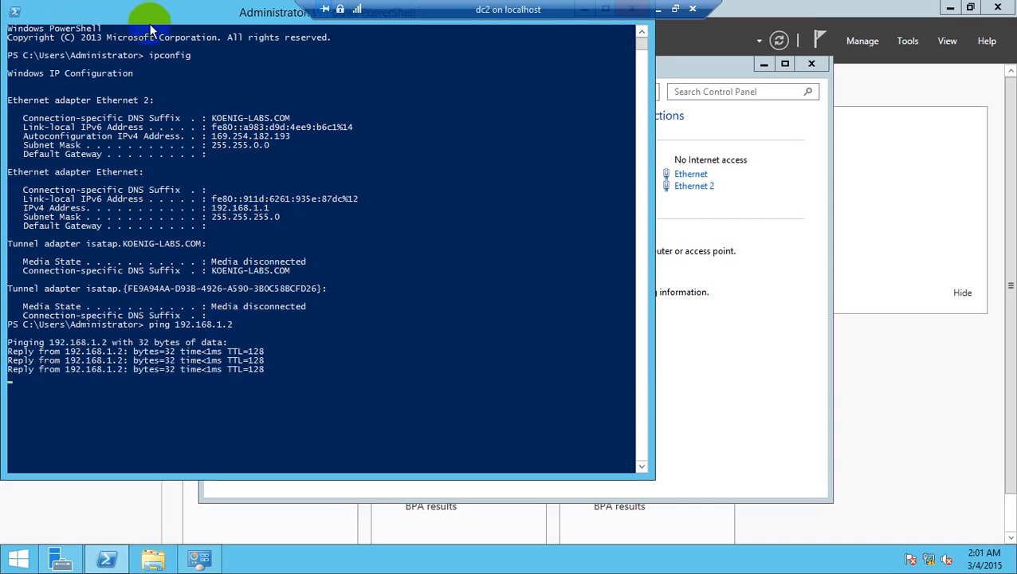
left_click_drag(149, 17, 161, 83)
left_click(641, 74)
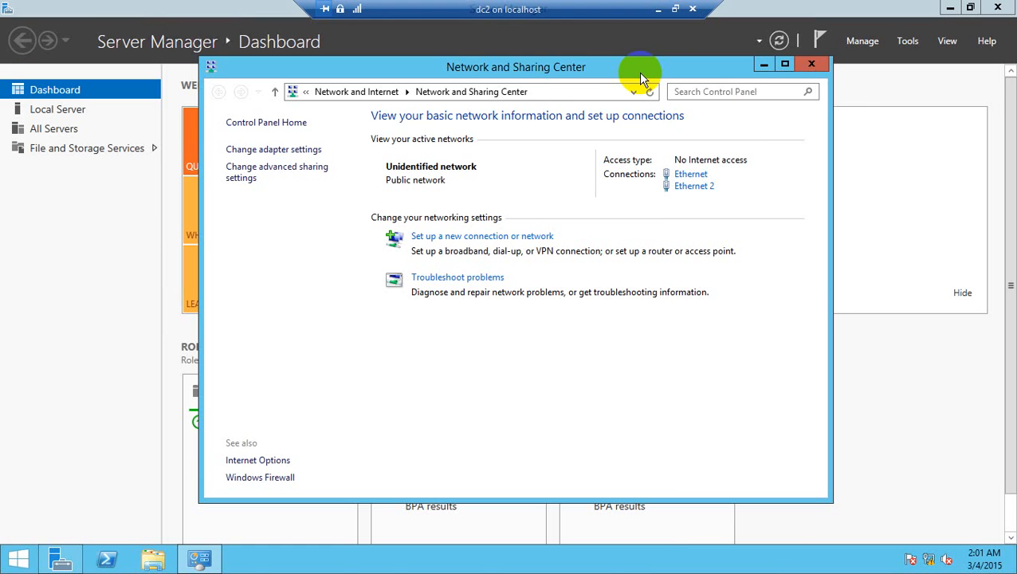
Step: Switch to the DC virtual machine and ping 192.168.1.1 from its command prompt
left_click(658, 9)
double_click(368, 114)
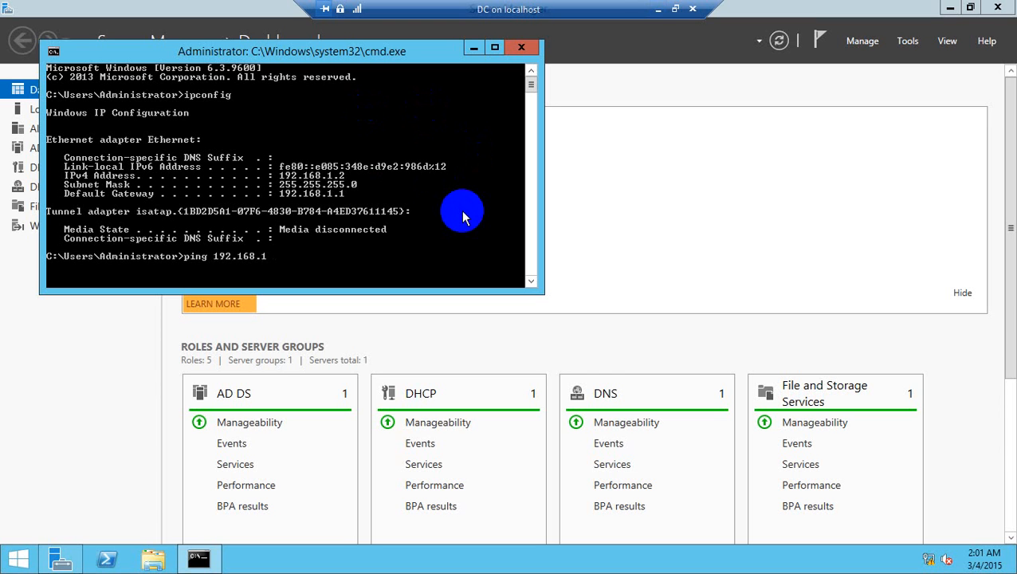
type("1")
key("Return")
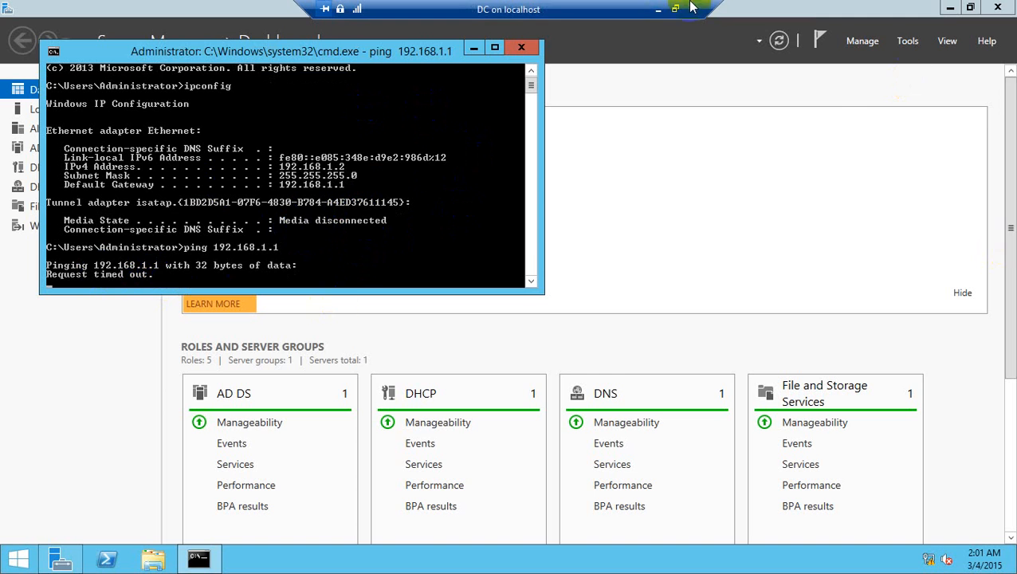
Step: Return to dc2 and open Windows Firewall's on/off settings from Control Panel shown as small icons
left_click(658, 9)
double_click(433, 130)
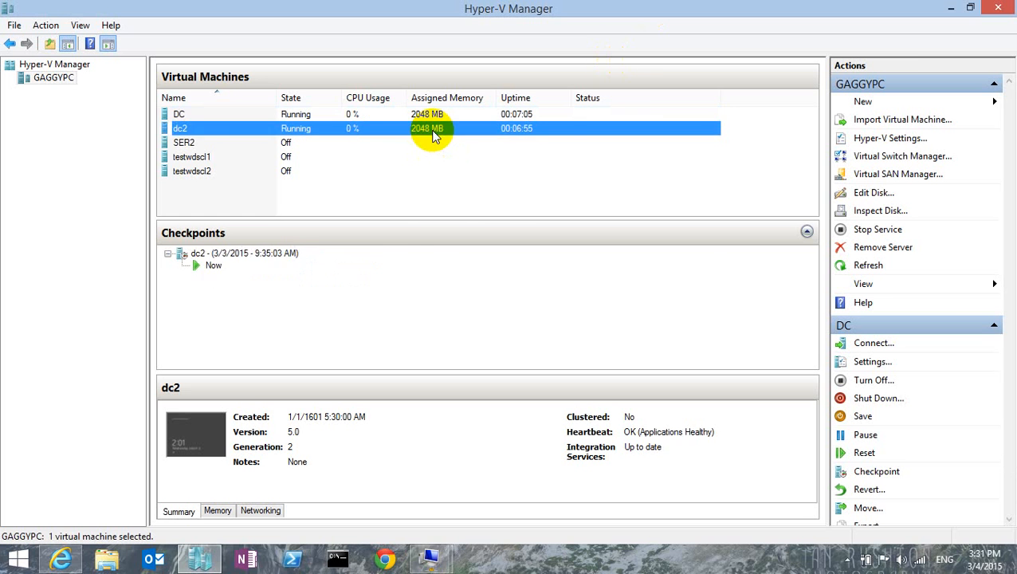
right_click(16, 560)
left_click(83, 458)
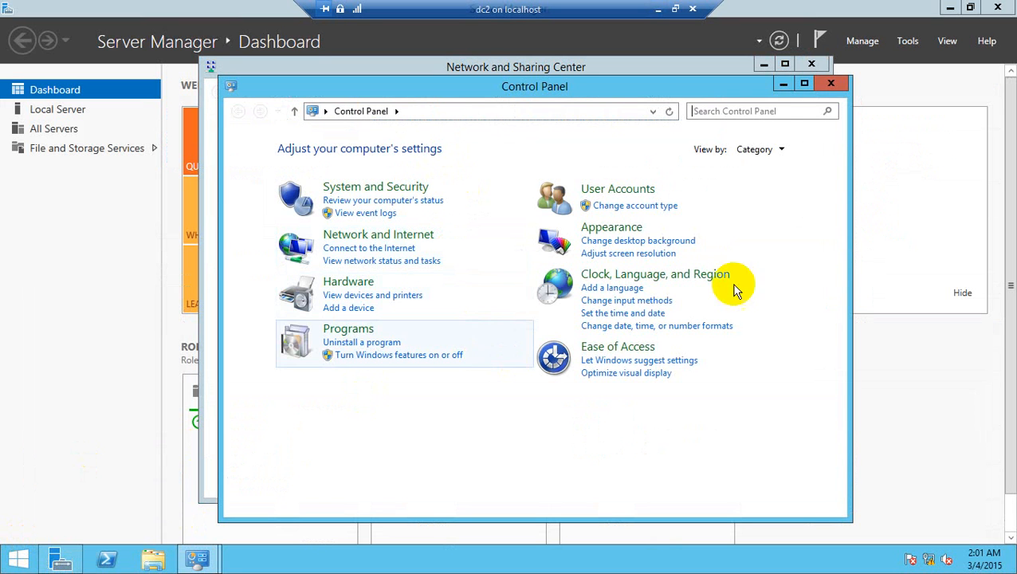
left_click(757, 150)
left_click(764, 206)
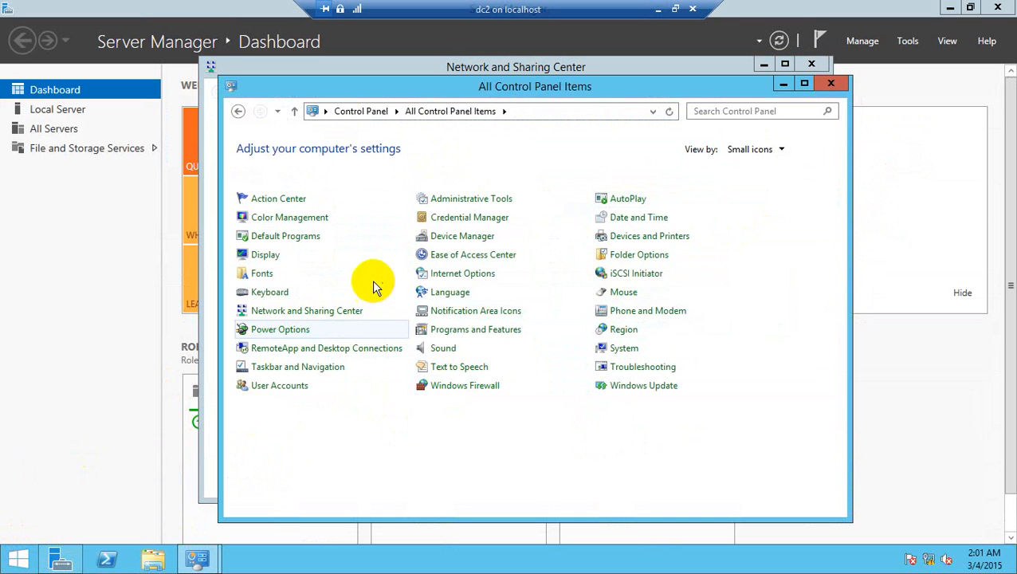
left_click(465, 385)
left_click(299, 222)
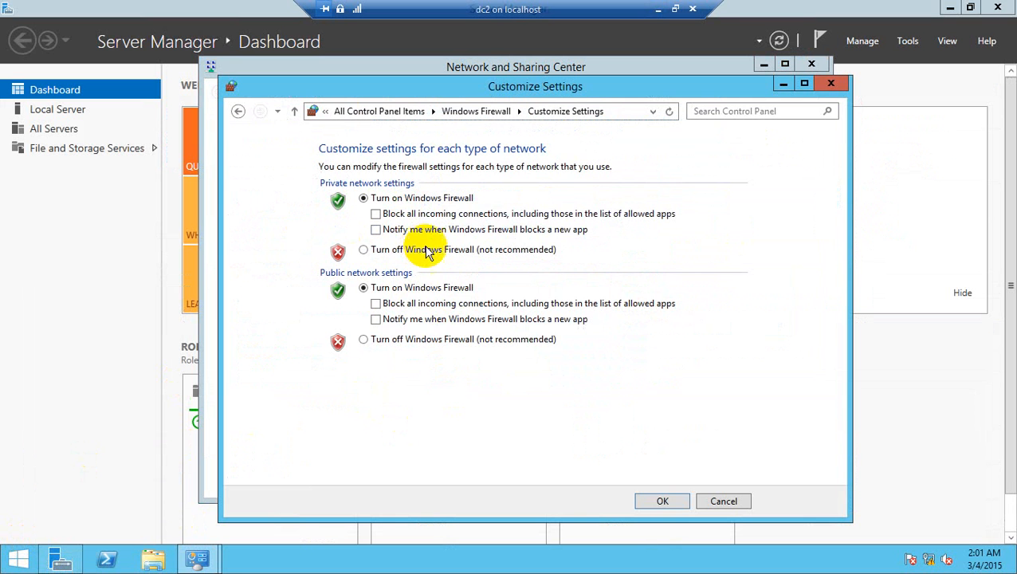
Step: Turn off Windows Firewall for both private and public networks, apply the change, and close the Control Panel windows
left_click(415, 250)
left_click(428, 343)
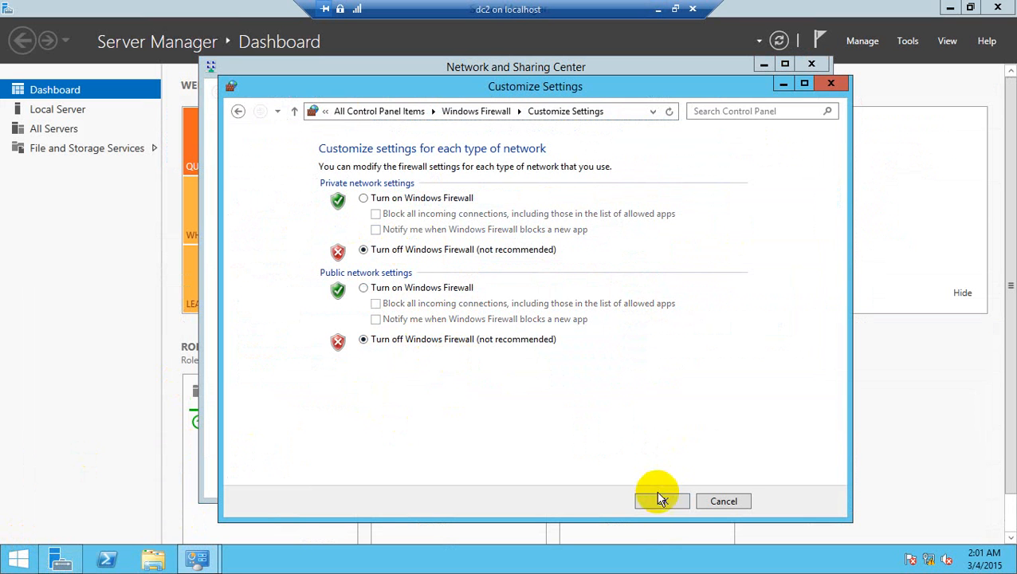
left_click(661, 500)
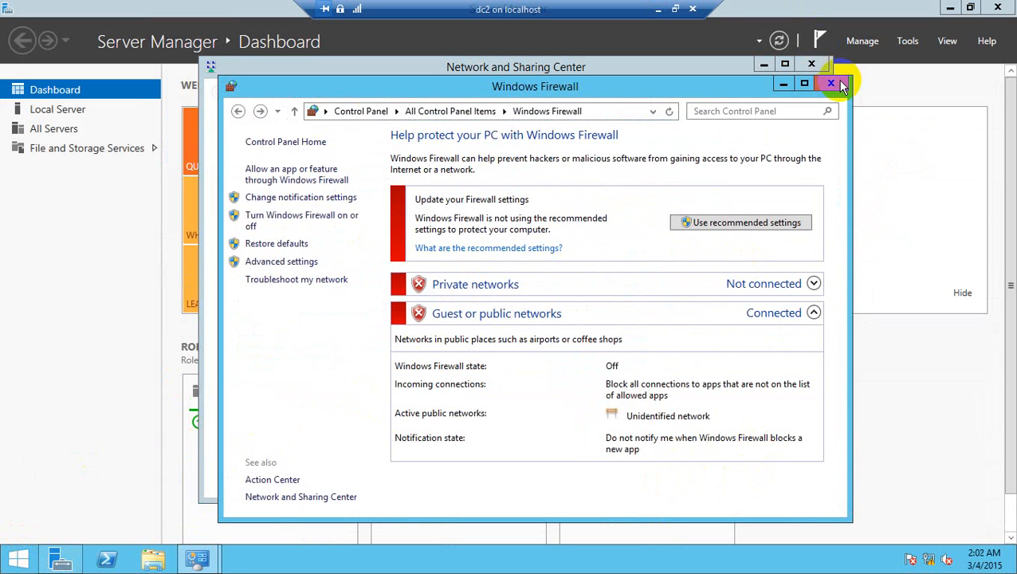
left_click(829, 86)
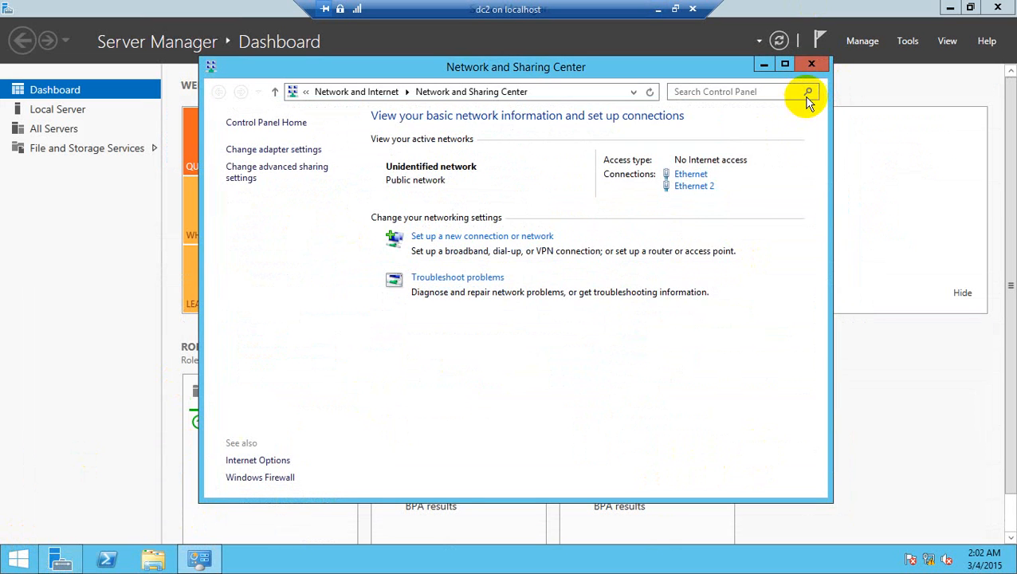
left_click(822, 68)
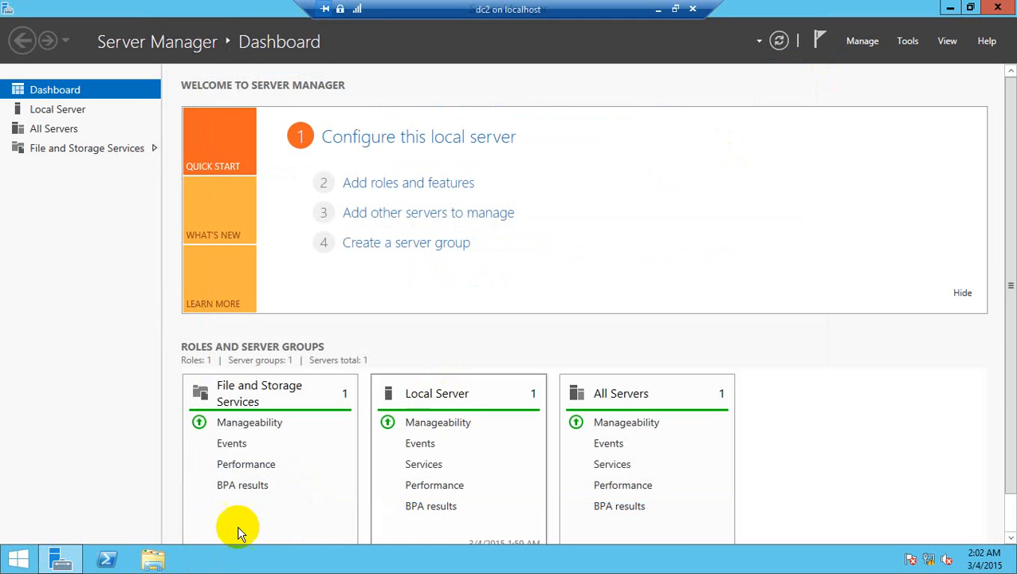
Step: Switch back to the DC virtual machine, repeat the ping to 192.168.1.1, and close the command prompt
left_click(658, 9)
left_click(263, 116)
double_click(264, 118)
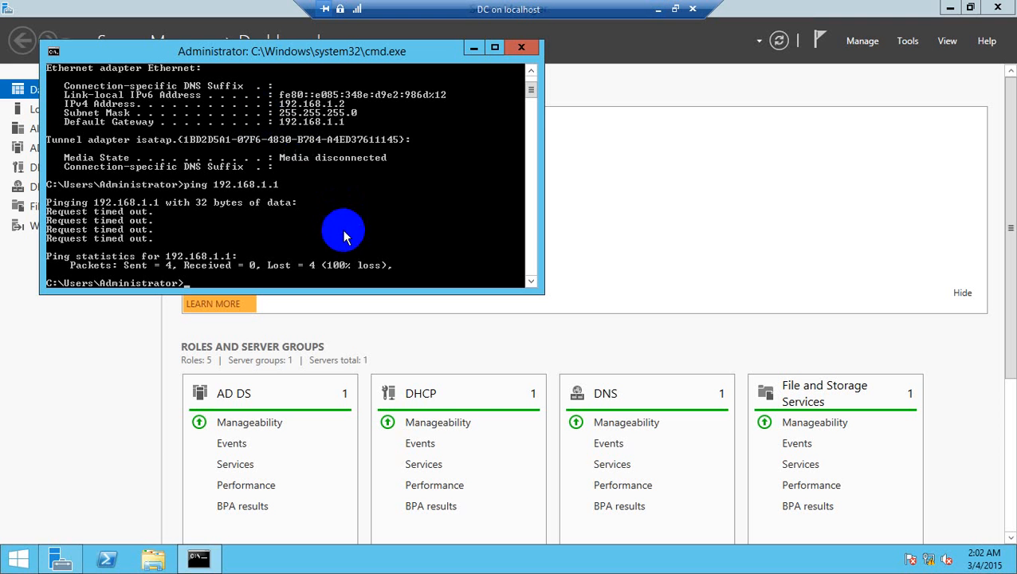
key("Return")
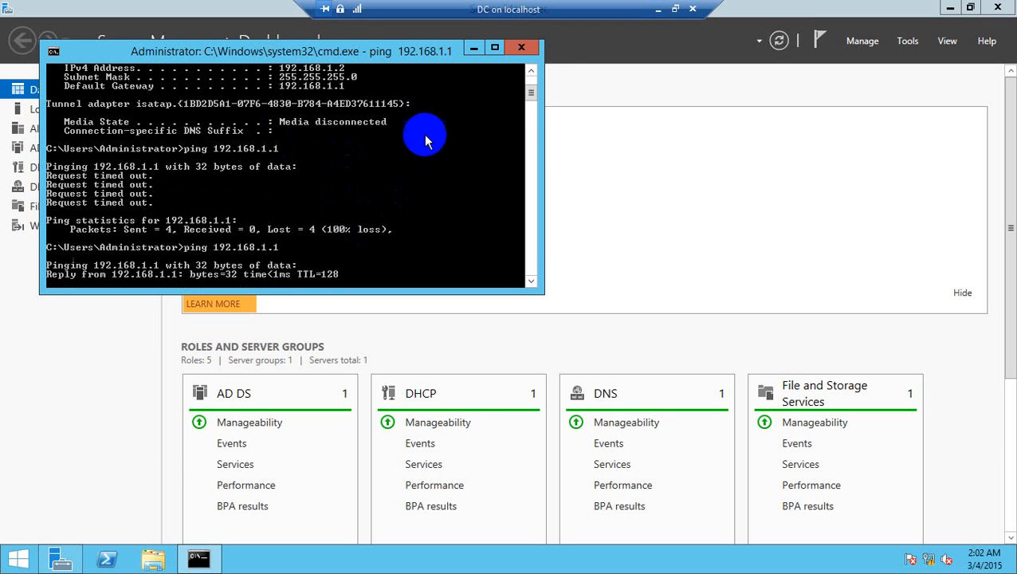
left_click(522, 48)
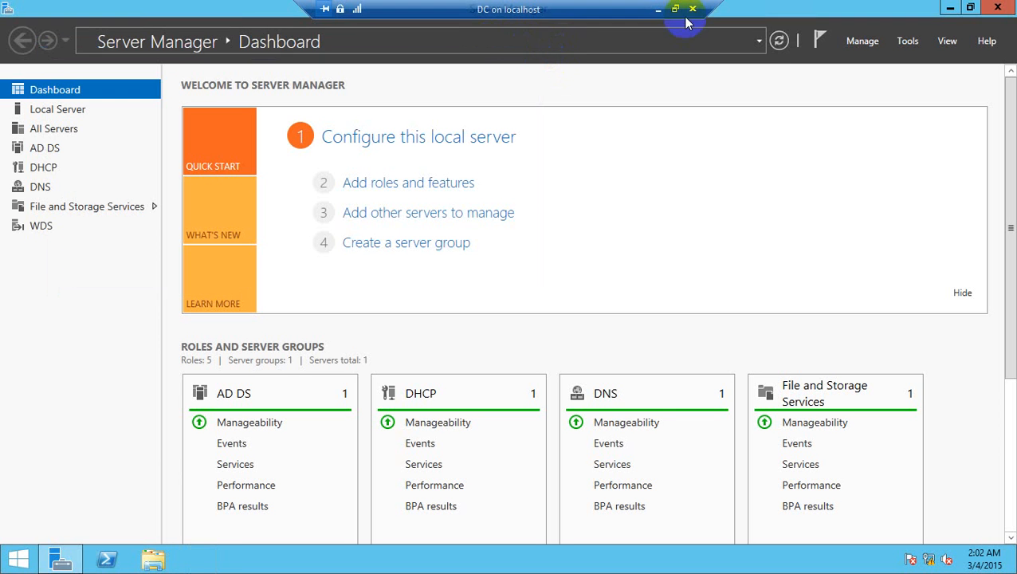
Step: Return to dc2 and open the IPv4 properties of the Ethernet 2 adapter from Server Manager's Local Server page
left_click(659, 9)
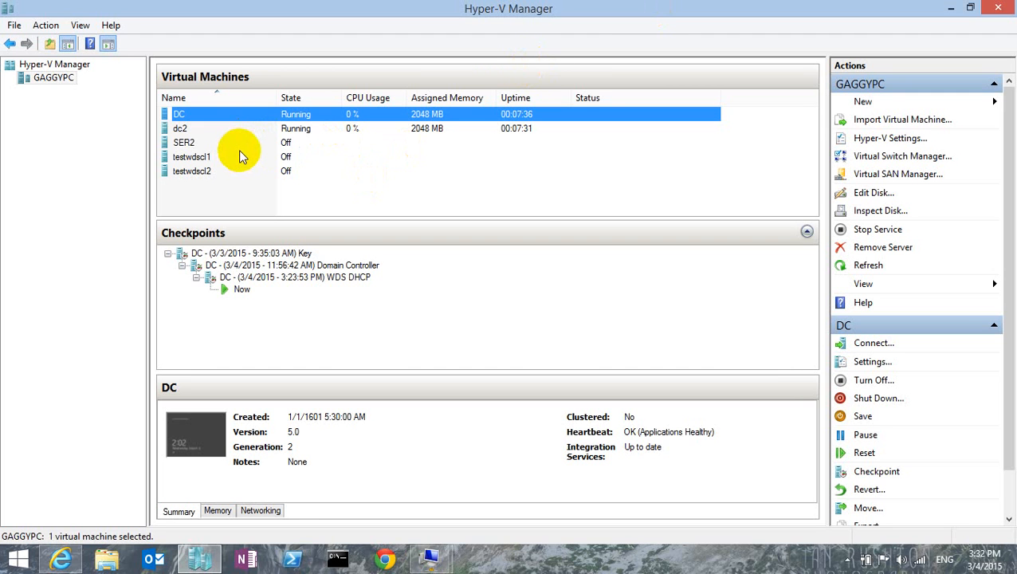
left_click(265, 131)
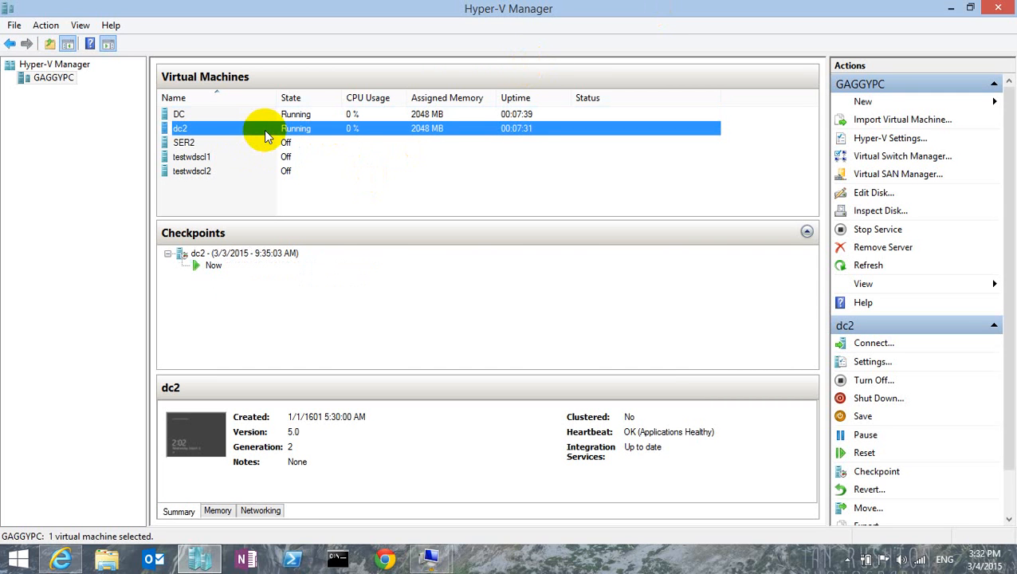
double_click(263, 129)
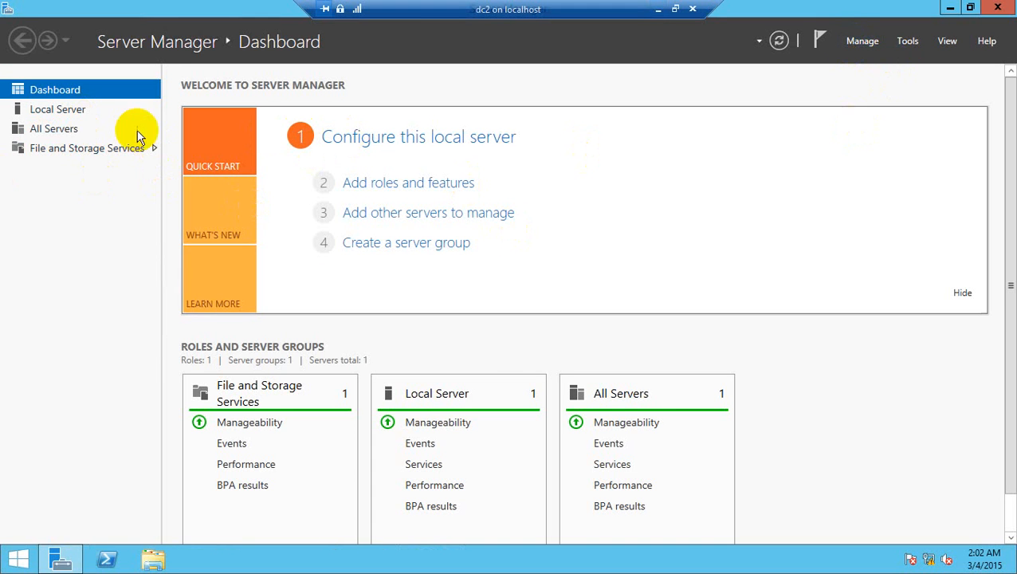
left_click(69, 111)
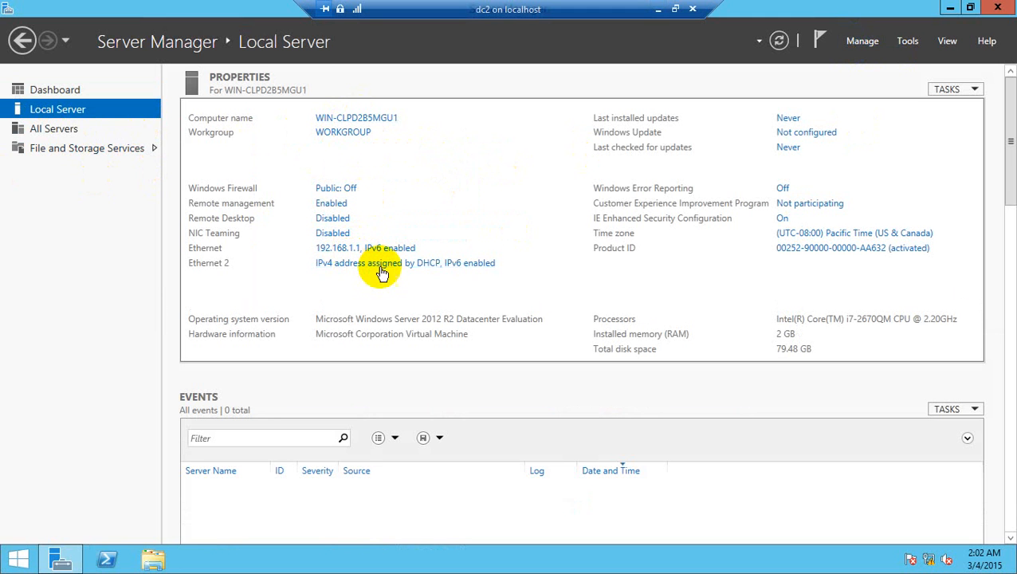
left_click(348, 263)
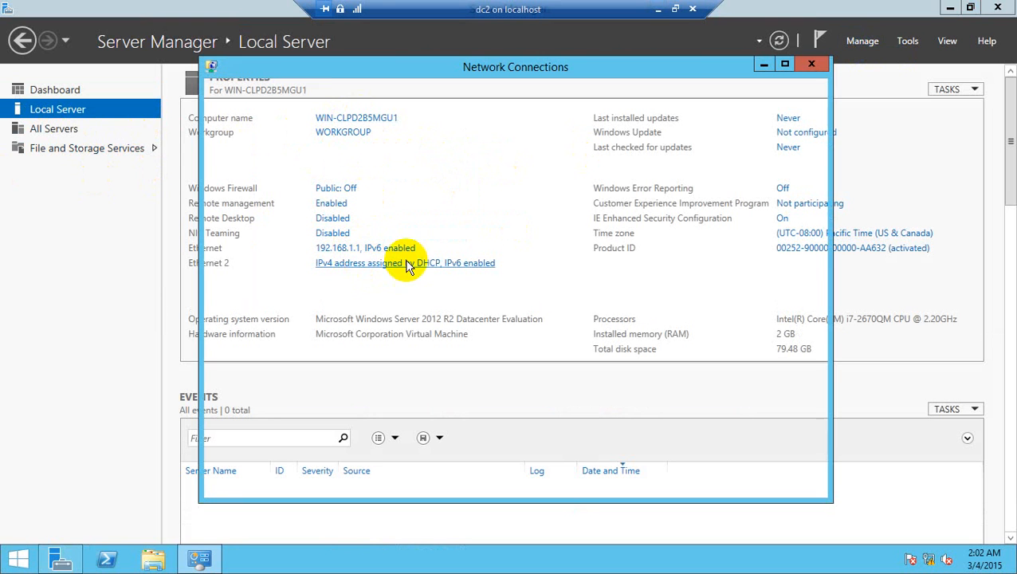
right_click(501, 160)
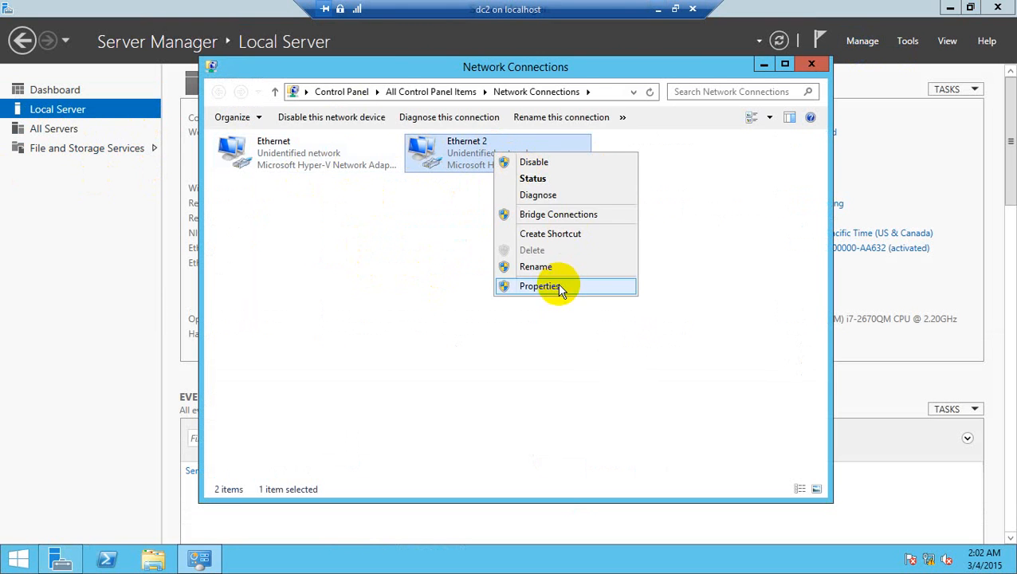
left_click(557, 284)
double_click(391, 340)
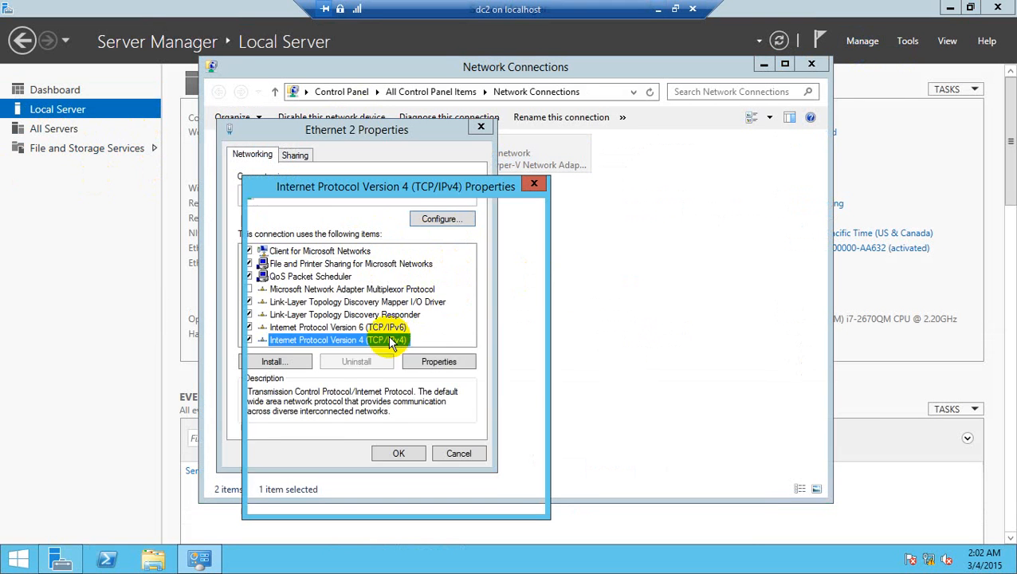
Step: Assign Ethernet 2 the static IP address 172.16.1.1 with subnet mask 255.255.0.0 and apply the adapter settings
left_click(335, 295)
left_click(443, 309)
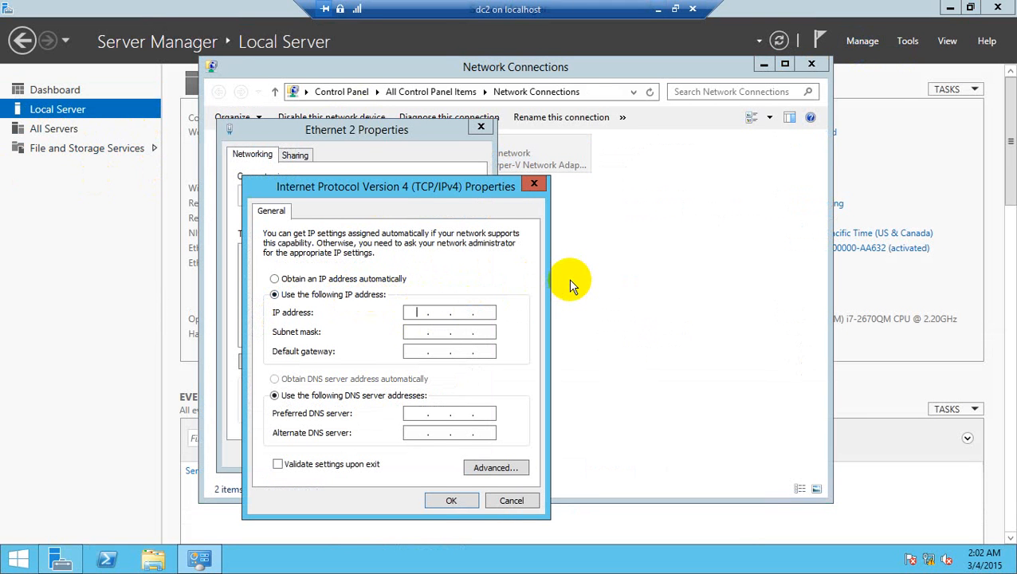
type("172 . 16 . 1 . 1")
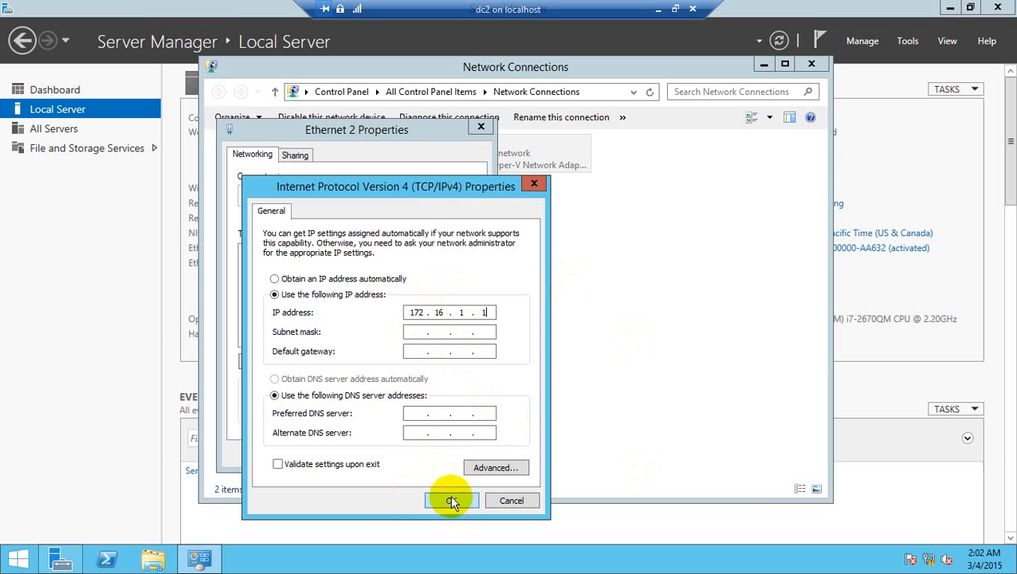
left_click(433, 333)
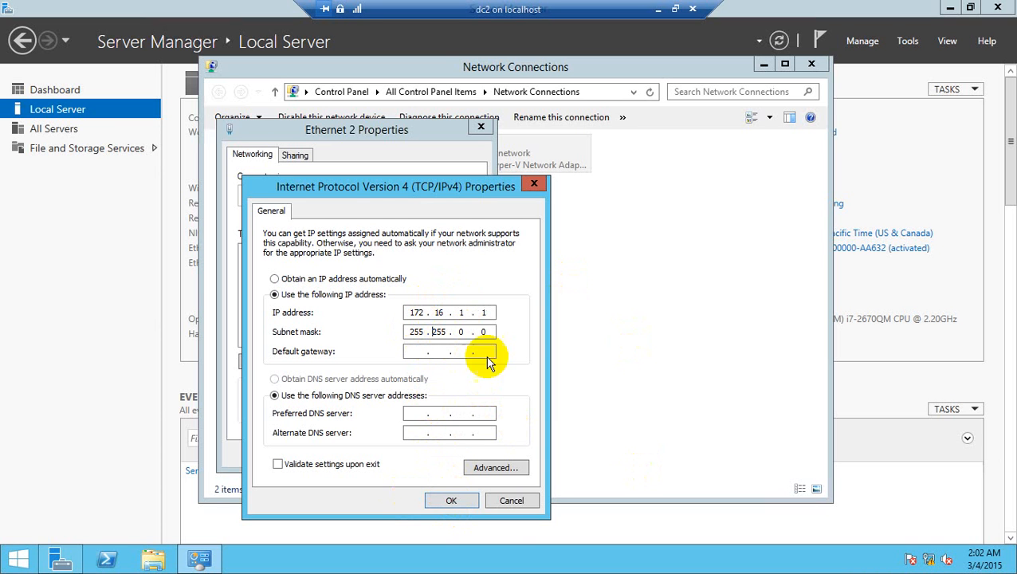
left_click(450, 501)
left_click(415, 452)
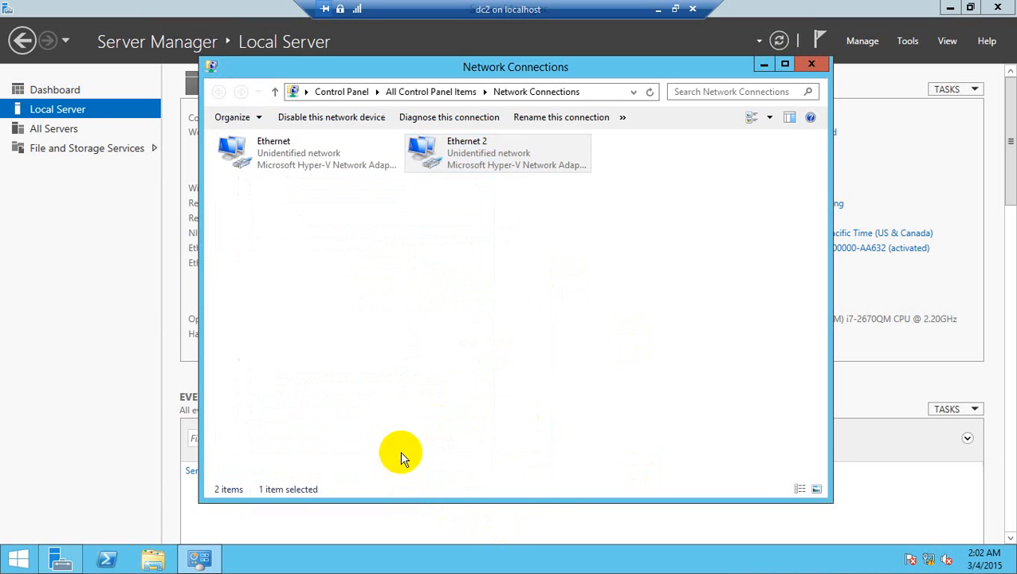
Step: Close Network Connections and refresh the Local Server properties in Server Manager
left_click(733, 148)
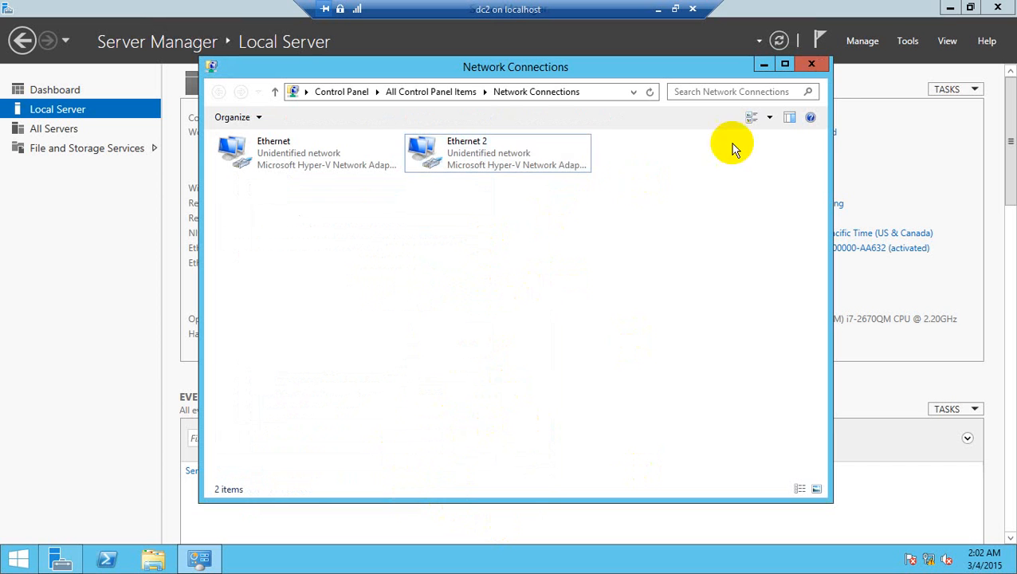
left_click(812, 65)
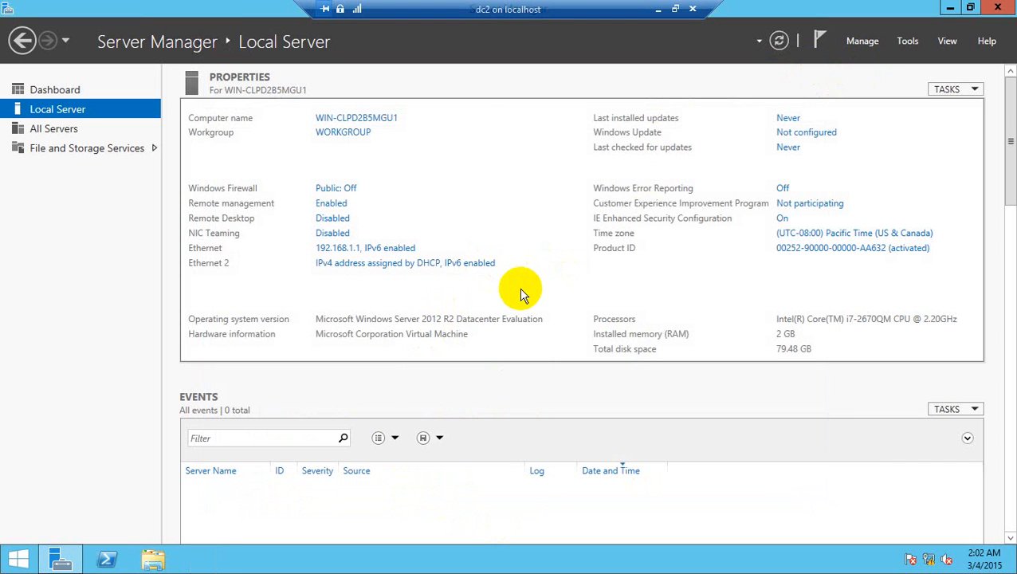
left_click(779, 41)
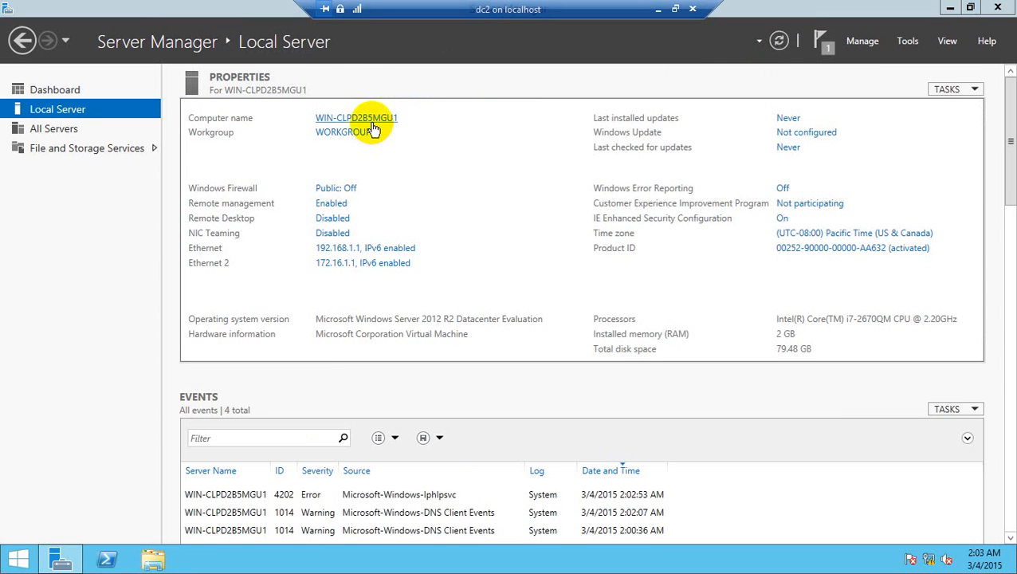
Step: Rename the computer to DC2, keeping it in WORKGROUP, and restart it to apply the change
left_click(372, 127)
left_click(267, 201)
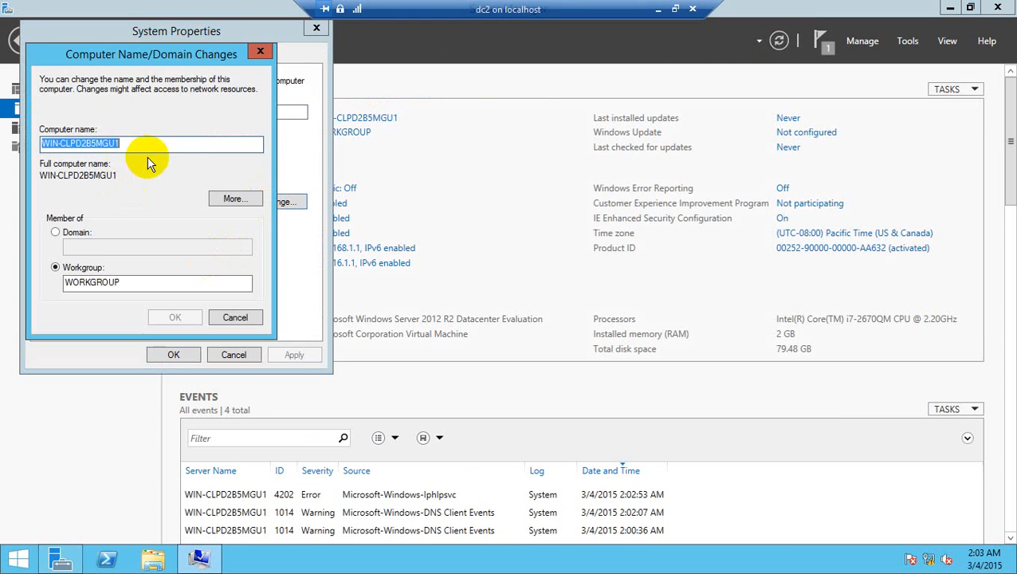
type("DC2")
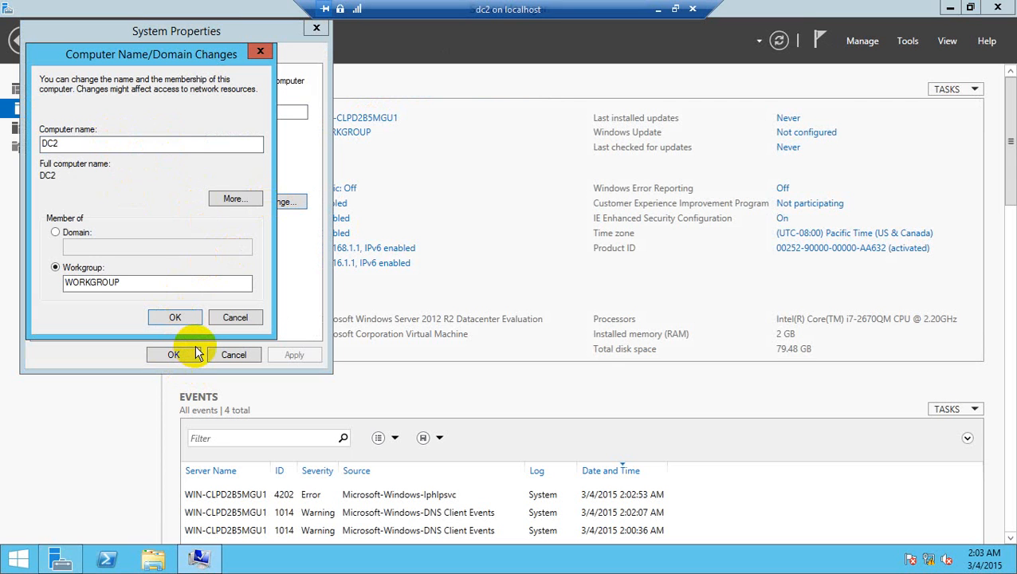
left_click(190, 321)
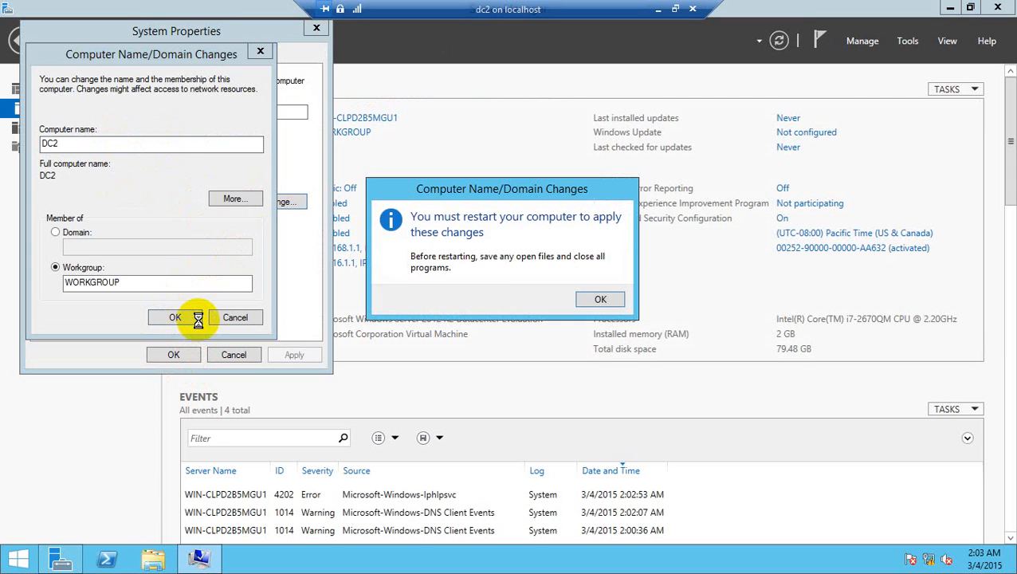
left_click(598, 301)
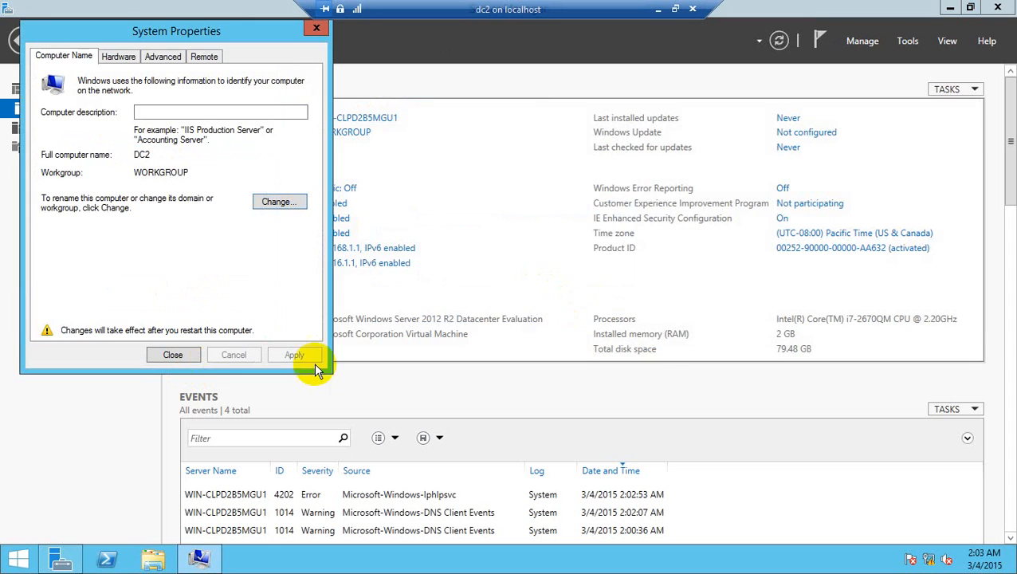
left_click(173, 354)
left_click(525, 295)
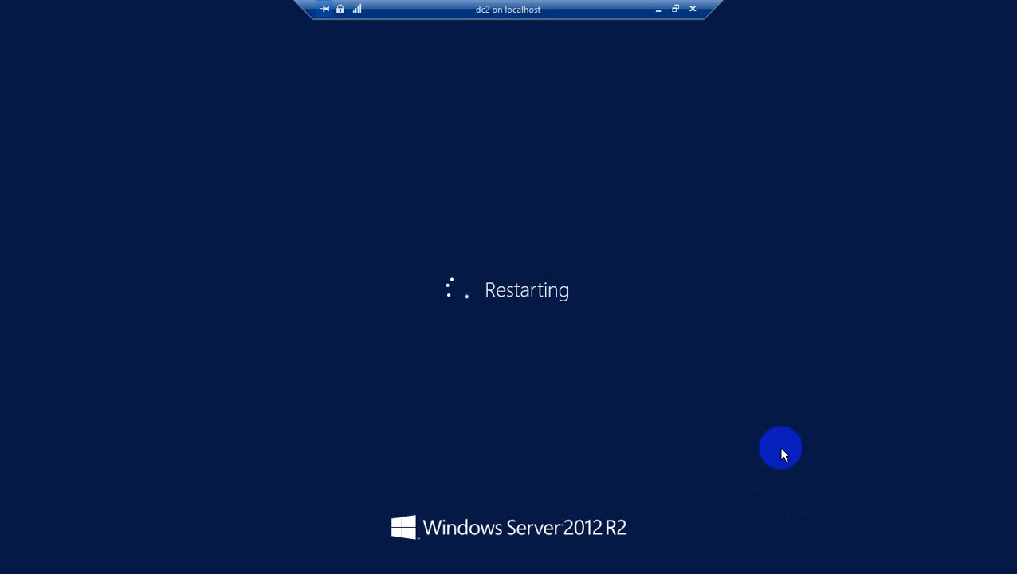
Step: Sign back in to dc2 as Administrator with the account password and open Server Manager
left_click(658, 9)
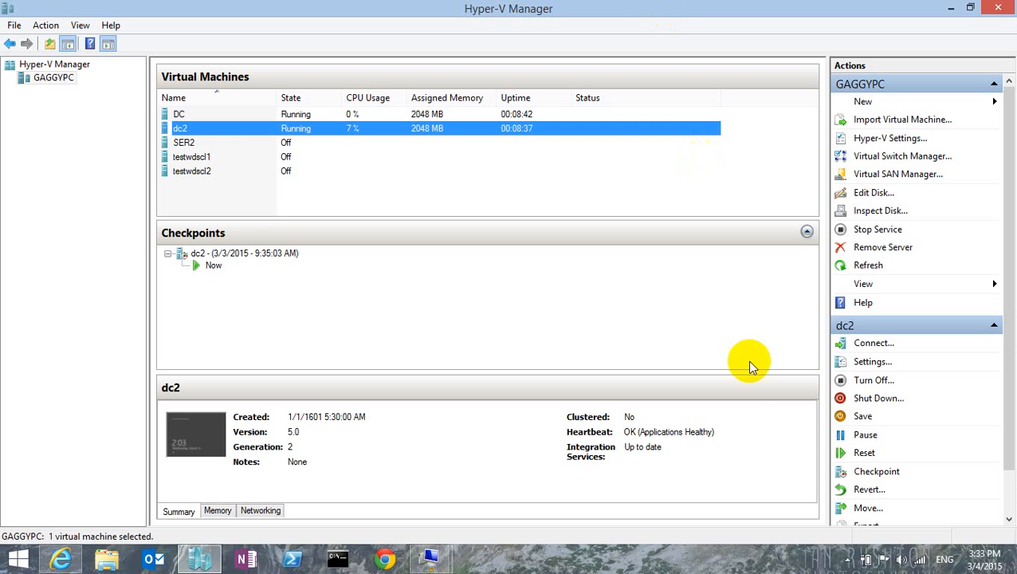
left_click(848, 559)
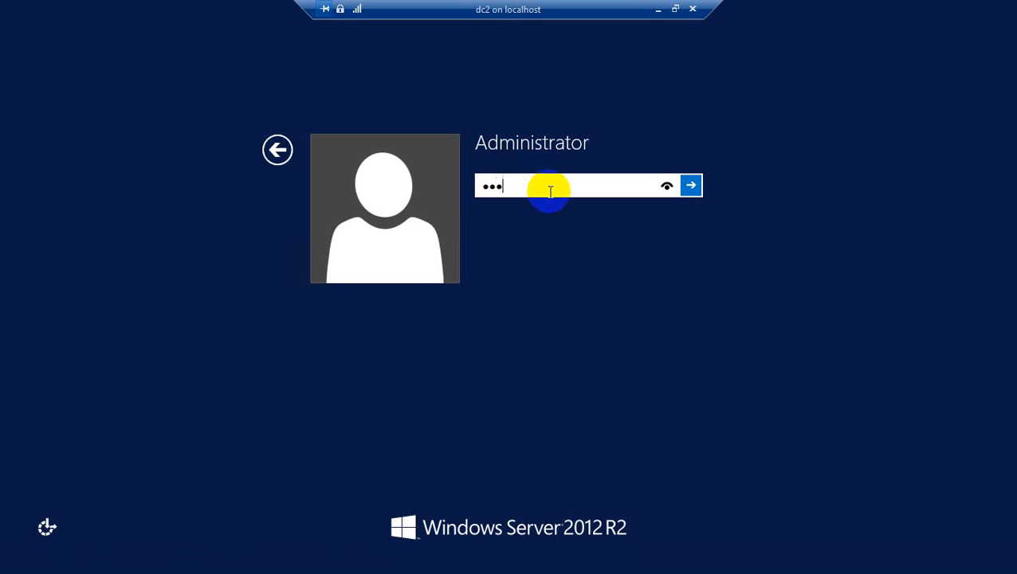
key("Return")
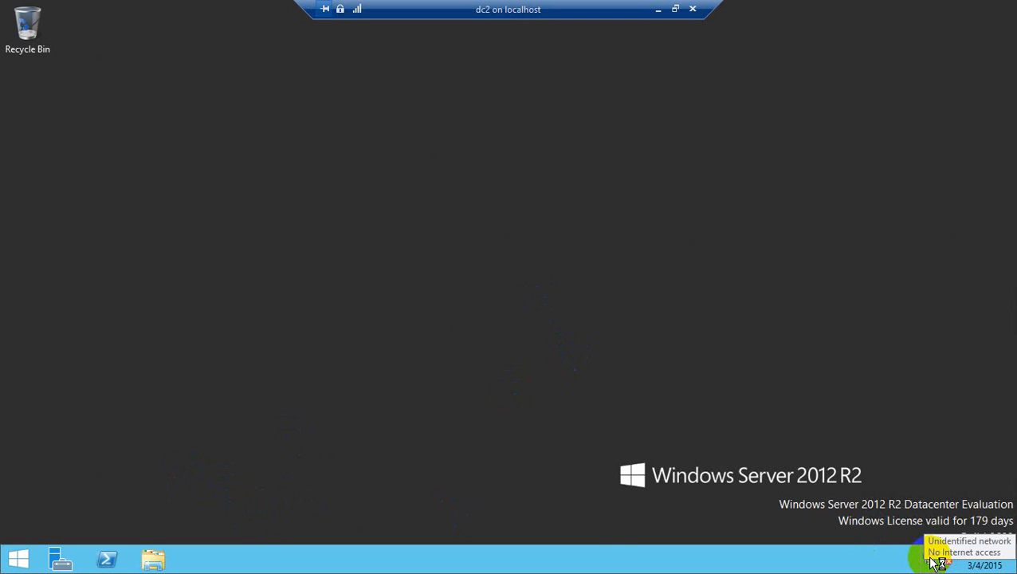
left_click(71, 563)
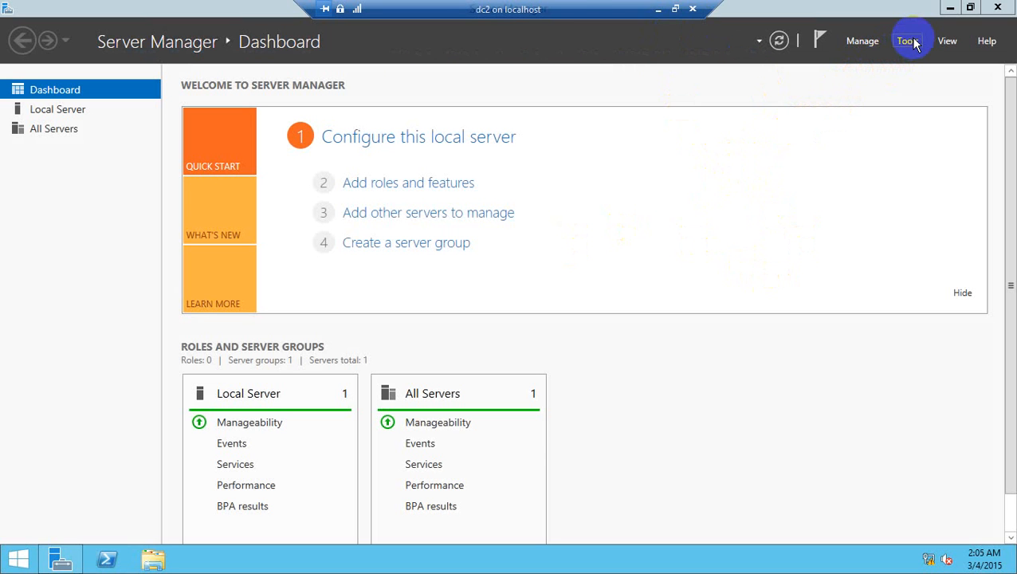
Step: Start the Add Roles and Features Wizard and choose a role-based or feature-based installation on server DC2
left_click(871, 50)
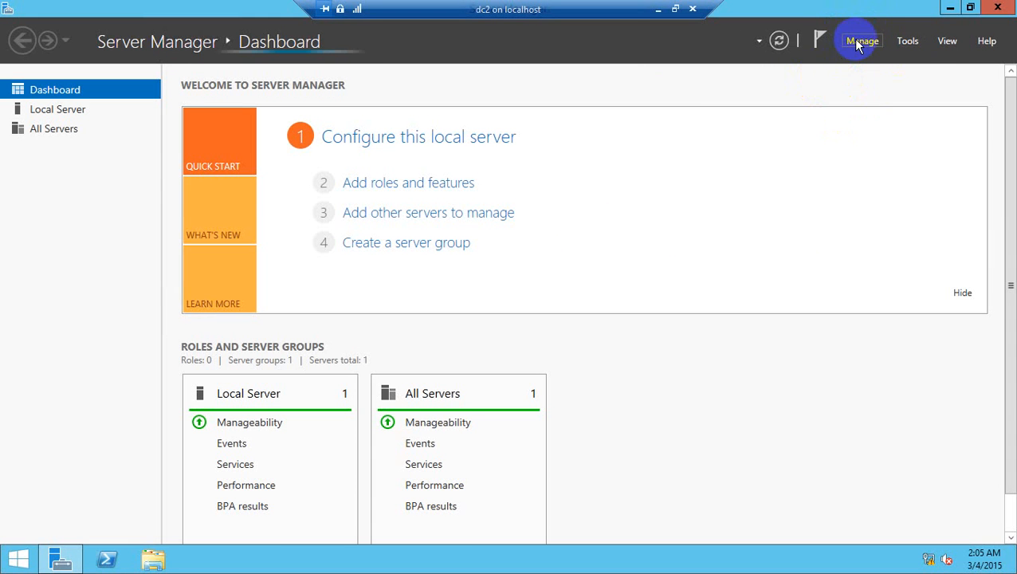
left_click(857, 45)
left_click(859, 45)
left_click(863, 45)
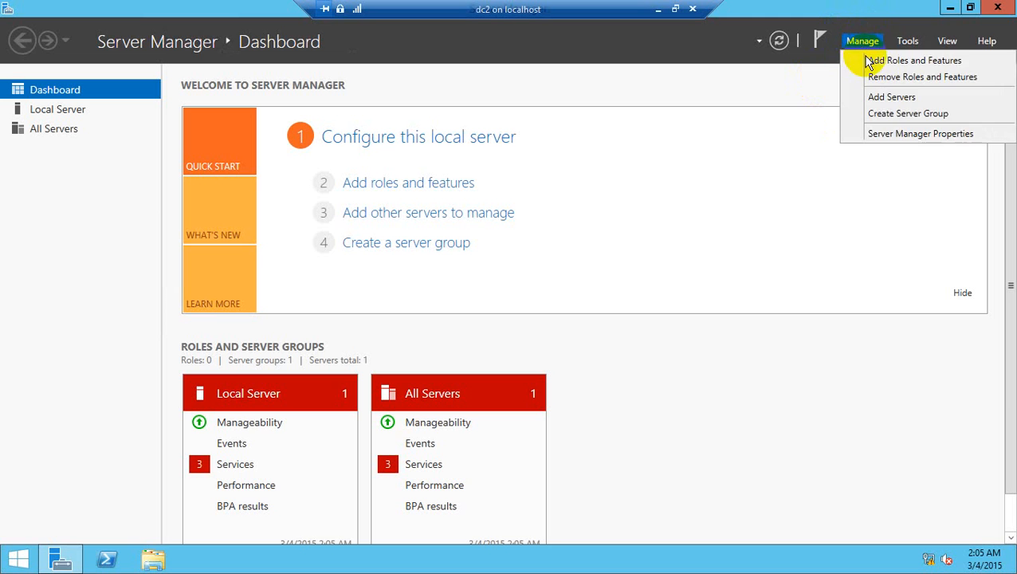
left_click(870, 61)
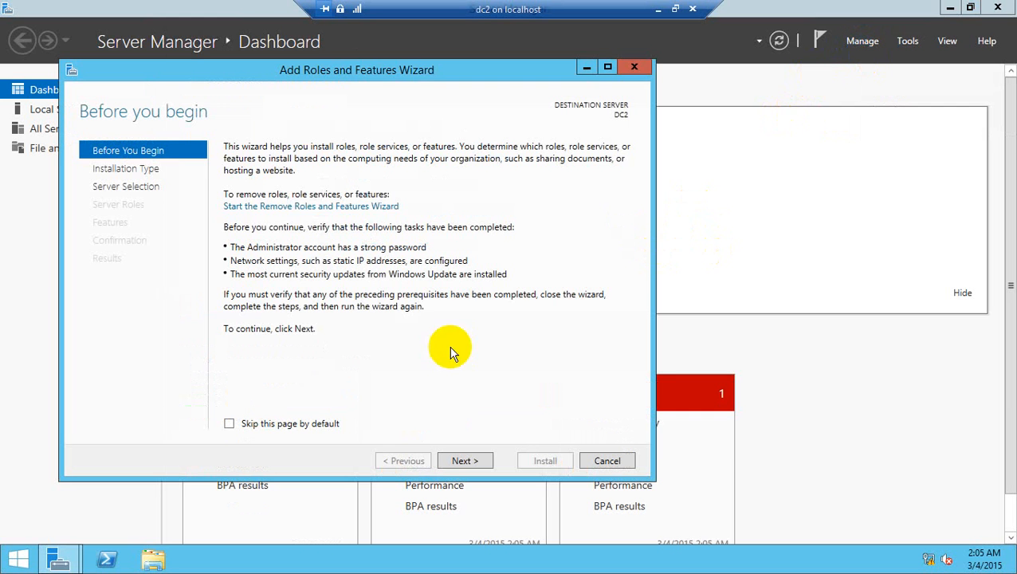
left_click(469, 459)
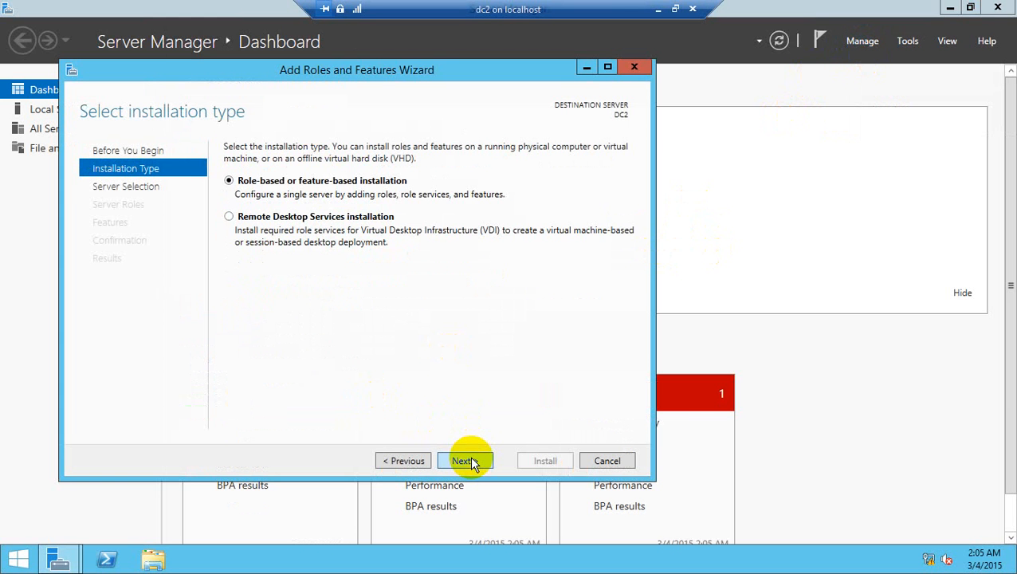
left_click(473, 461)
left_click(473, 460)
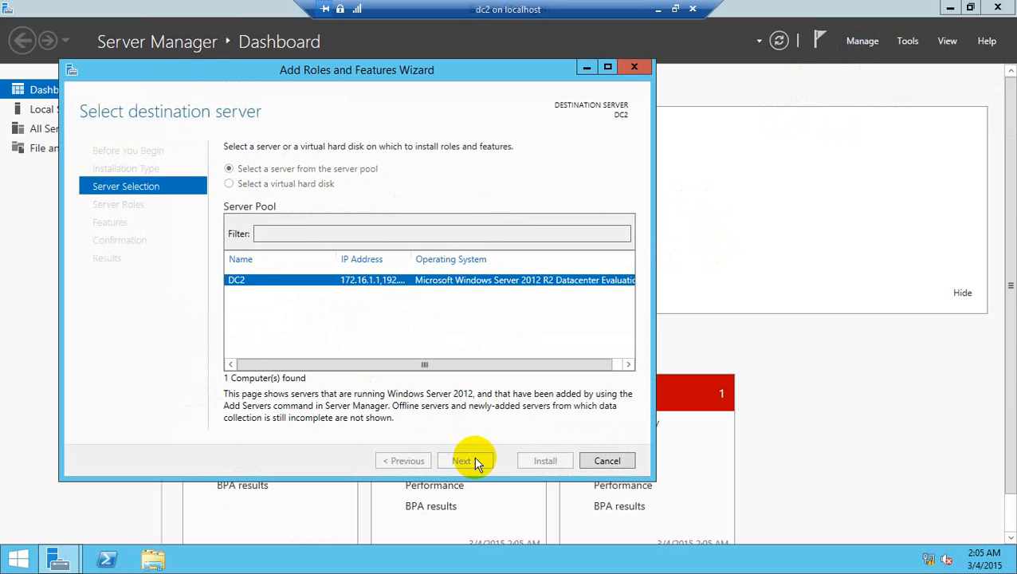
Step: Select the Remote Access role and add its Routing role service with the required features and management tools
left_click(247, 399)
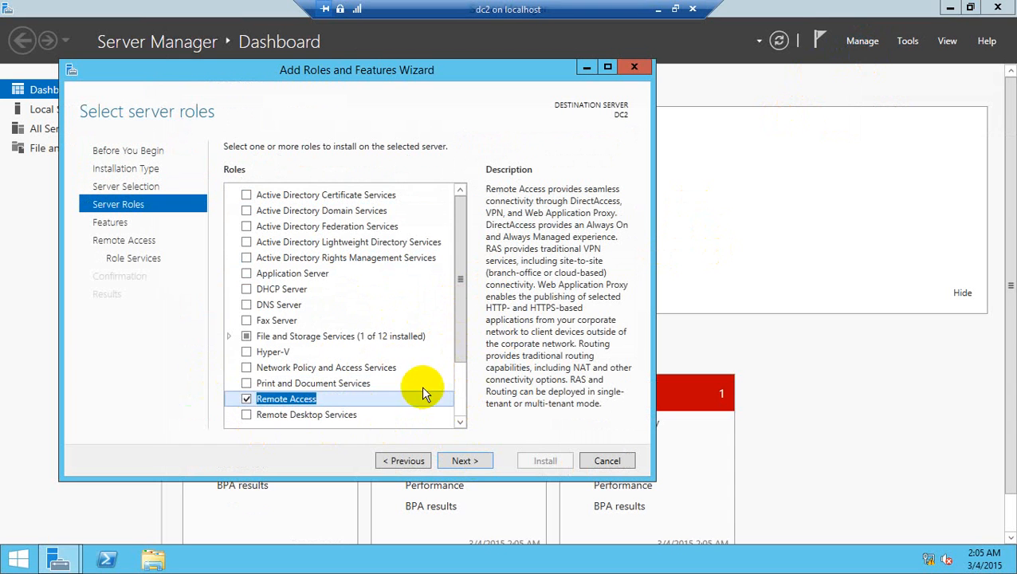
left_click(477, 460)
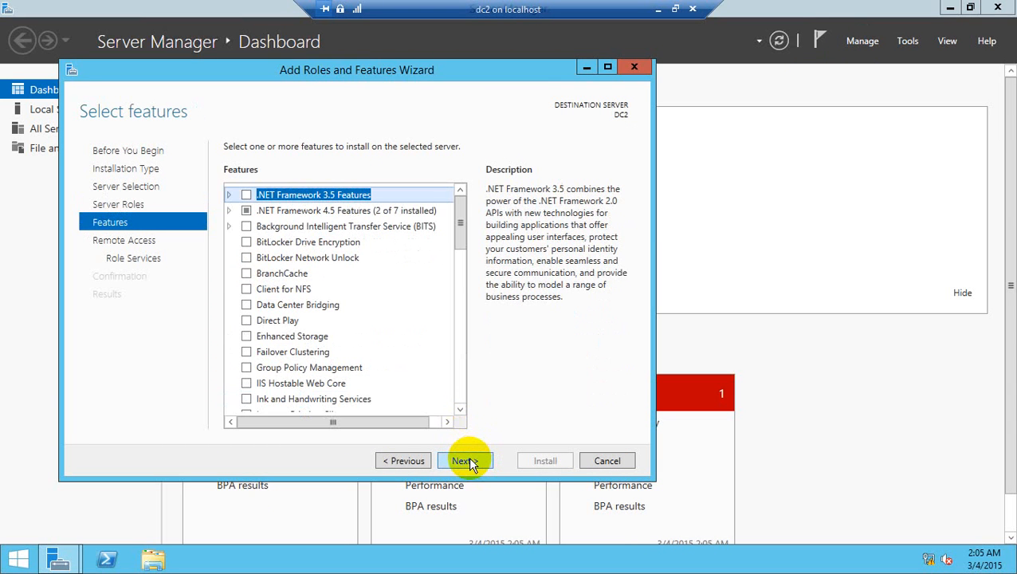
left_click(468, 460)
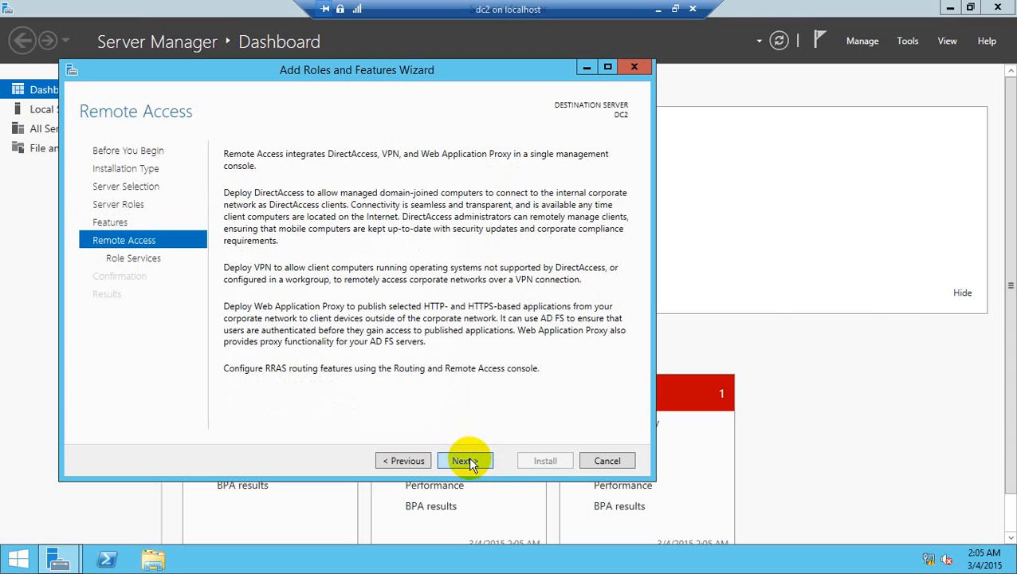
left_click(468, 461)
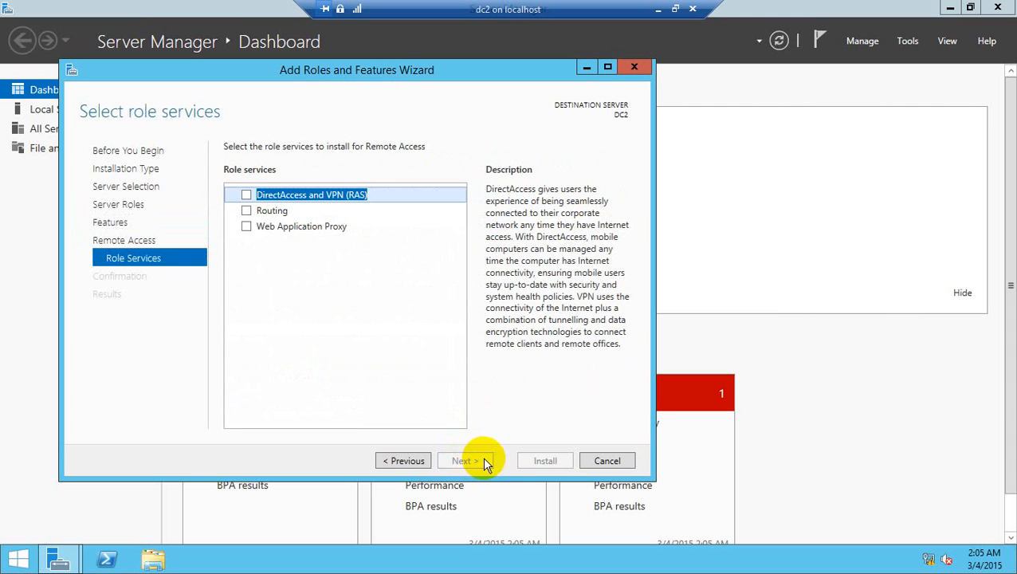
left_click(248, 212)
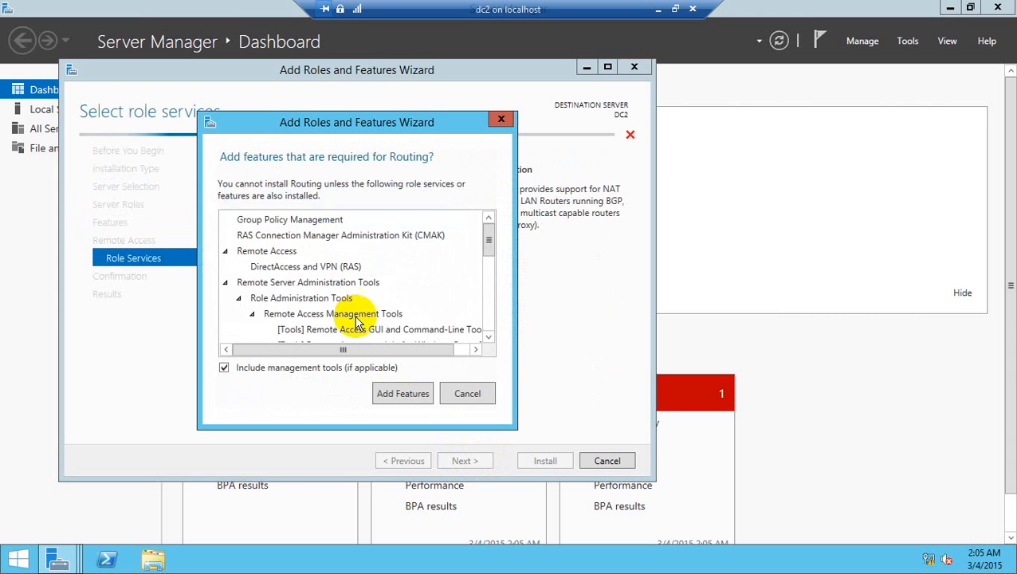
left_click(397, 394)
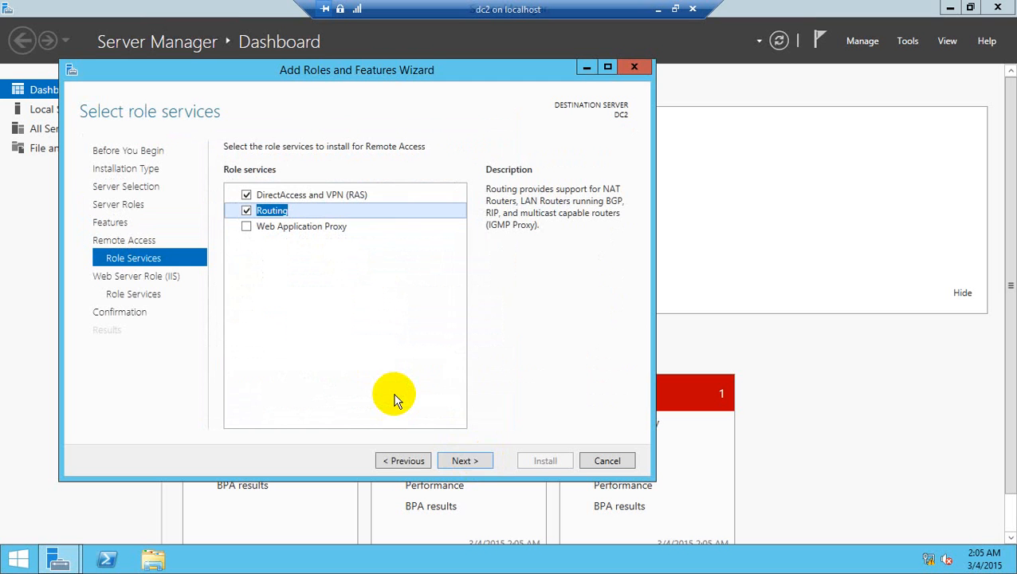
Step: Accept the default Web Server (IIS) role services and start the installation on DC2
left_click(480, 461)
left_click(472, 461)
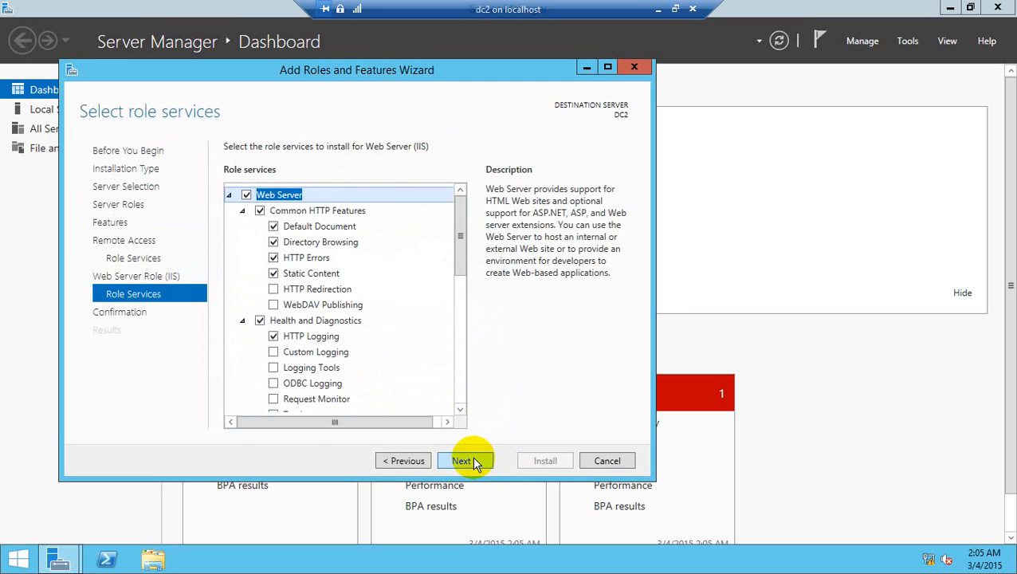
left_click(476, 461)
left_click(534, 463)
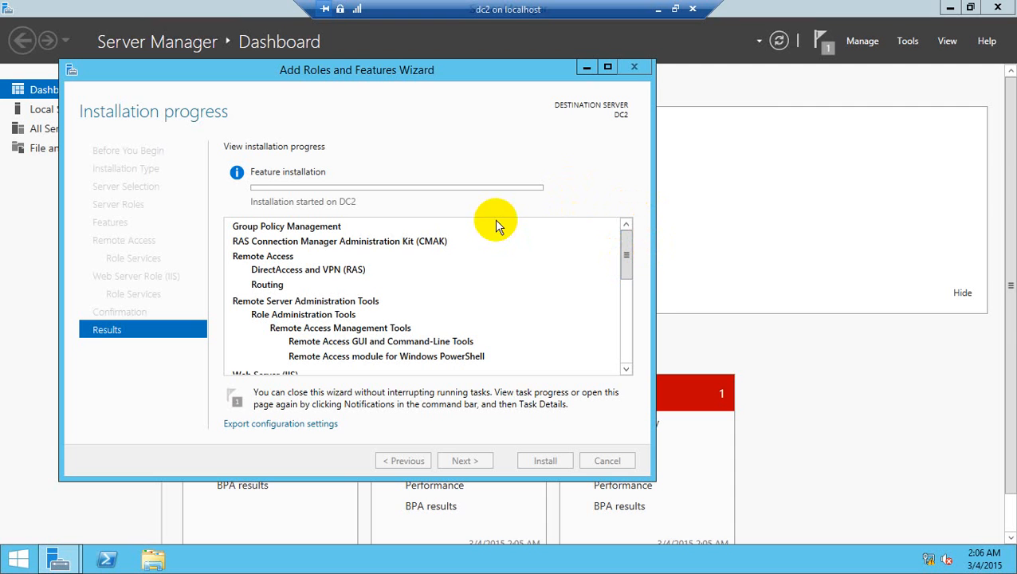
Step: Close the Add Roles and Features Wizard once installation completes and open the Routing and Remote Access console
left_click(659, 12)
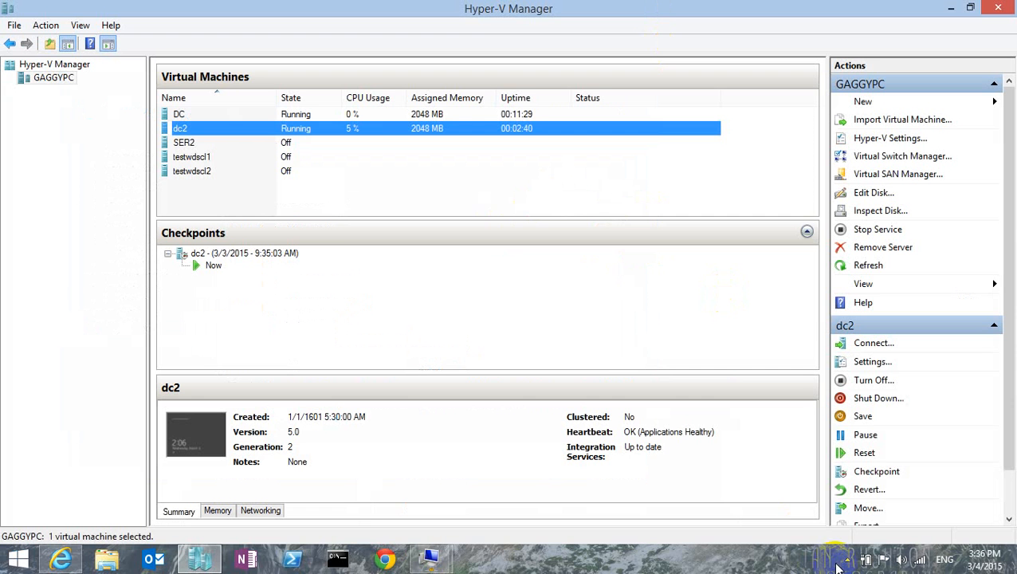
left_click(847, 560)
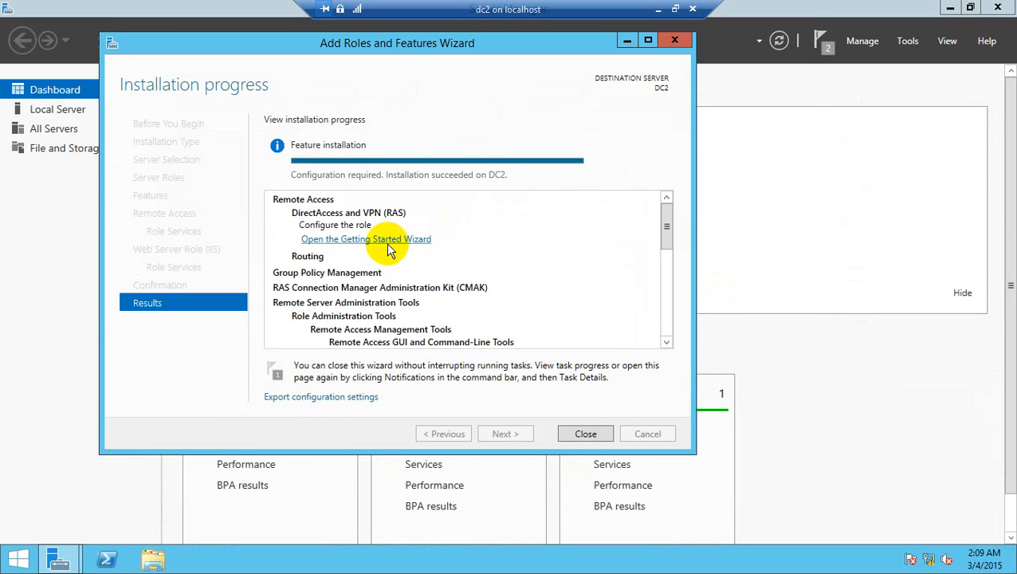
left_click(585, 434)
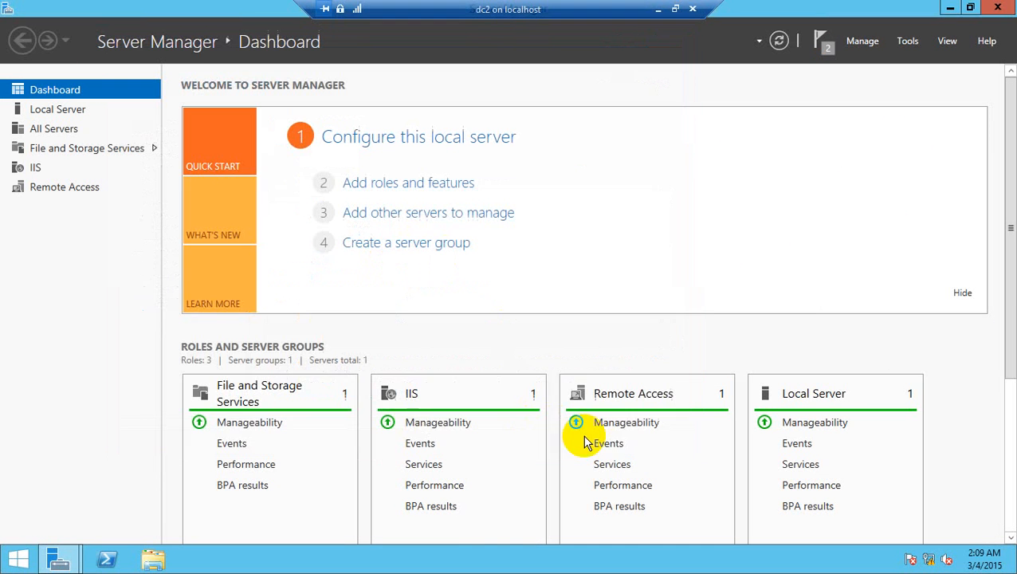
left_click(909, 42)
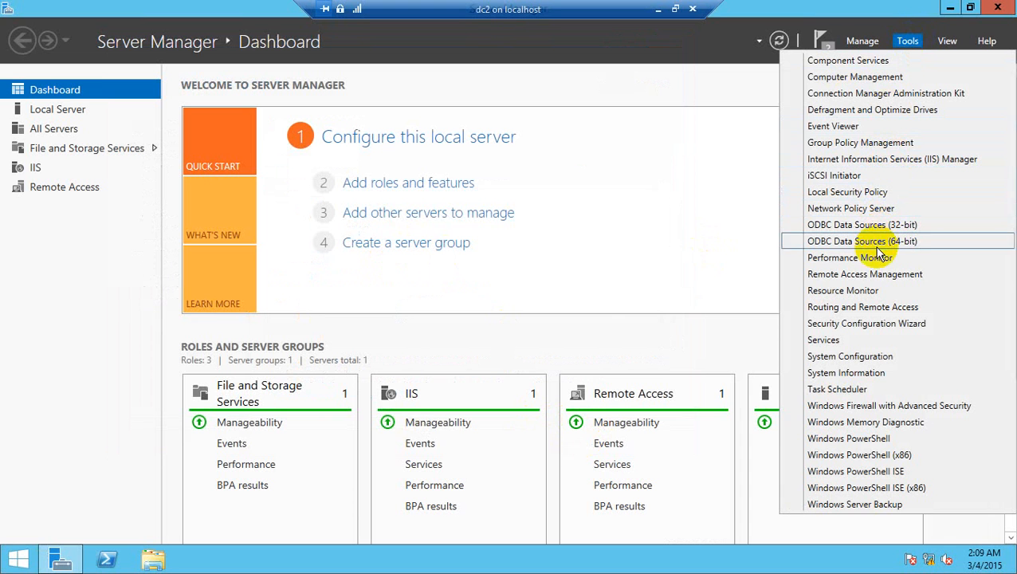
left_click(872, 307)
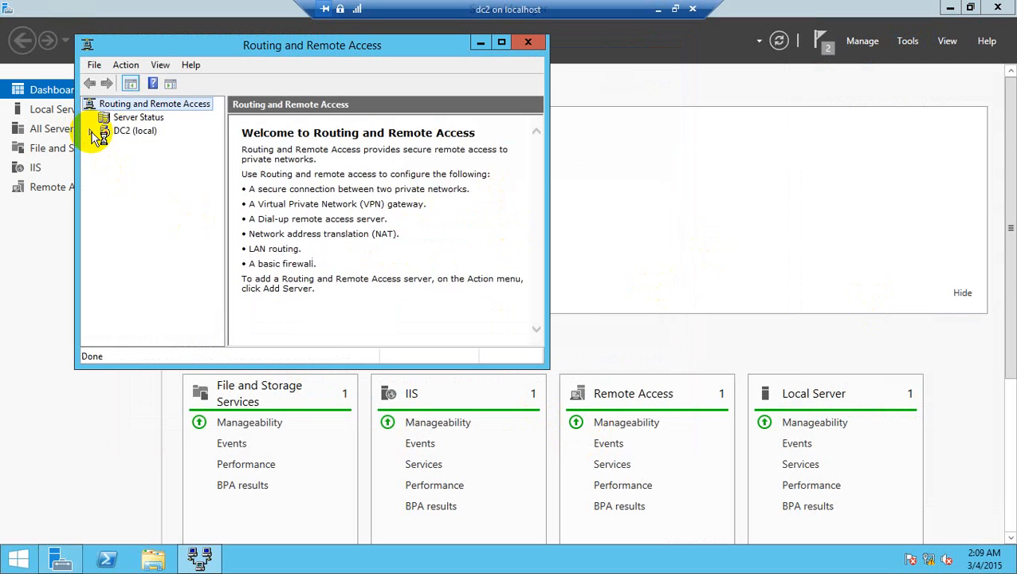
Step: Configure Routing and Remote Access on DC2 (local) with a custom configuration that enables only LAN routing
right_click(132, 135)
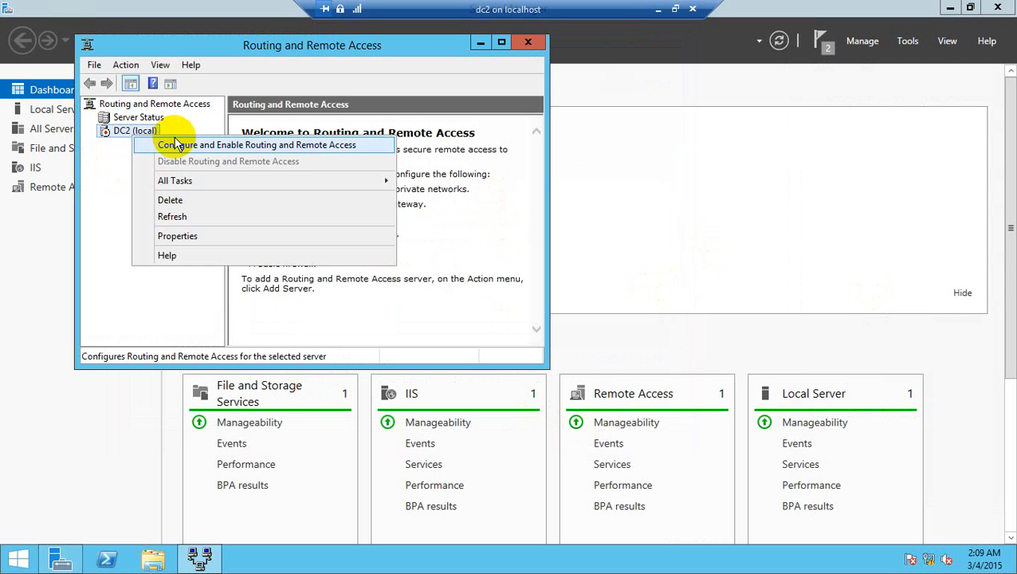
left_click(177, 144)
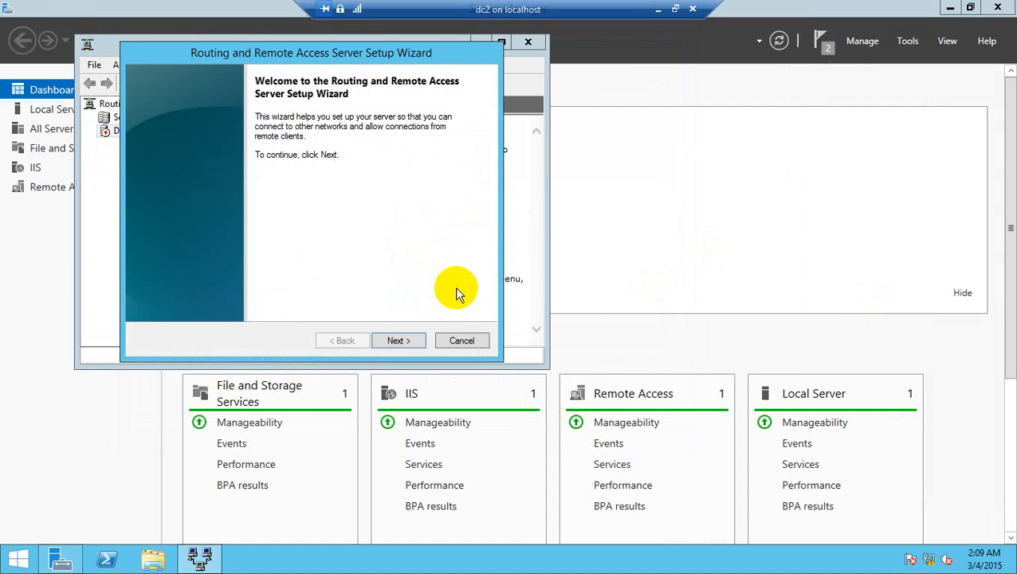
left_click(409, 339)
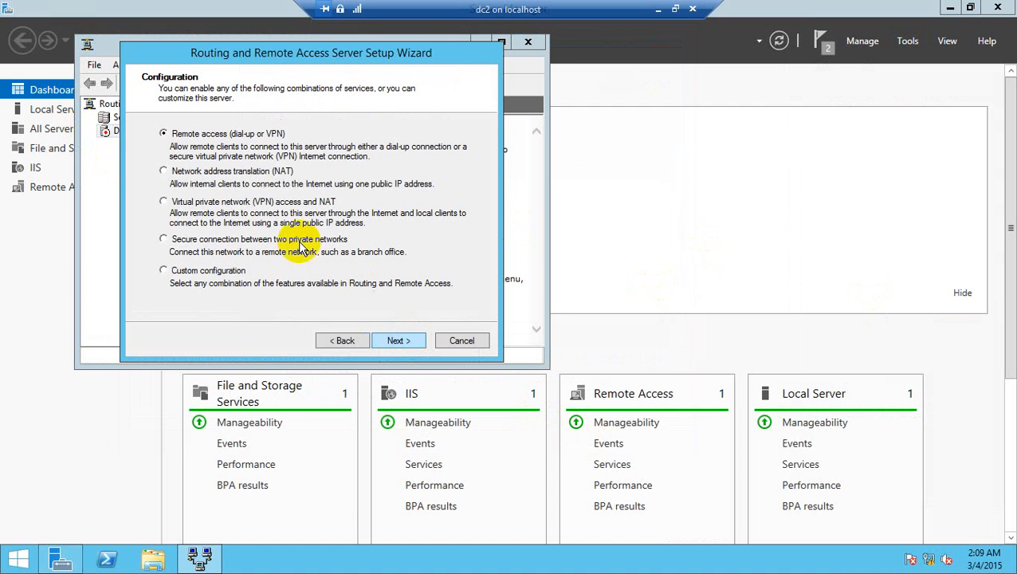
left_click(199, 271)
left_click(383, 337)
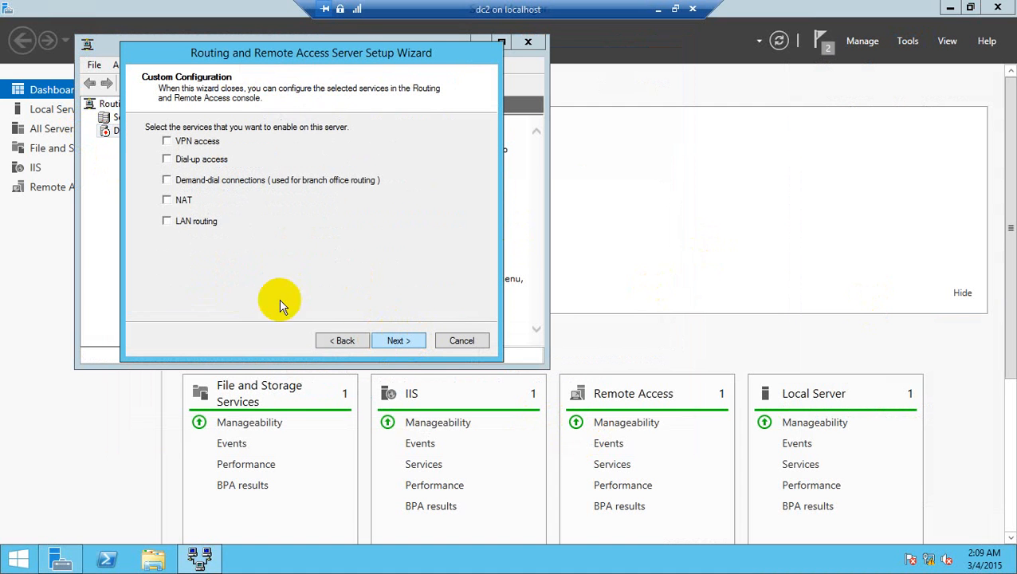
left_click(193, 223)
left_click(398, 338)
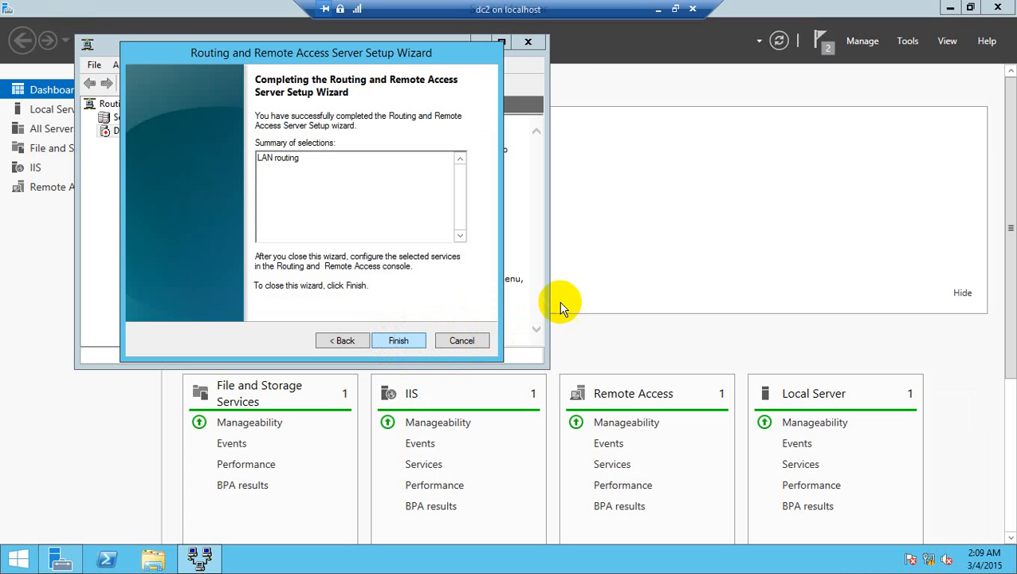
Step: Finish the Routing and Remote Access setup wizard and start the service
left_click(399, 340)
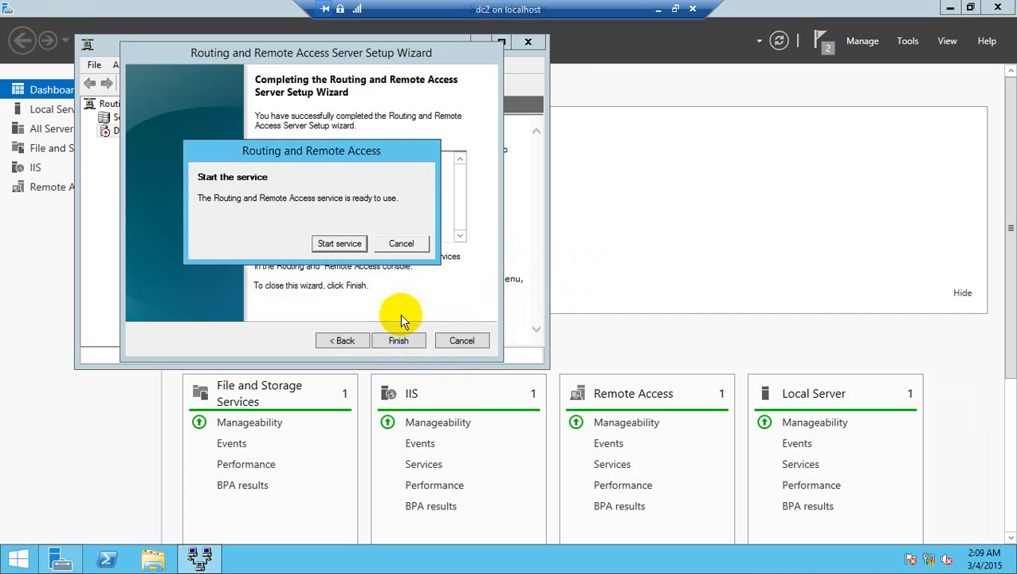
left_click(338, 243)
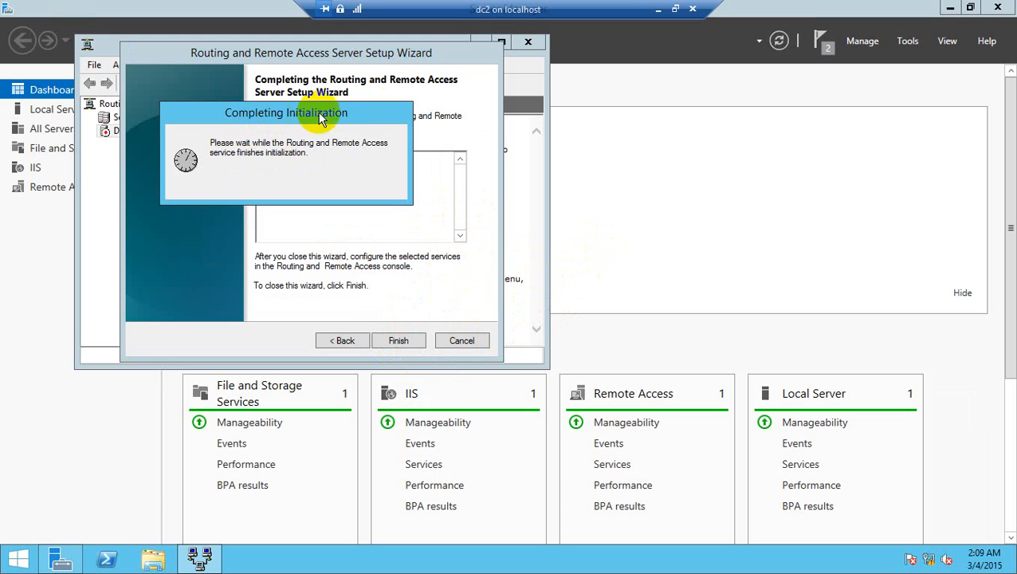
left_click_drag(319, 112, 361, 100)
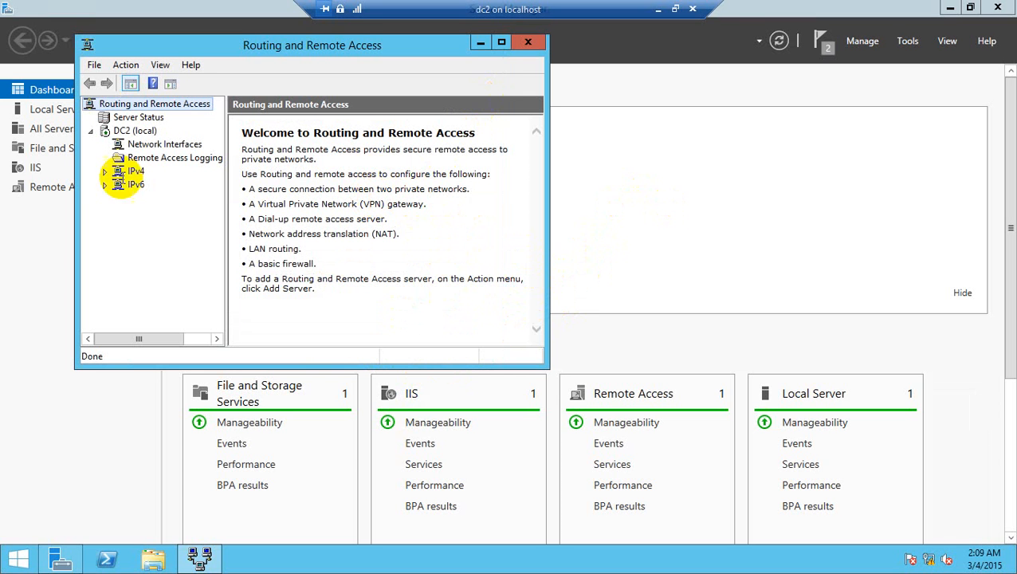
Step: Examine the network interfaces of DC2 (local), including Ethernet and Ethernet 2, in the maximized Routing and Remote Access console
left_click(130, 144)
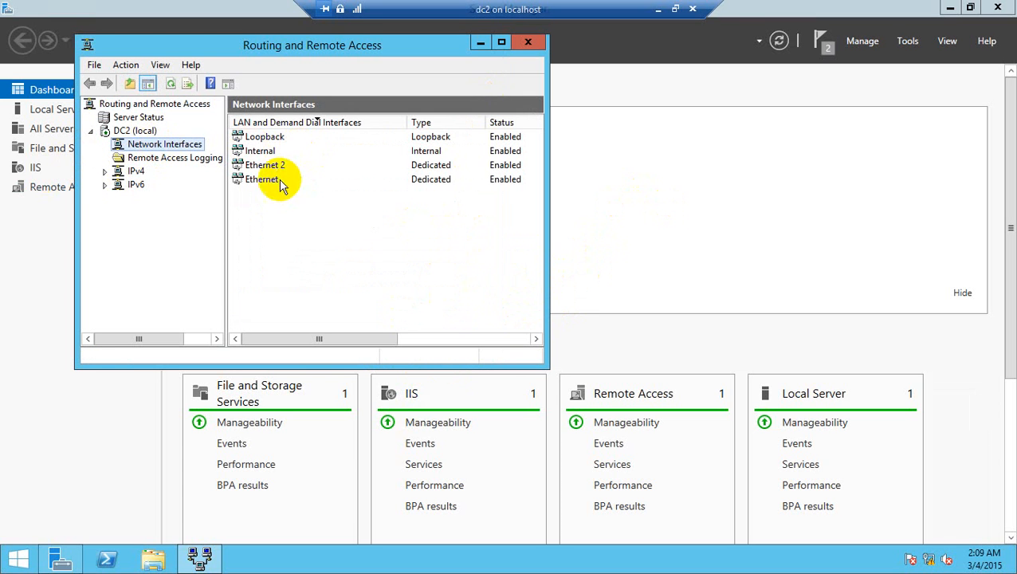
left_click(271, 165)
left_click(271, 179)
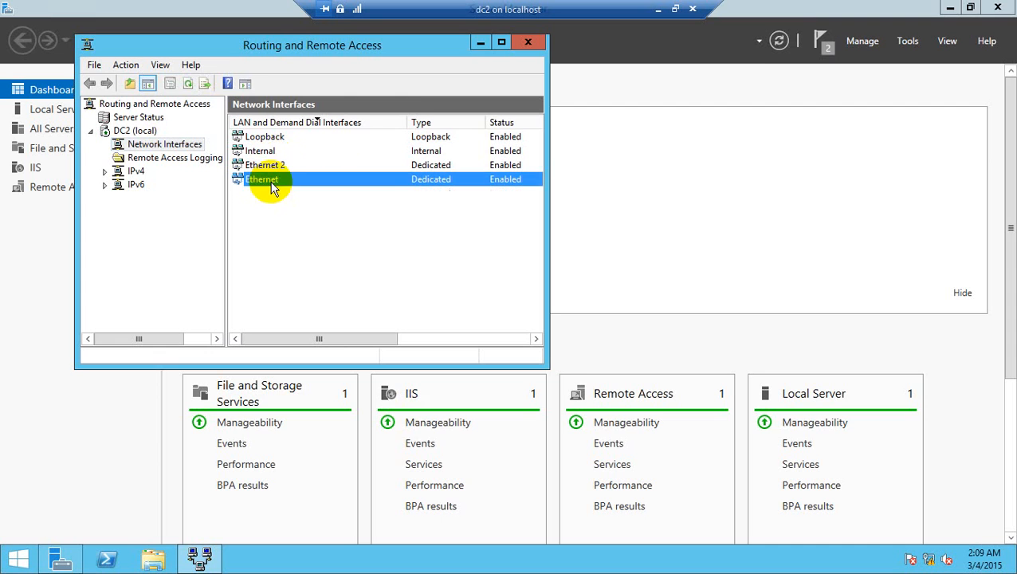
double_click(338, 51)
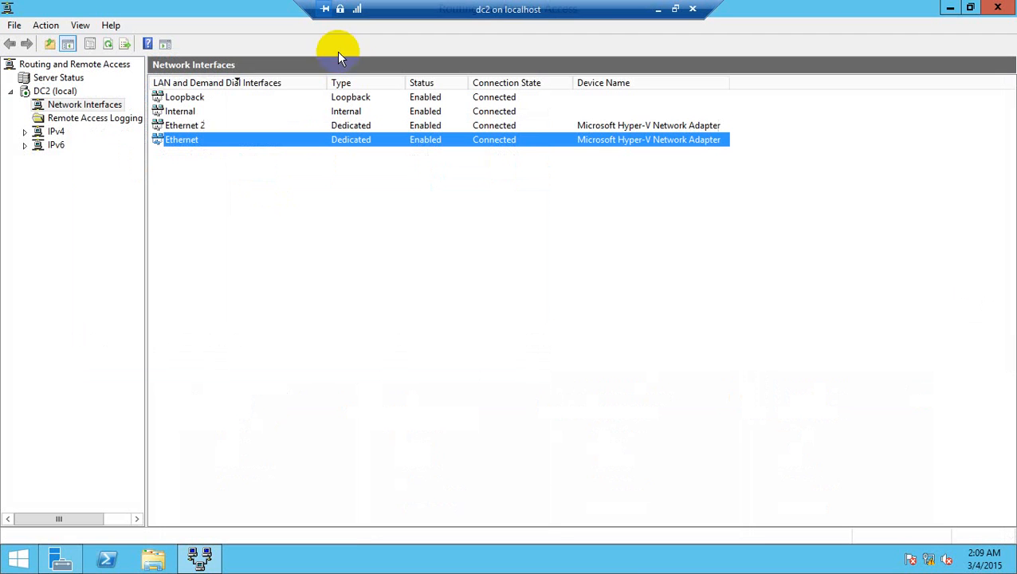
left_click(196, 126)
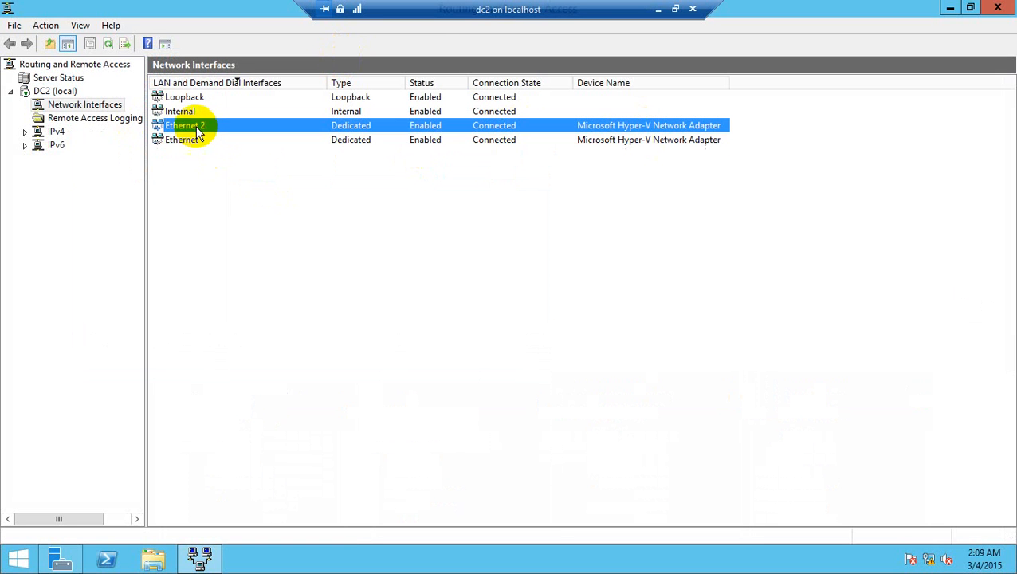
Step: Add DHCP Relay Agent as a new routing protocol under IPv4 on DC2 (local)
left_click(24, 132)
left_click(25, 172)
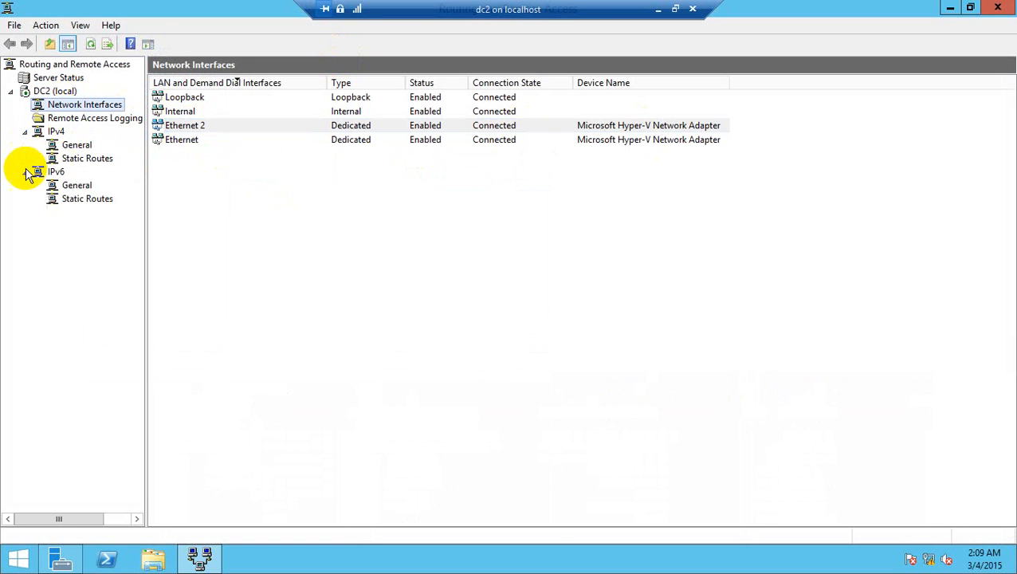
left_click(77, 145)
right_click(80, 150)
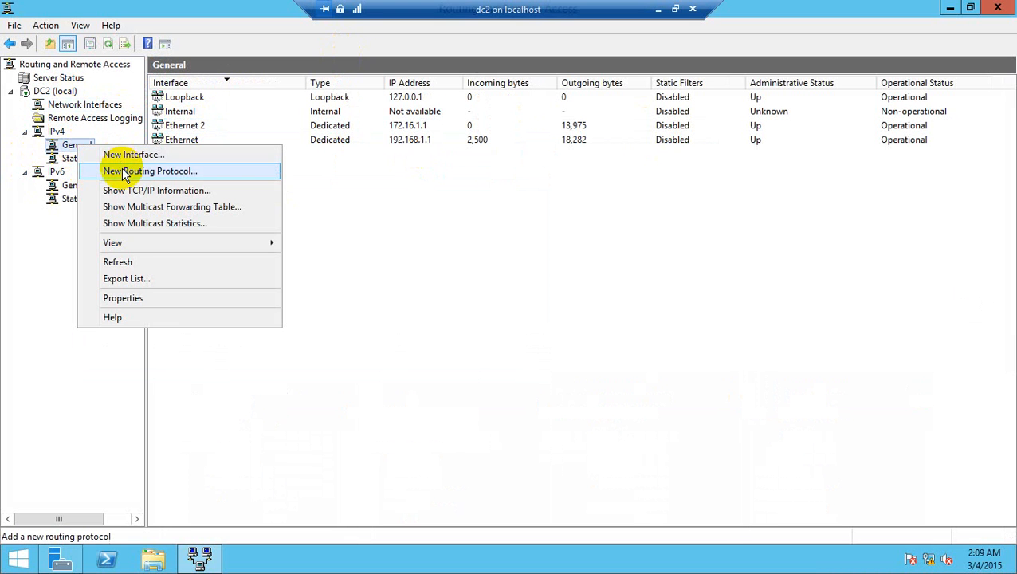
left_click(152, 172)
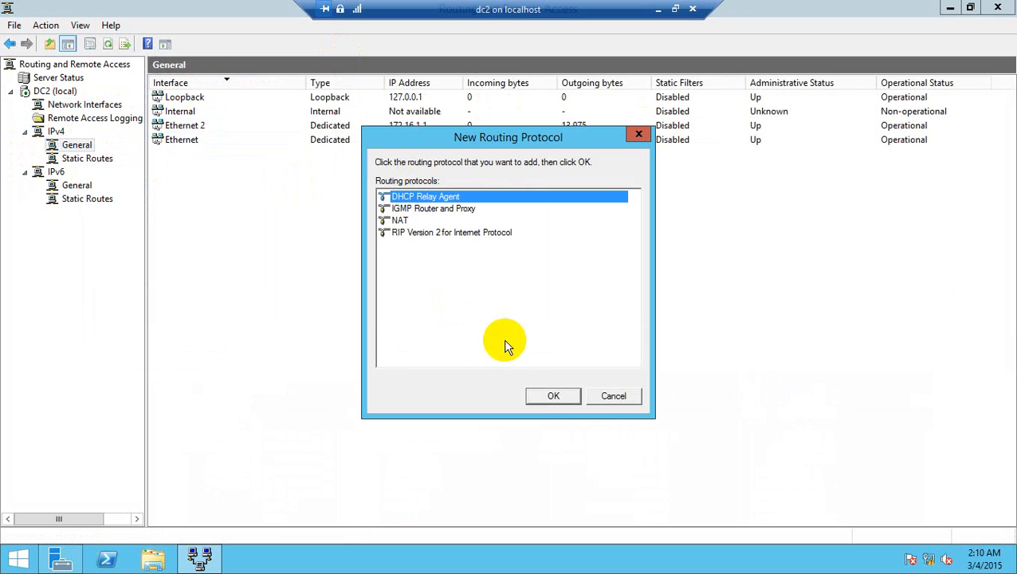
left_click(550, 396)
Step: Add Ethernet 2 as a DHCP Relay Agent interface, accepting the default relay properties
left_click(94, 171)
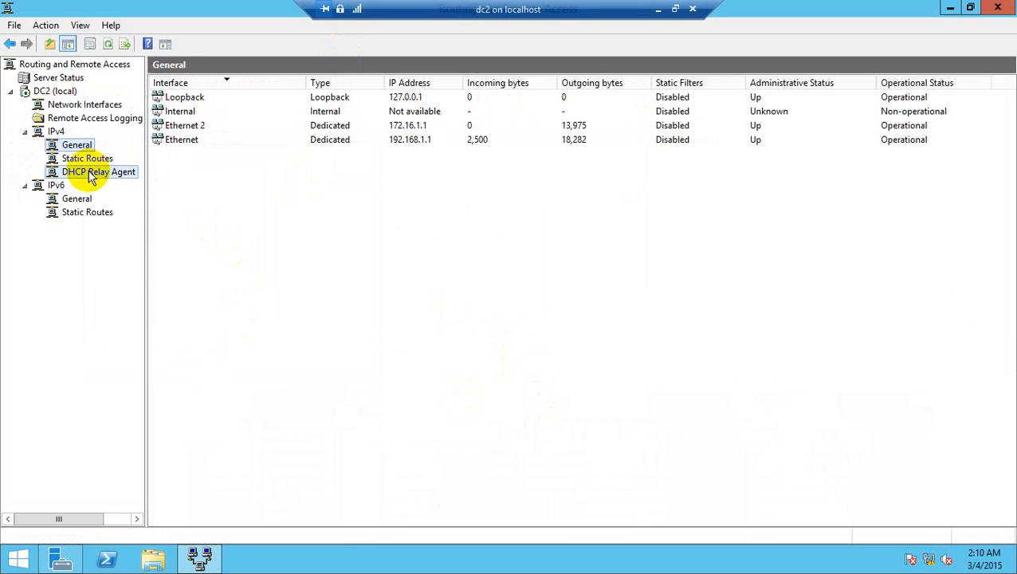
right_click(102, 175)
left_click(129, 182)
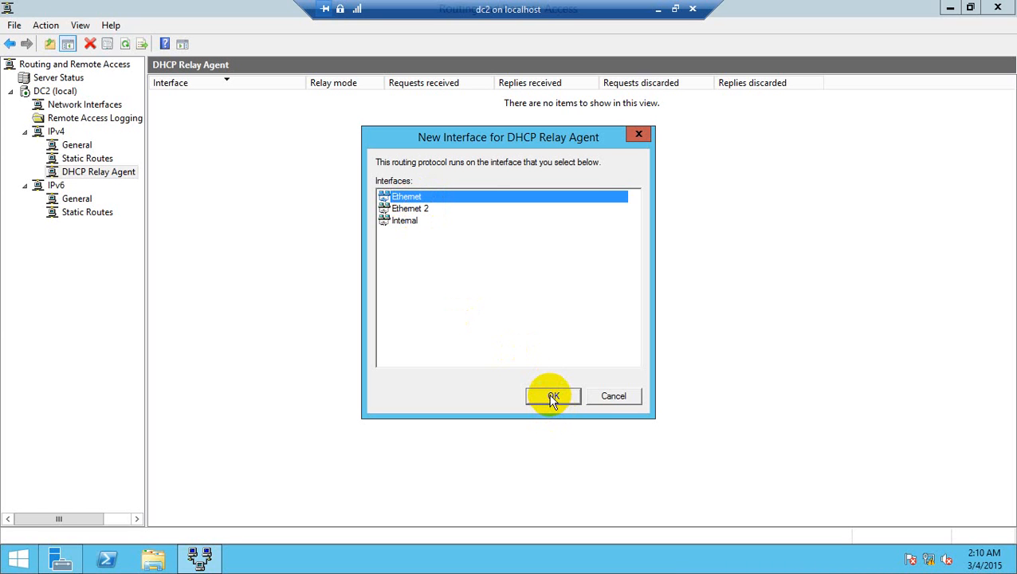
left_click(410, 211)
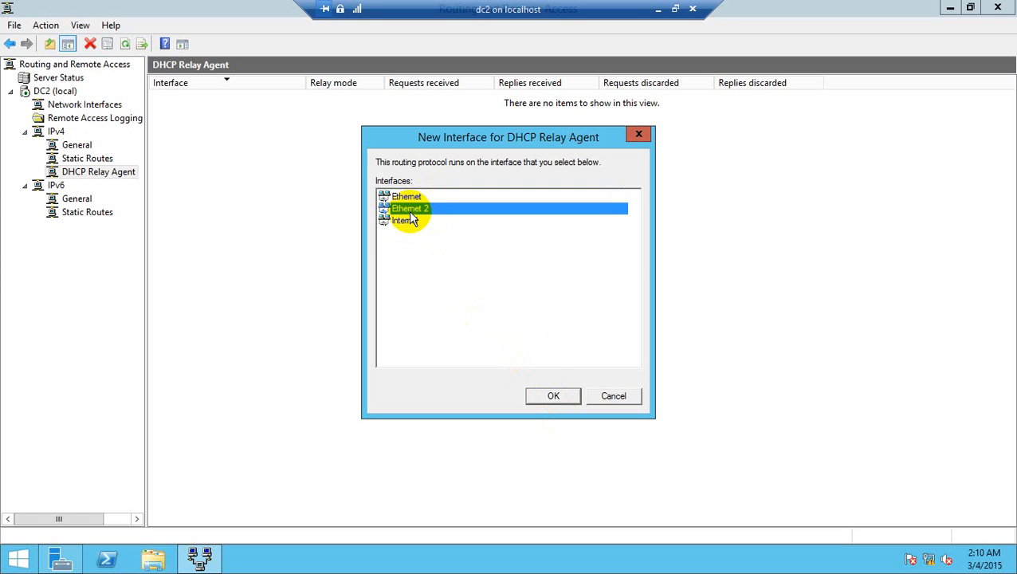
left_click(553, 396)
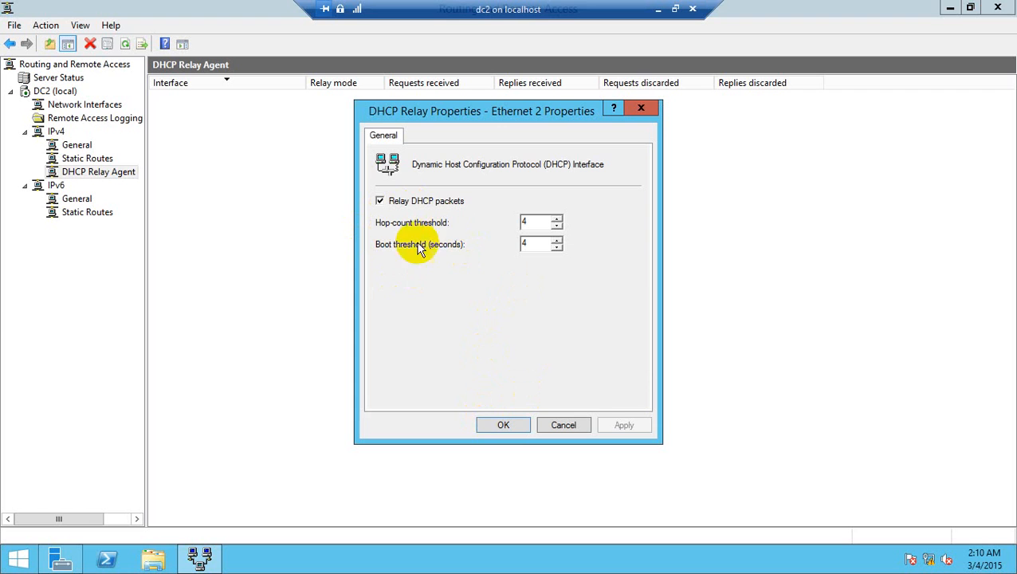
left_click(502, 423)
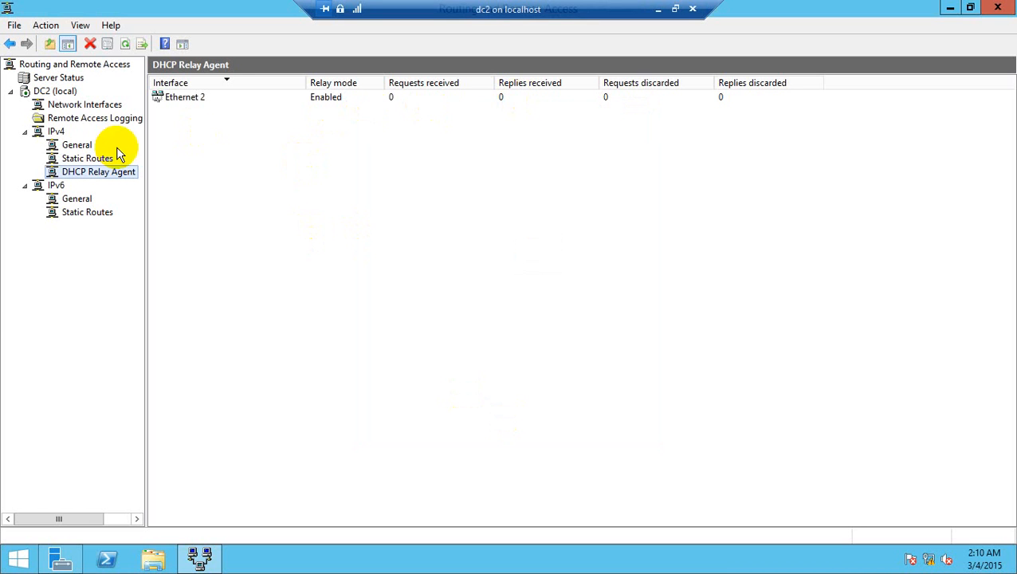
Step: Add 192.168.1.2 as the DHCP server address in the DHCP Relay Agent properties
right_click(75, 173)
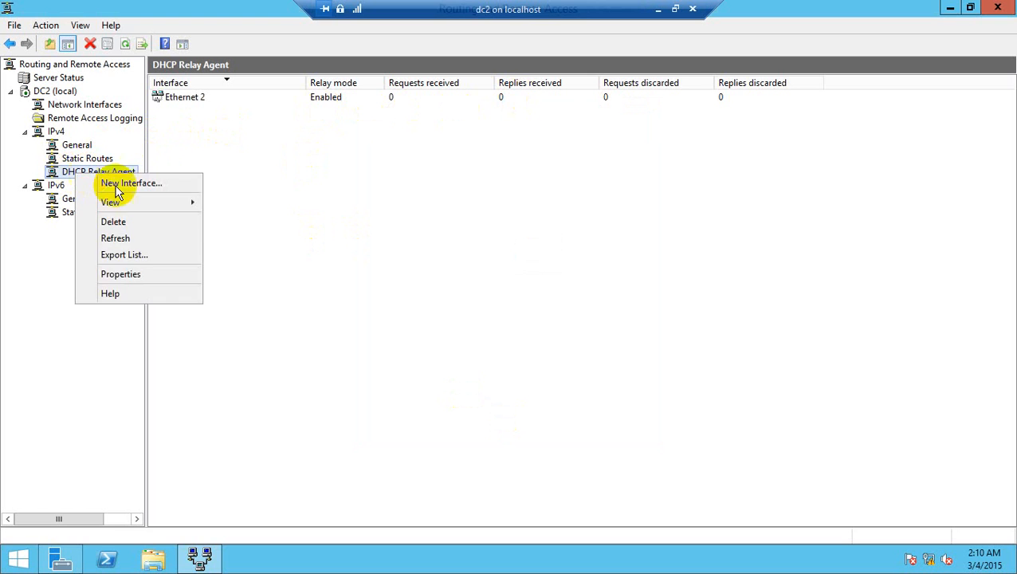
left_click(121, 275)
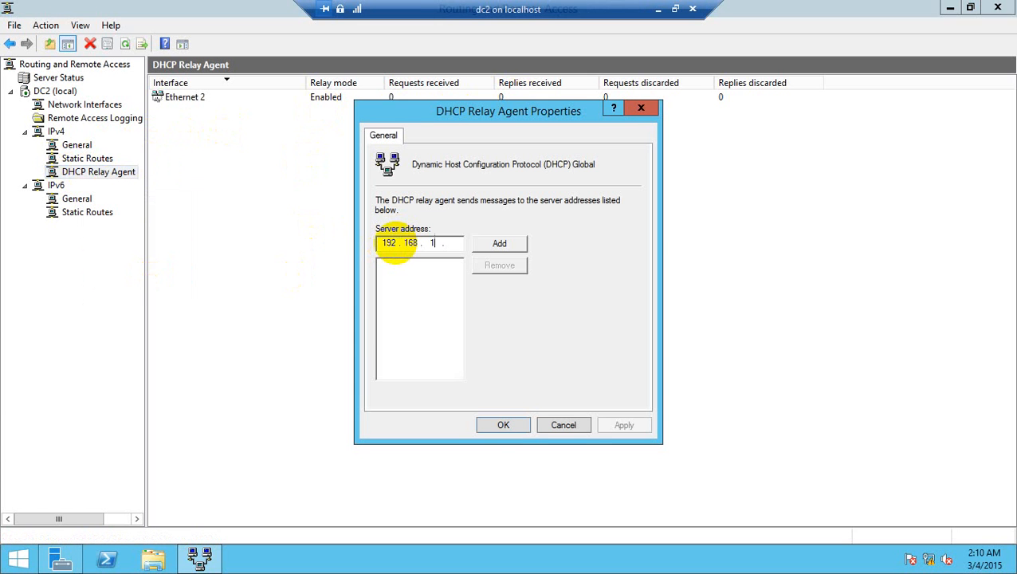
type("192.168.1.2")
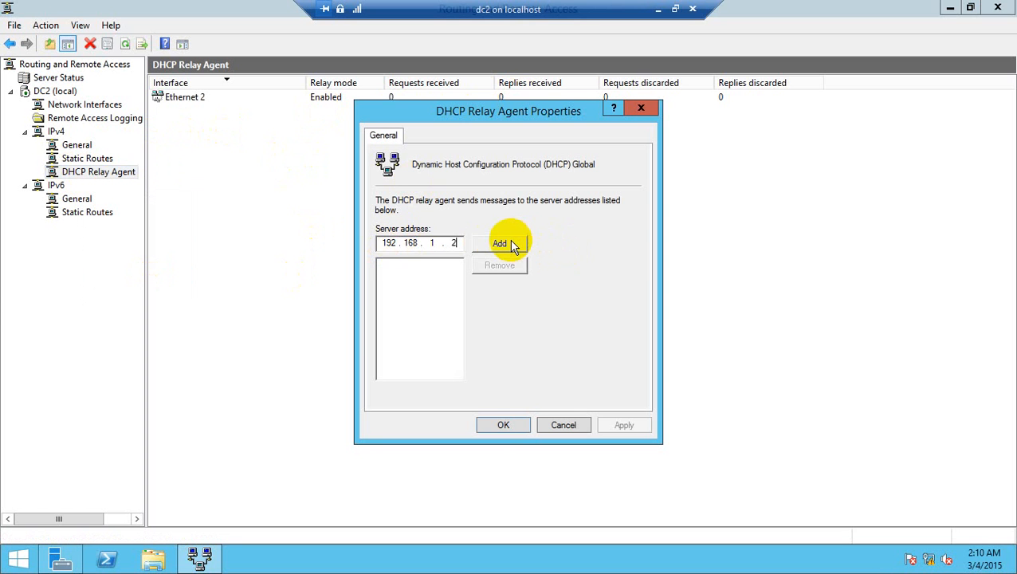
left_click(511, 245)
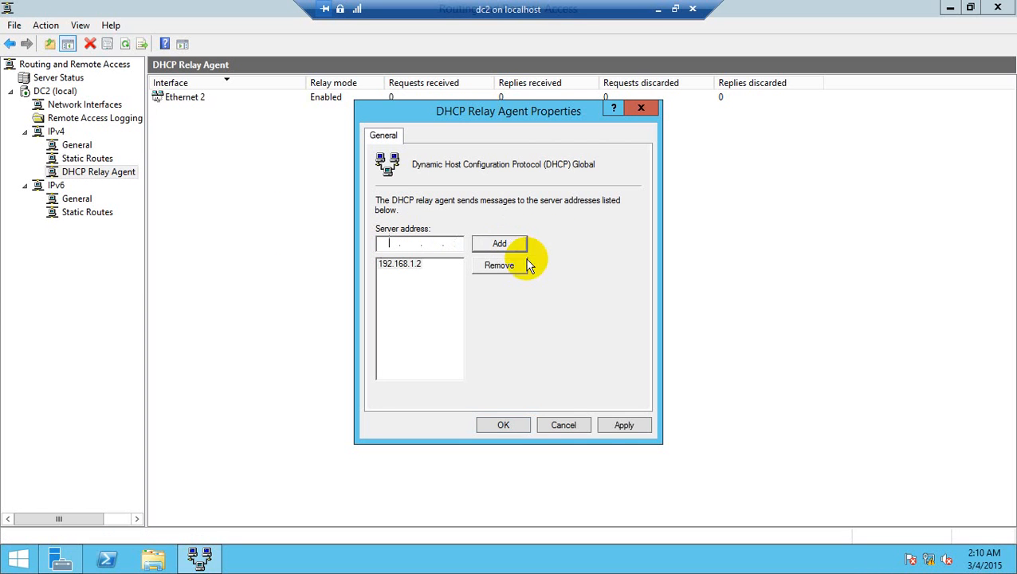
left_click(501, 422)
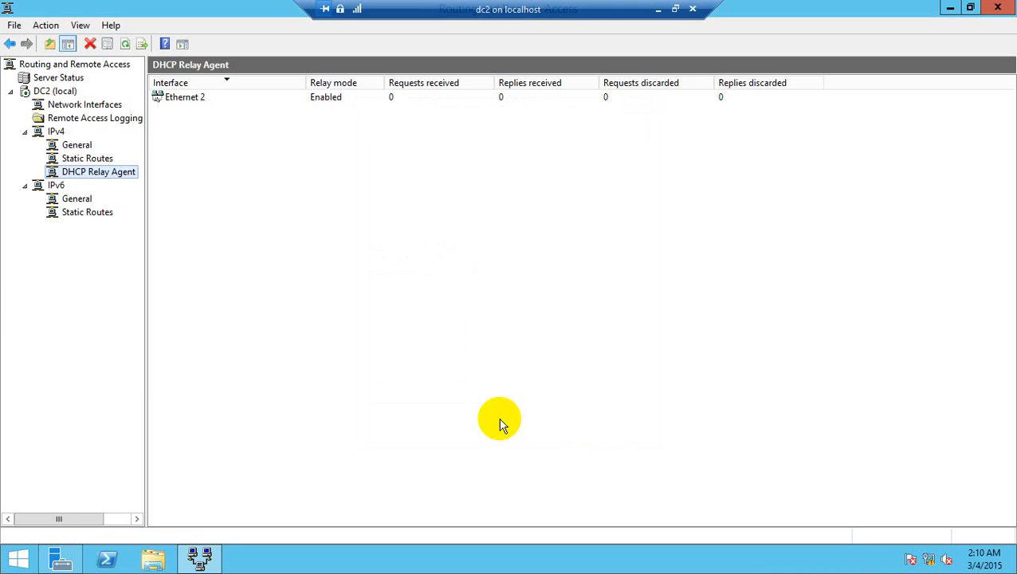
Step: Switch to Hyper-V Manager and check which virtual switches the network adapters of testwdscl1 and dc2 use
left_click(660, 10)
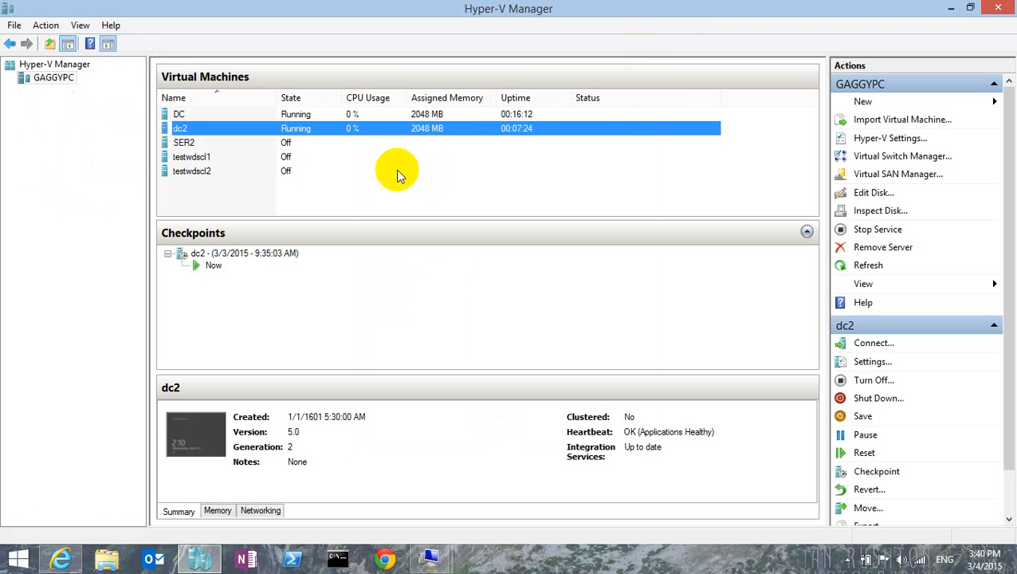
right_click(204, 162)
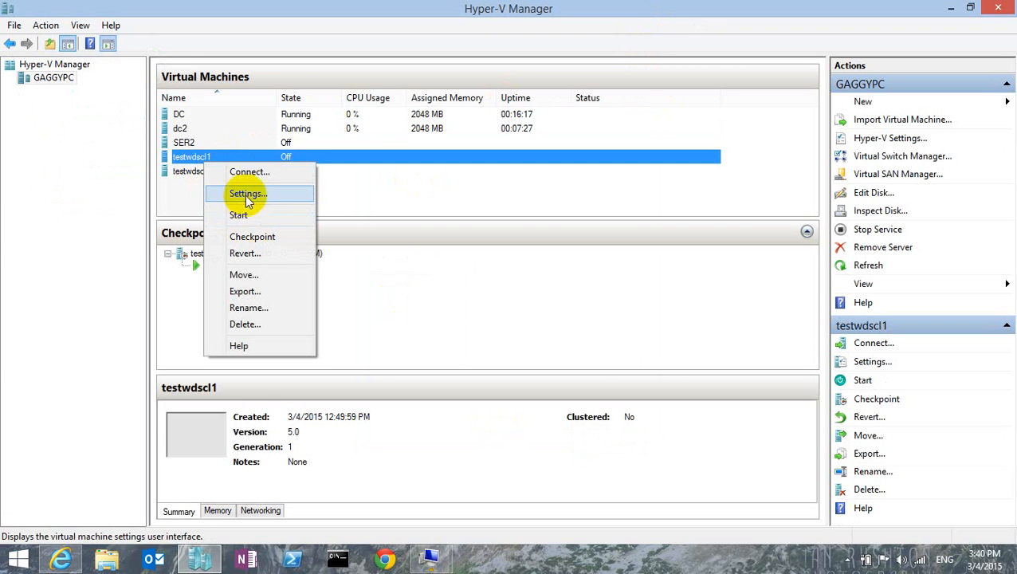
left_click(245, 194)
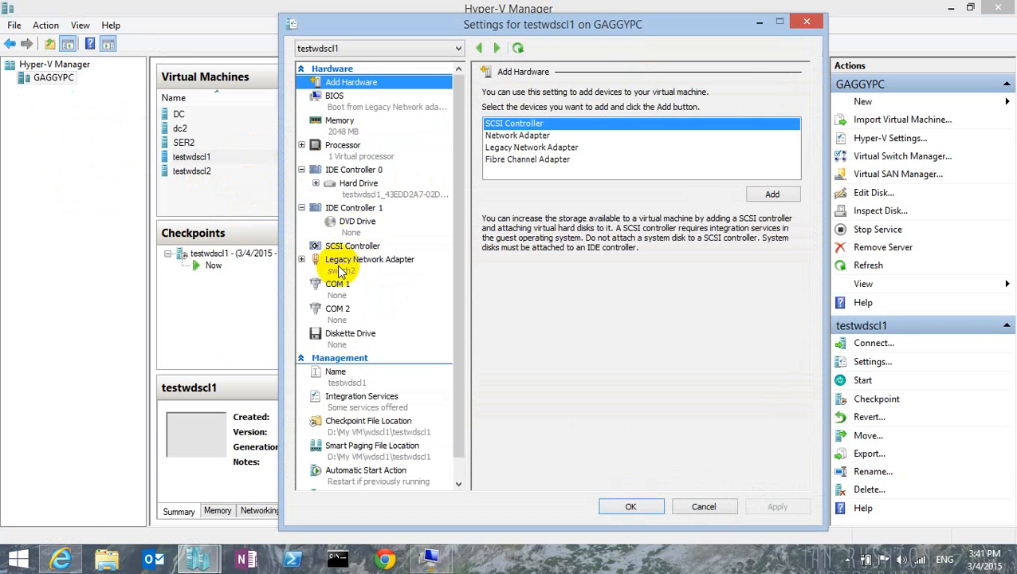
left_click(615, 510)
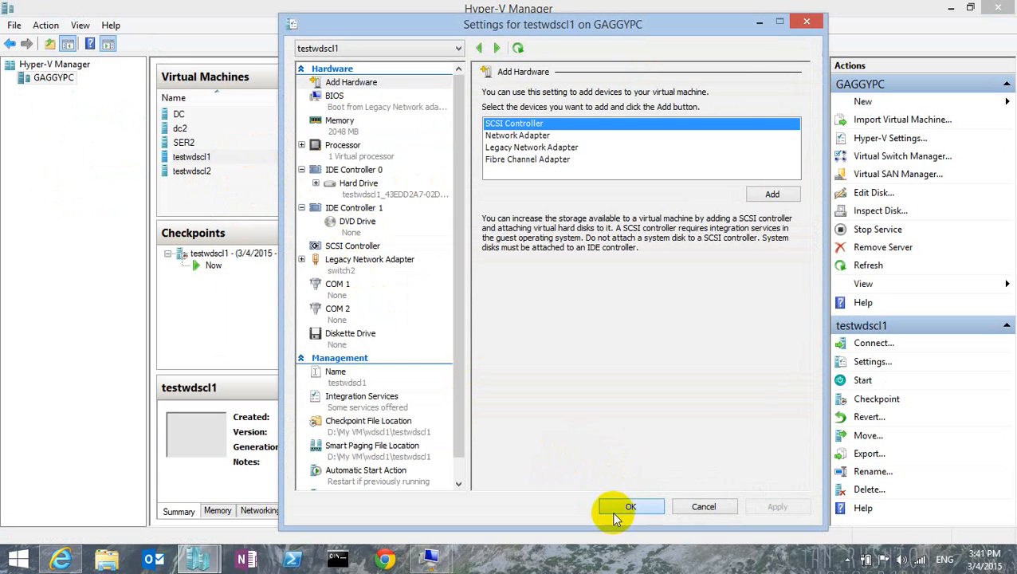
right_click(209, 129)
left_click(231, 165)
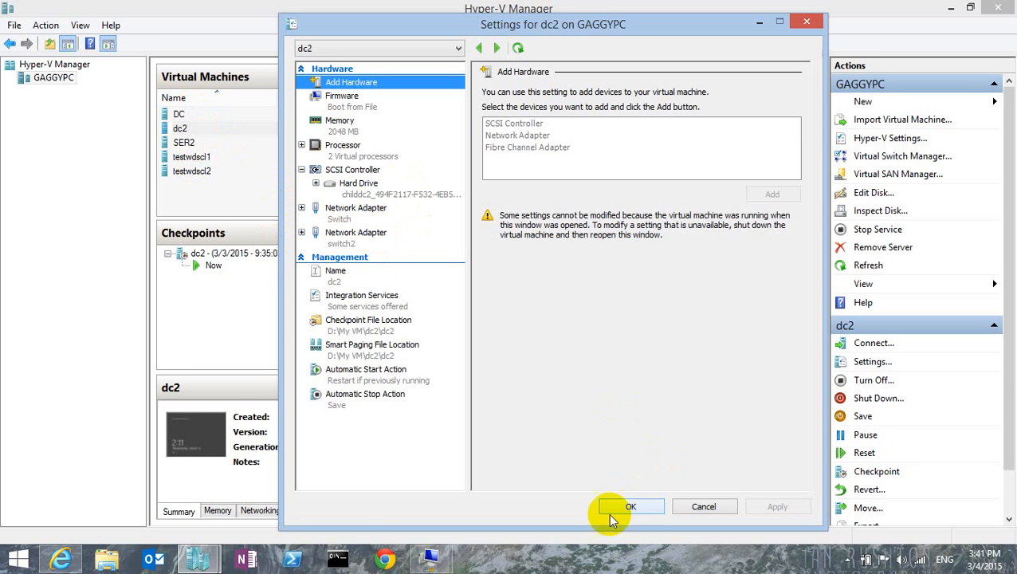
left_click(638, 508)
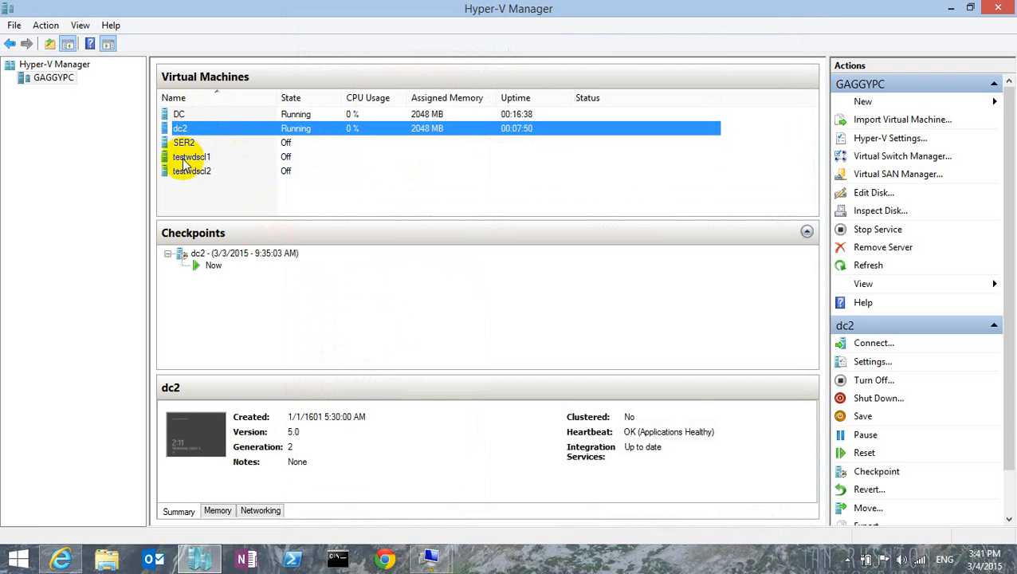
Step: Start the testwdscl1 virtual machine and open its connection window
right_click(184, 161)
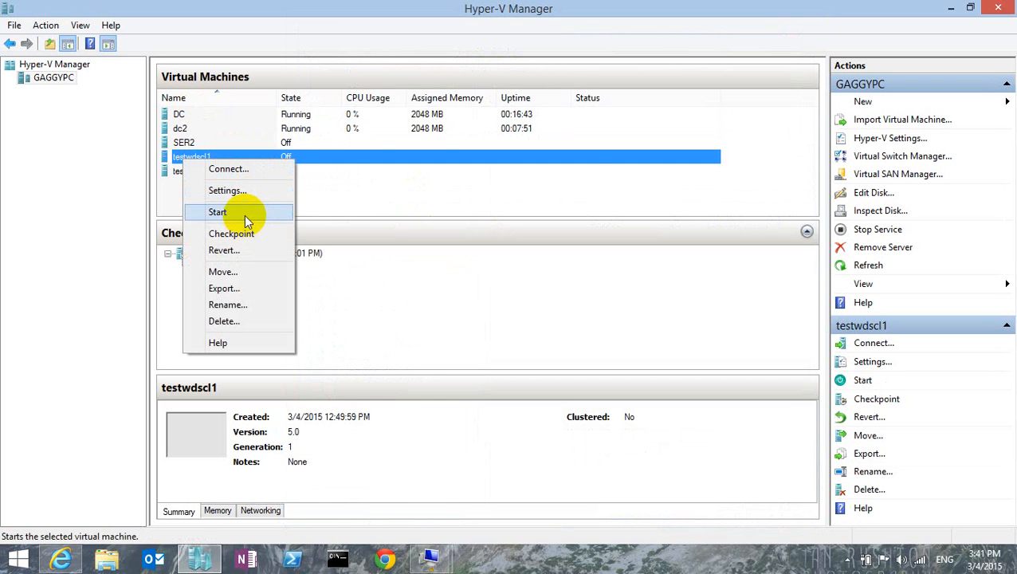
left_click(244, 214)
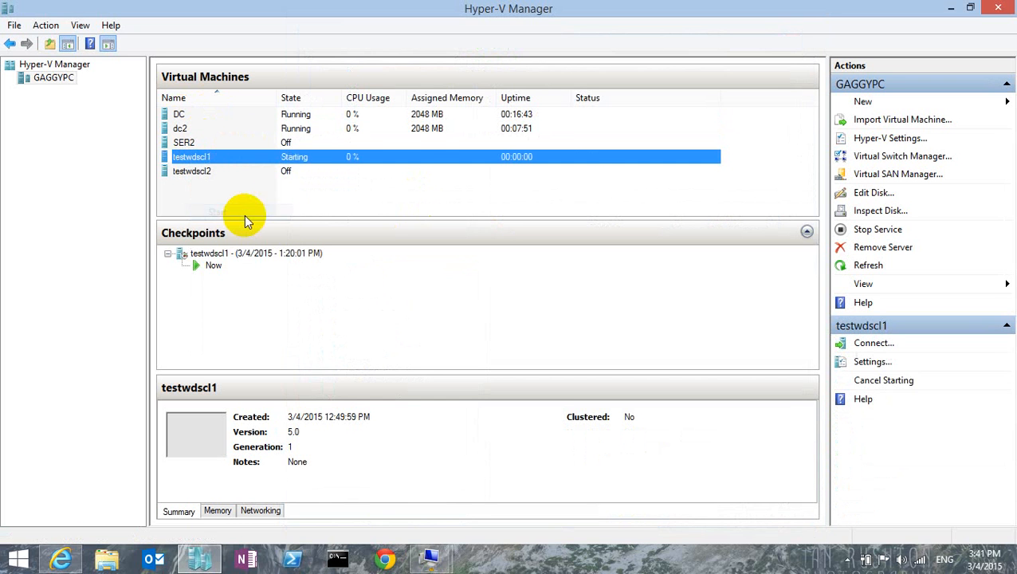
double_click(340, 159)
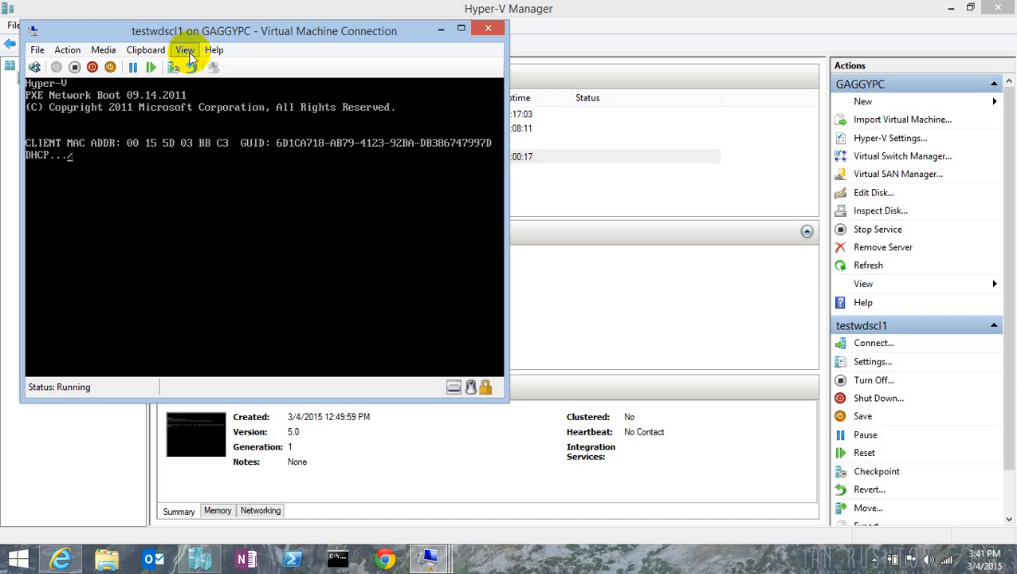
left_click(873, 564)
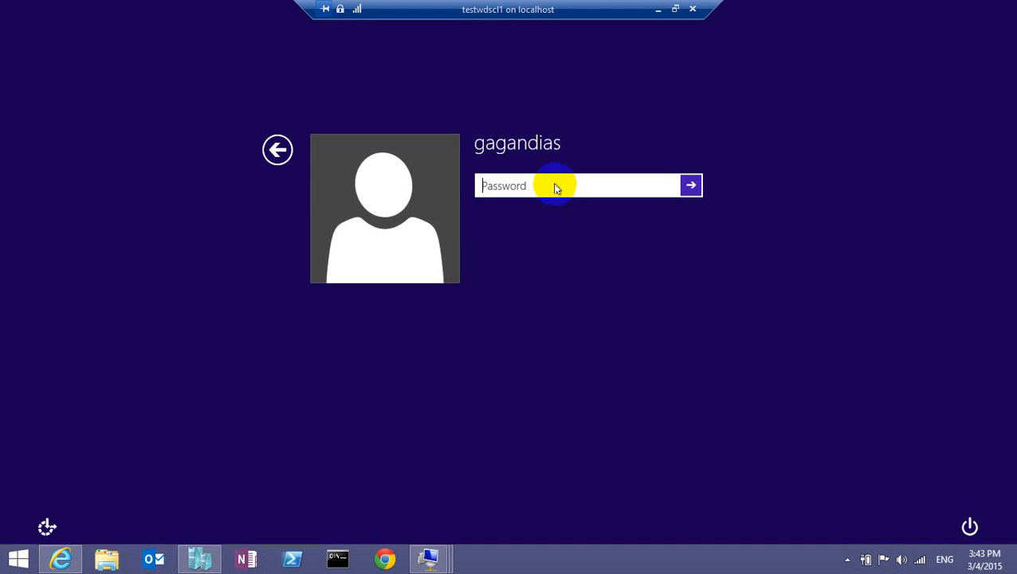
Step: Sign in to the testwdscl1 client with the account password
left_click(557, 186)
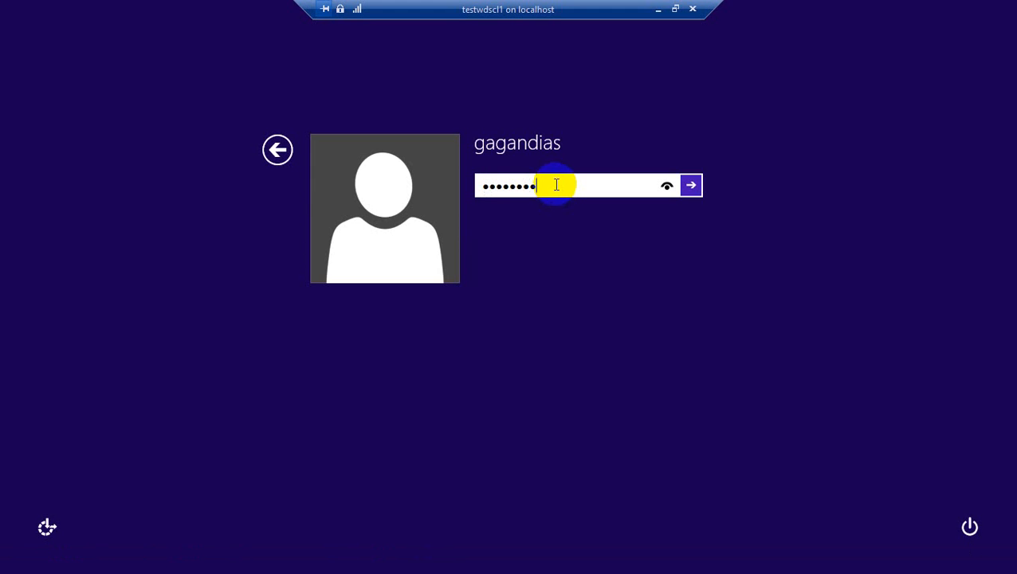
key("Return")
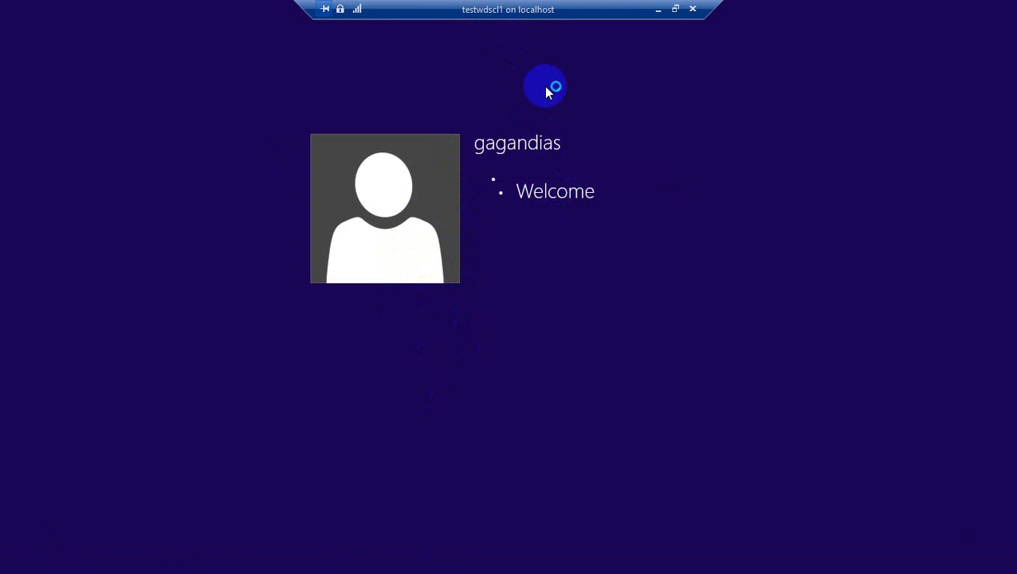
Step: Switch to the dc2 virtual machine and check the DHCP Relay Agent's request and reply counters for Ethernet 2
left_click(659, 11)
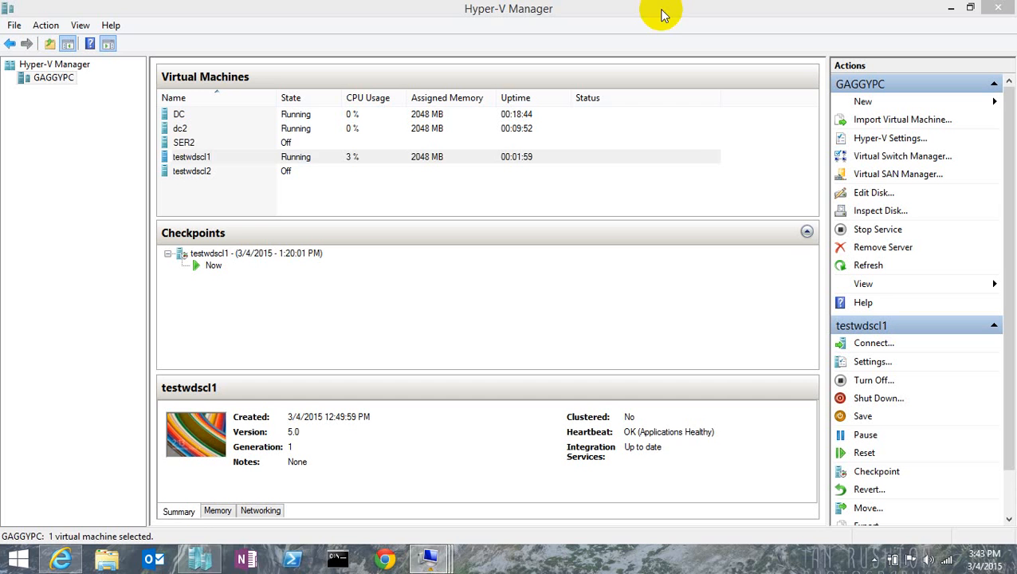
double_click(383, 130)
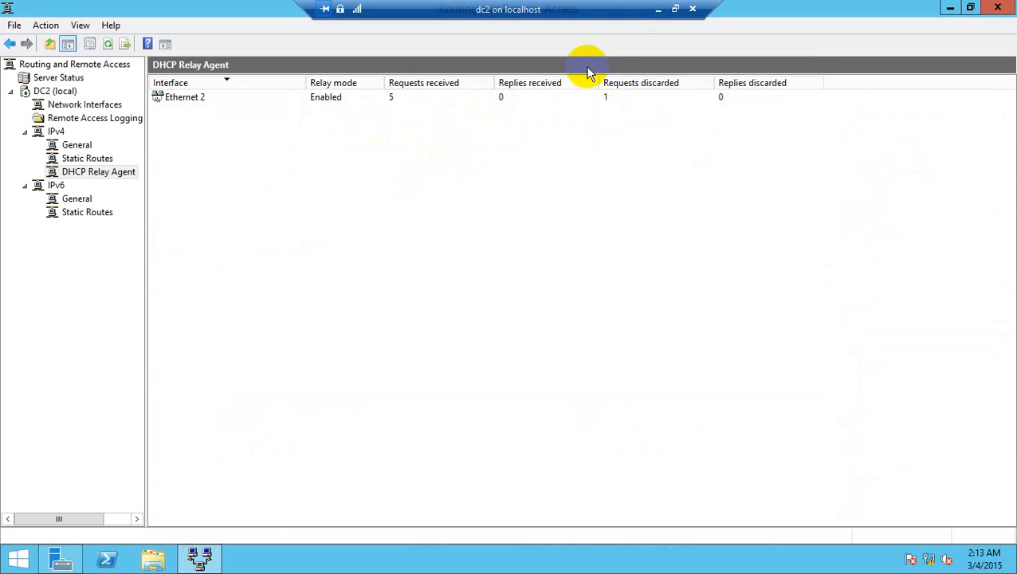
left_click(659, 9)
Step: Return to the testwdscl1 virtual machine, go to its desktop and open a Command Prompt with cmd
double_click(336, 159)
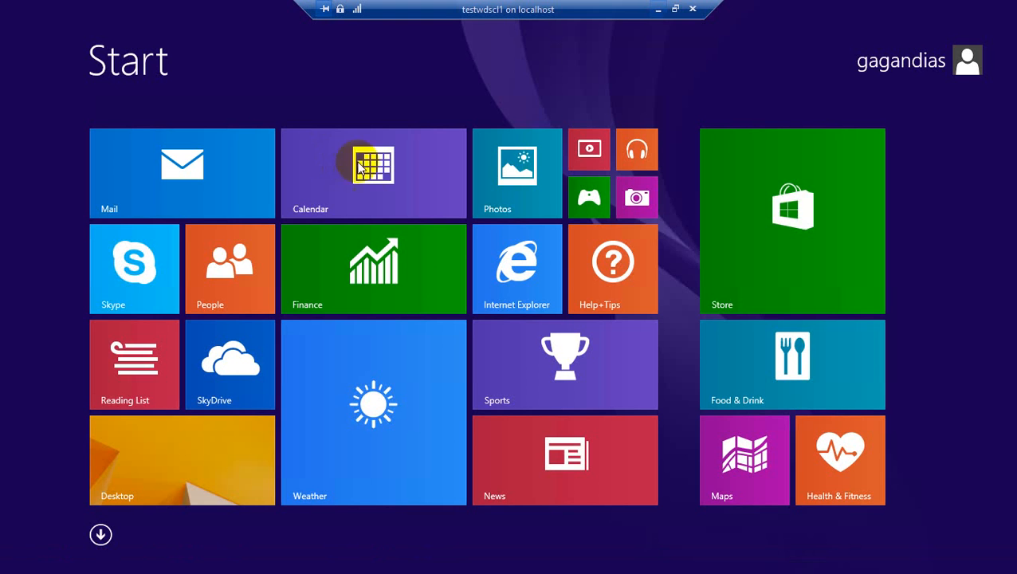
left_click(227, 453)
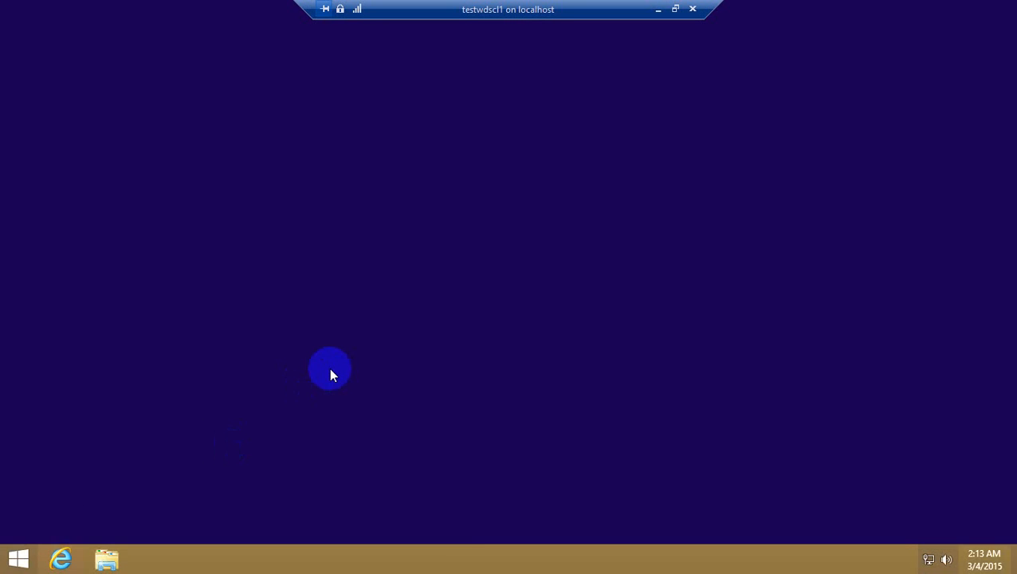
key("super+r")
type("c")
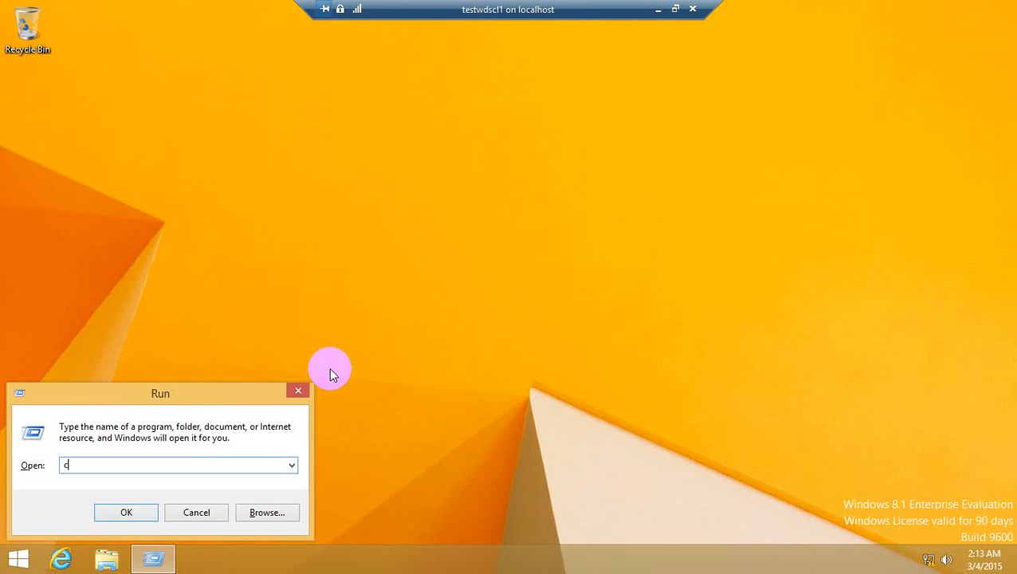
type("md")
key("Return")
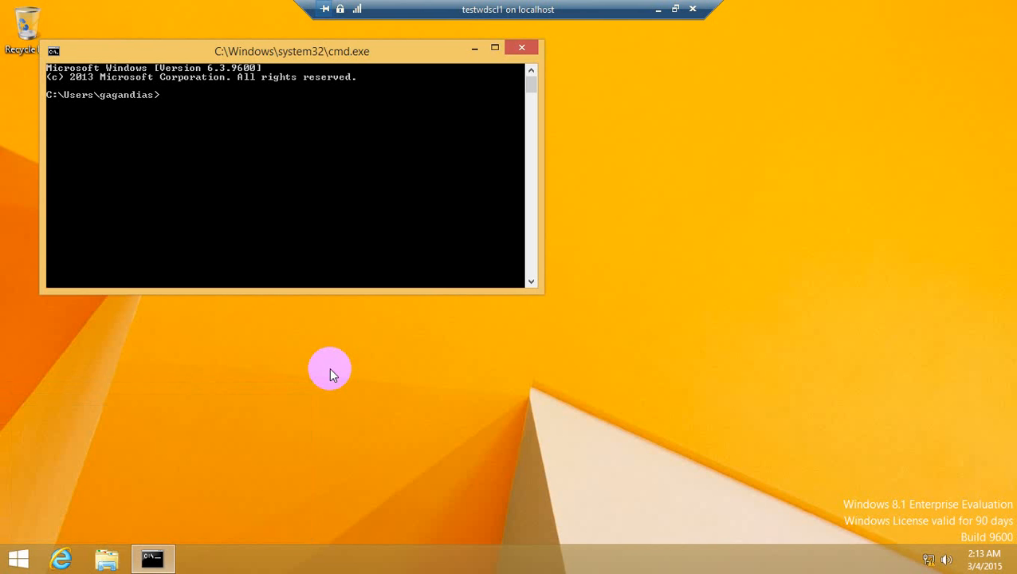
Step: Run ipconfig on the client to view its address, and request a new DHCP lease with ipconfig /renew
type("ipconfig")
key("Return")
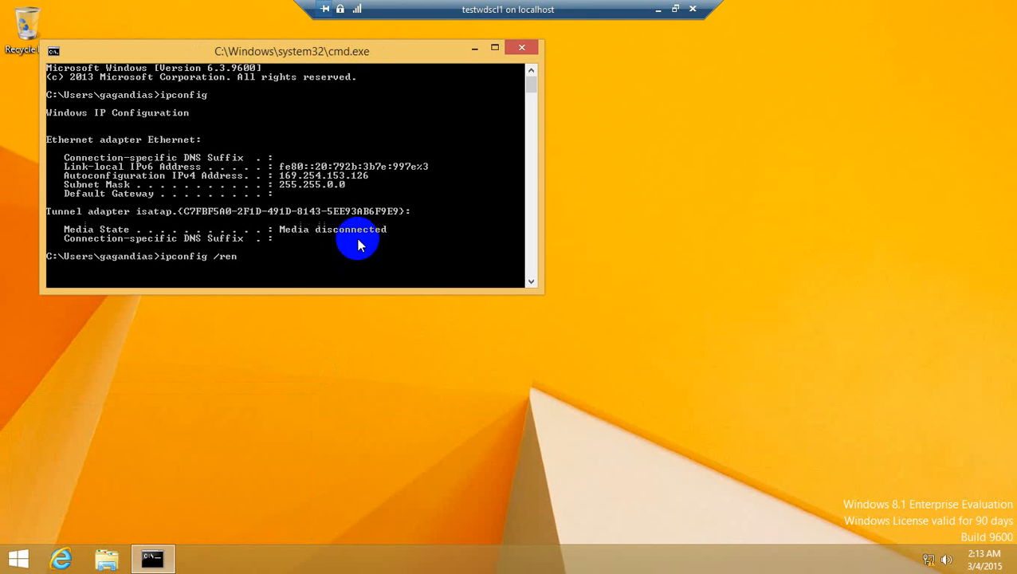
type("ipconfig /renew")
key("Return")
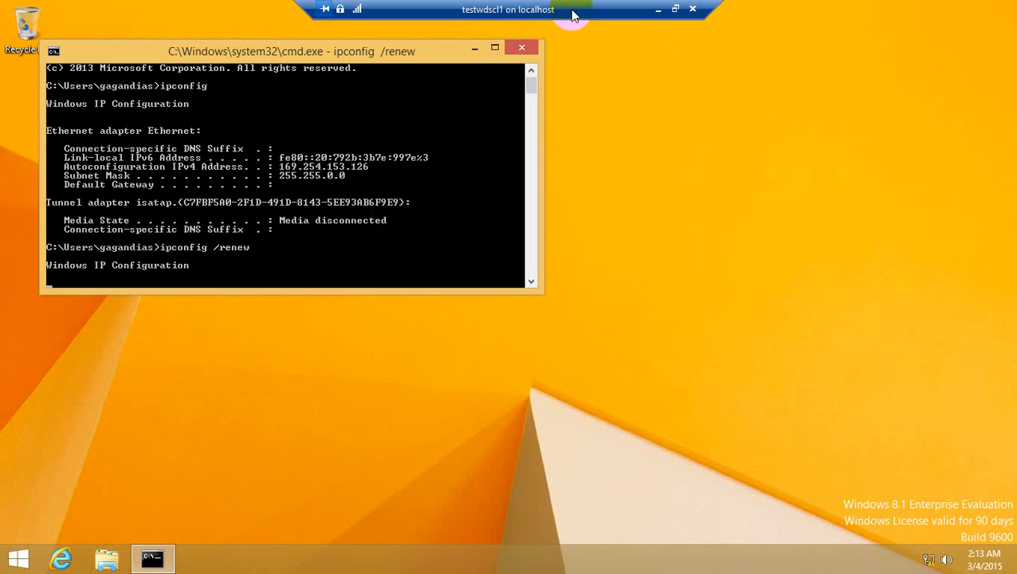
Step: Switch to the dc2 virtual machine and refresh the DHCP Relay Agent's counters
left_click(659, 12)
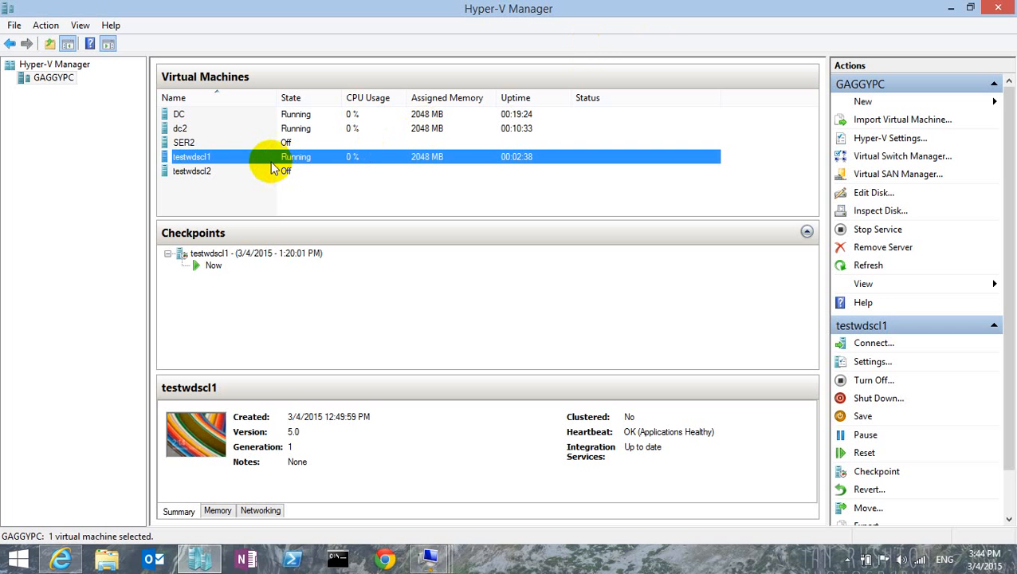
double_click(282, 129)
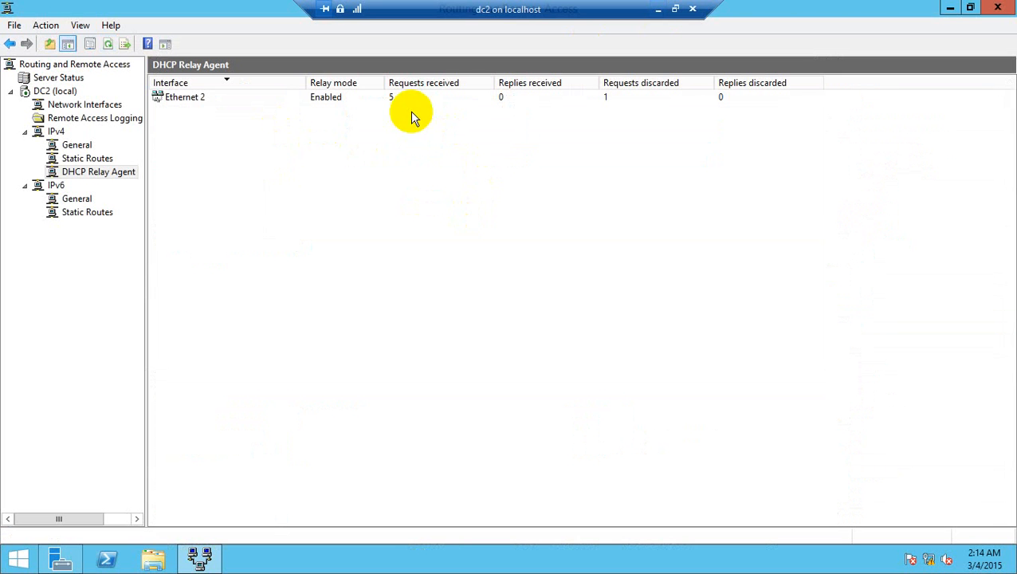
right_click(112, 177)
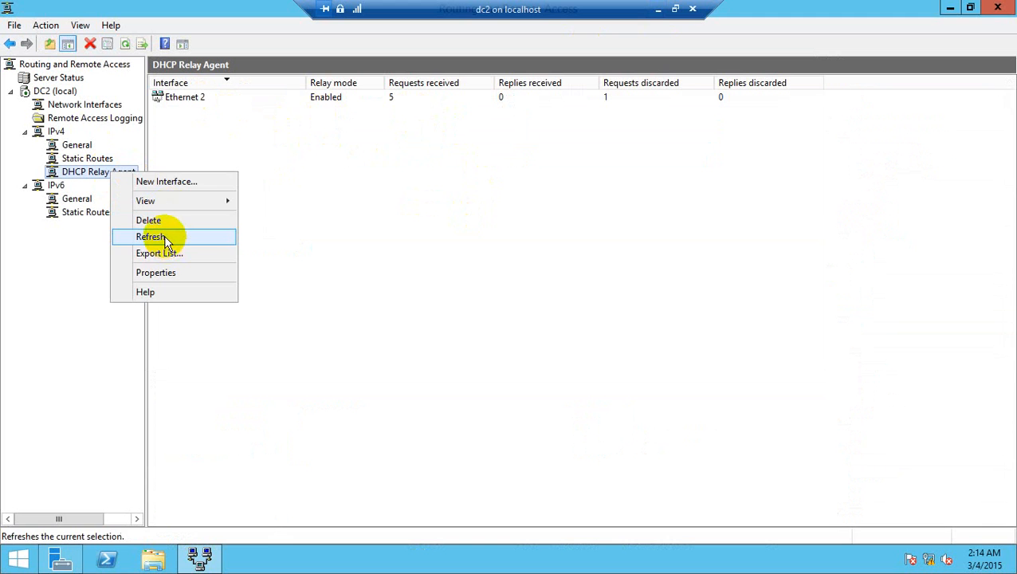
left_click(164, 233)
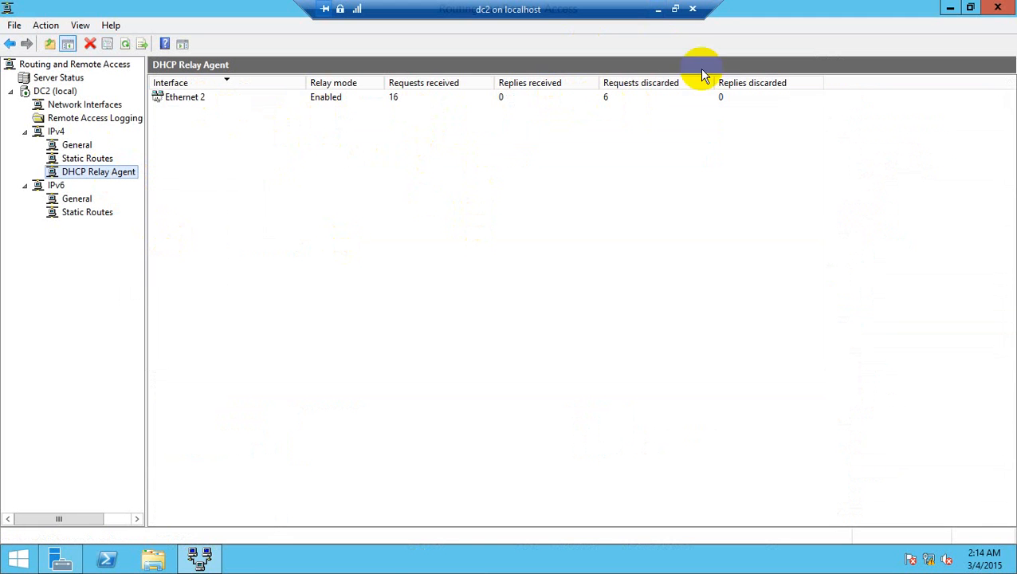
Step: Return to the testwdscl1 virtual machine and check the progress of the lease renewal
left_click(657, 9)
left_click(460, 158)
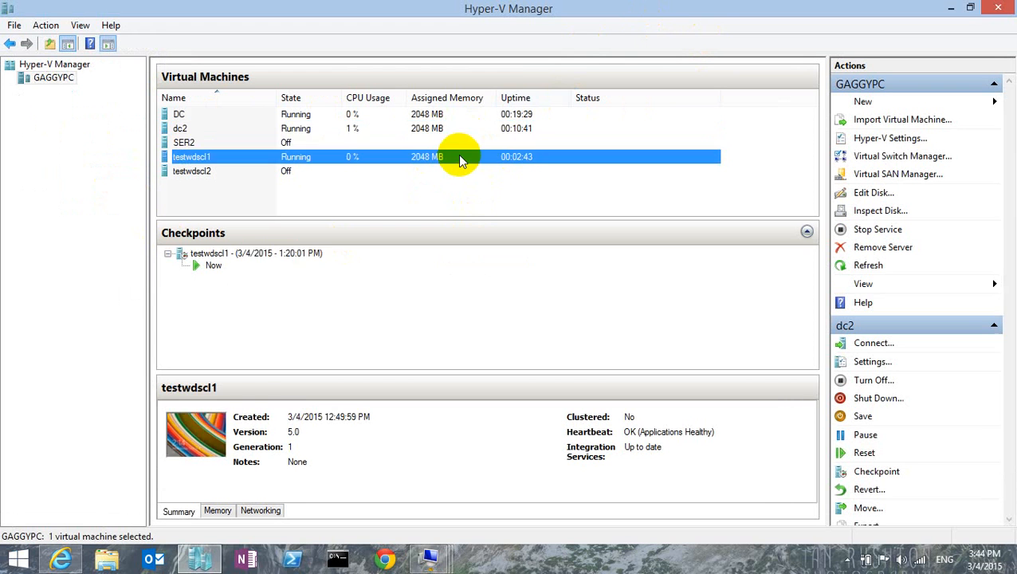
double_click(460, 158)
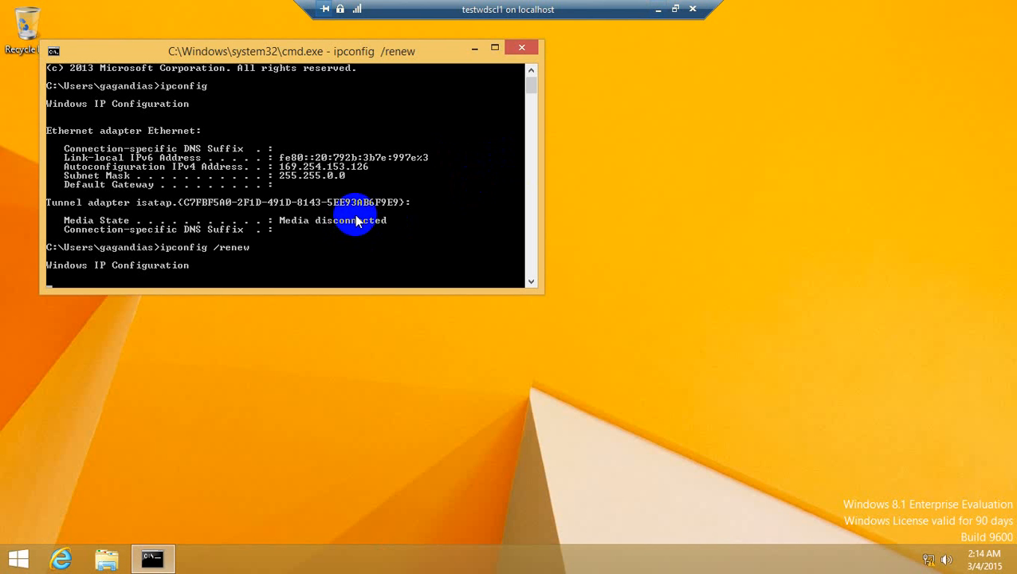
Step: Switch to the dc2 virtual machine and remove the Ethernet 2 interface from the DHCP Relay Agent, confirming the removal
left_click(659, 12)
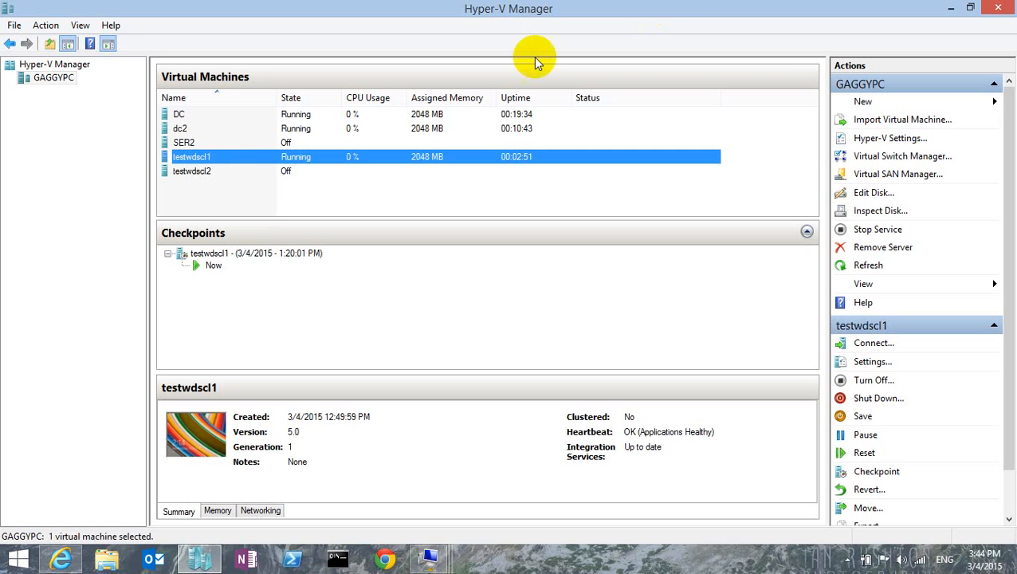
double_click(277, 132)
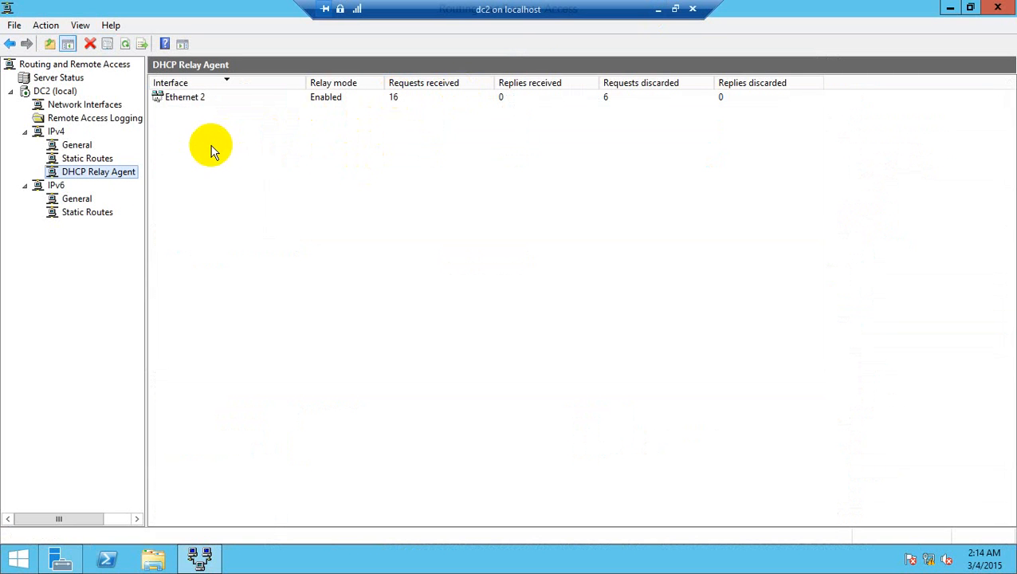
right_click(114, 178)
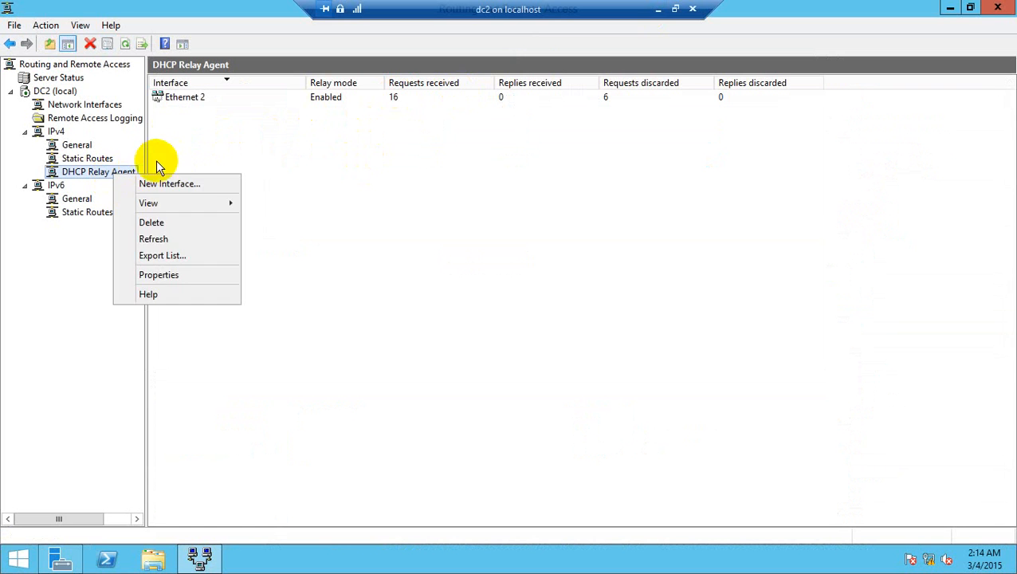
right_click(195, 99)
left_click(234, 106)
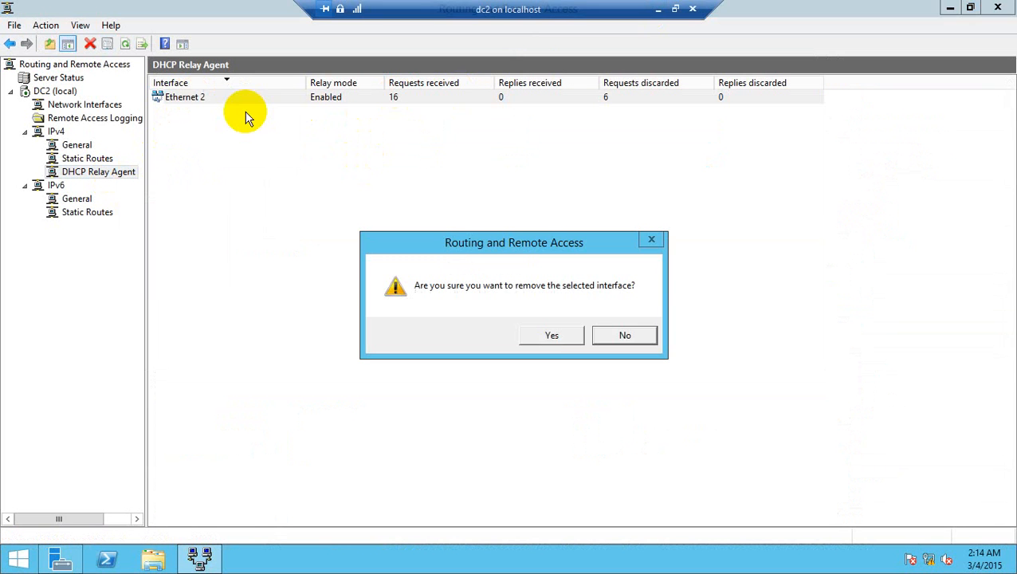
left_click(550, 338)
Step: Add Ethernet as a DHCP Relay Agent interface, keeping Relay DHCP packets enabled and both thresholds at 4
right_click(118, 174)
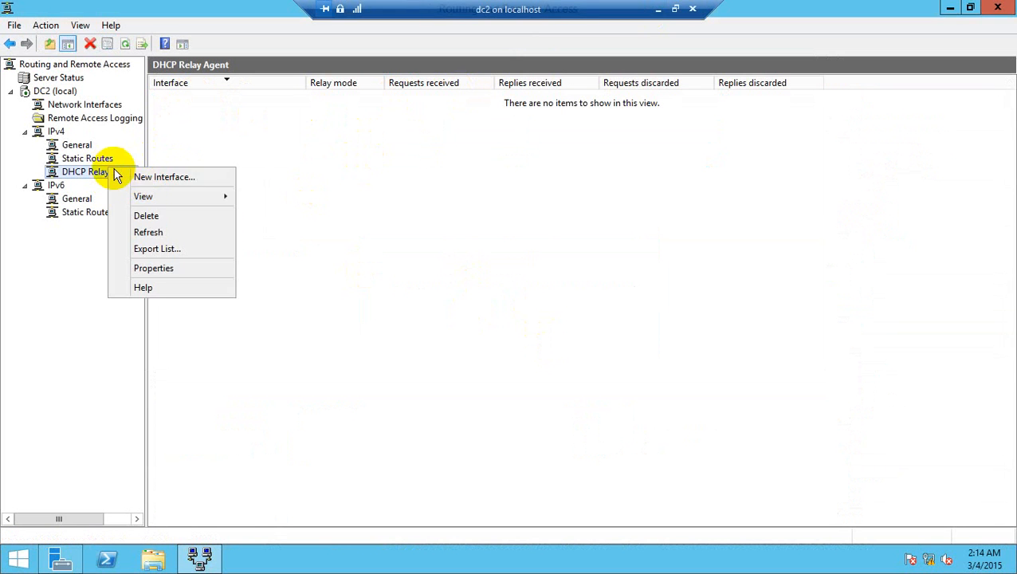
left_click(155, 176)
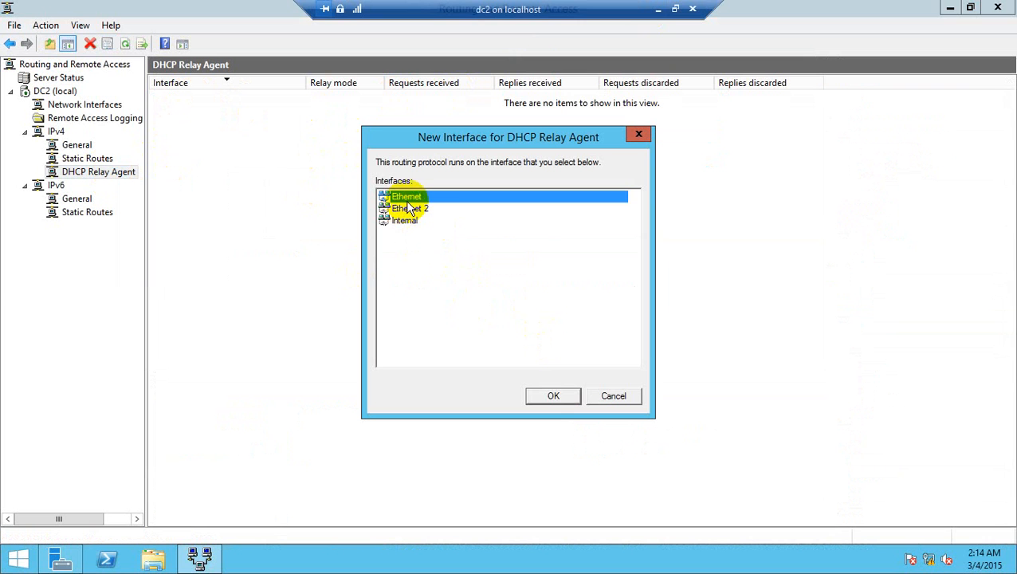
left_click(555, 398)
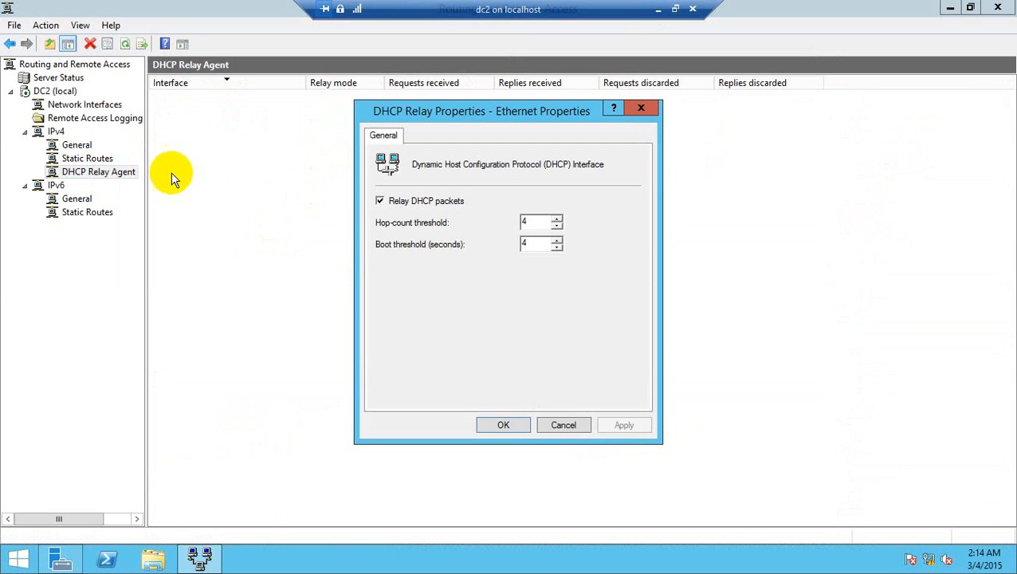
left_click(506, 424)
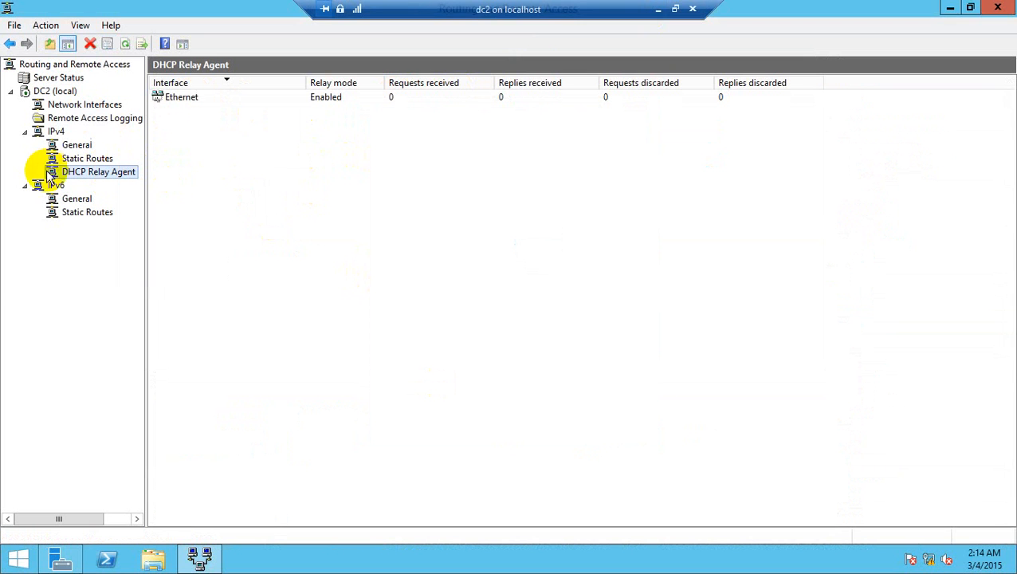
Step: Refresh the DHCP Relay Agent's counters for Ethernet and check the server address in the agent's properties
right_click(85, 181)
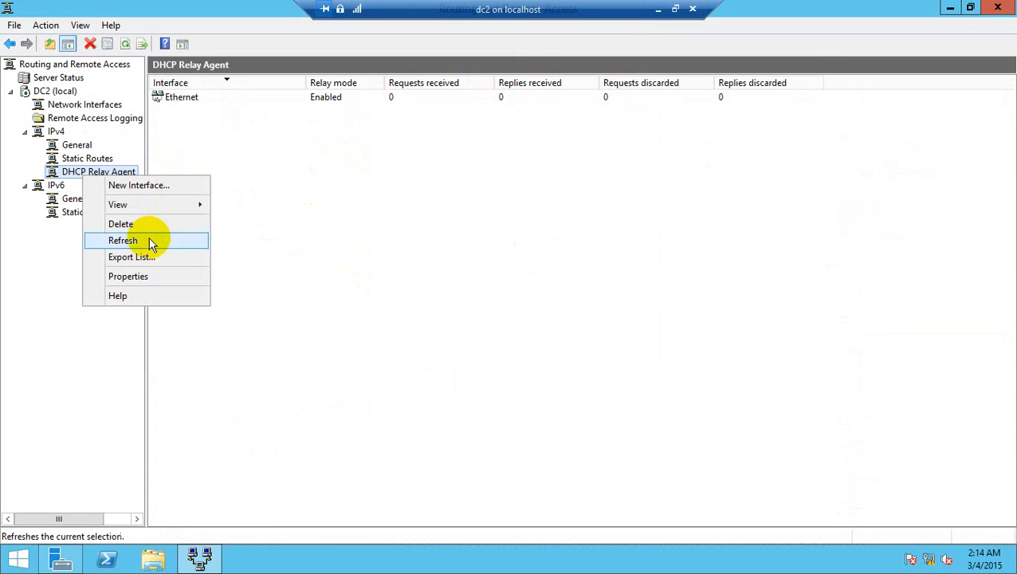
left_click(151, 241)
right_click(112, 175)
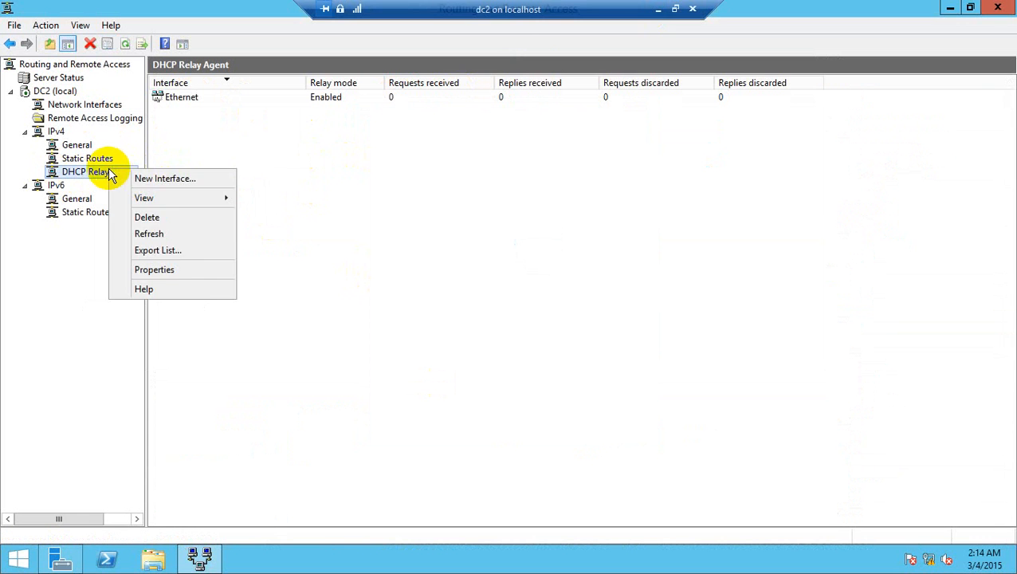
left_click(170, 271)
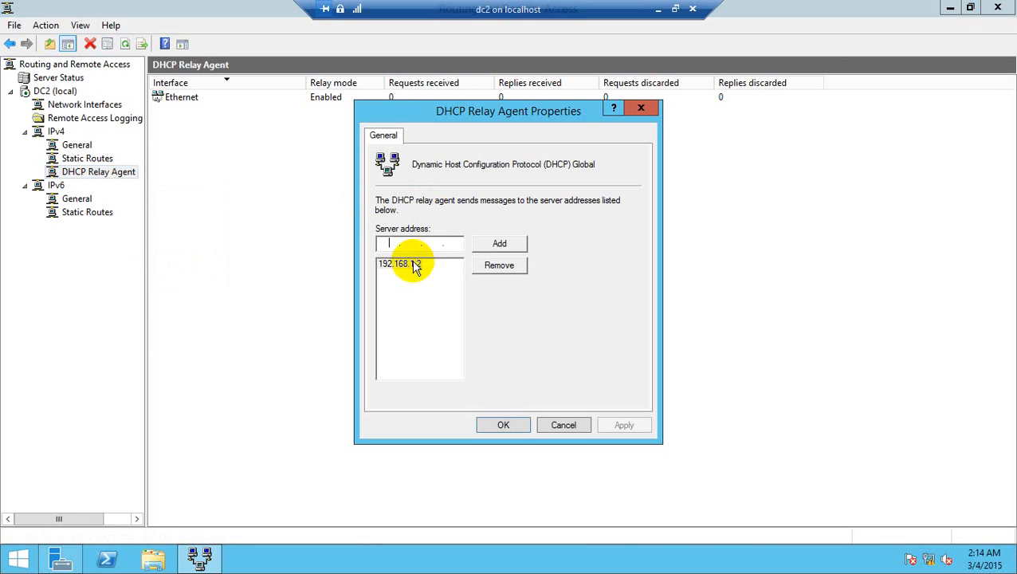
left_click(503, 429)
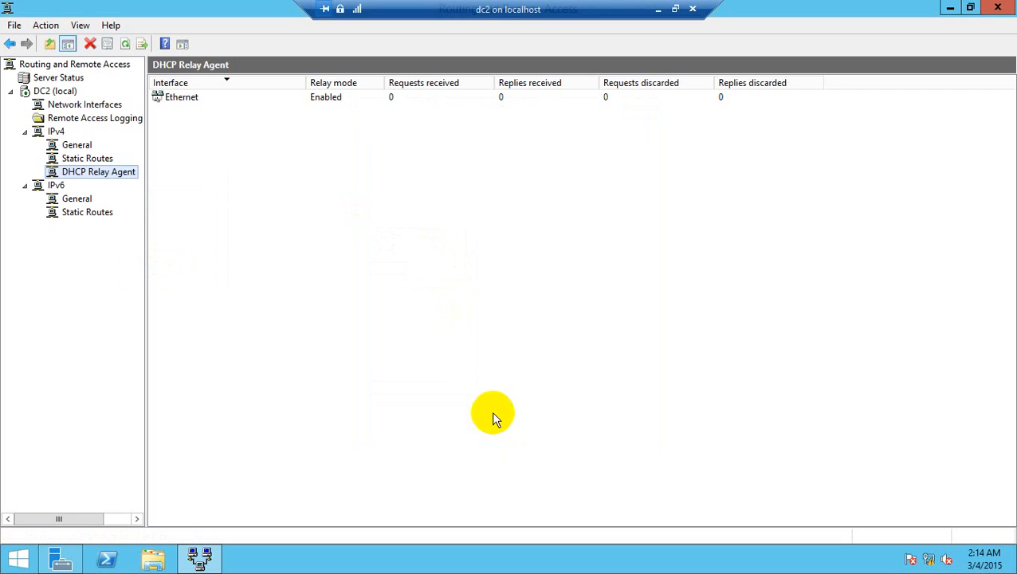
right_click(136, 177)
left_click(171, 235)
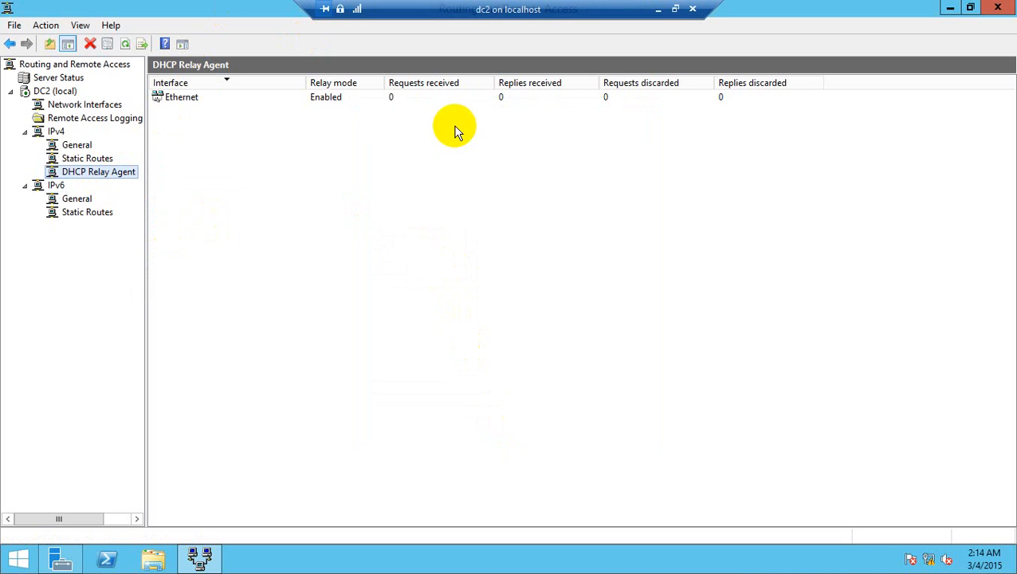
Step: Go back to testwdscl1 to see whether ipconfig /renew has completed, and leave its connection window
left_click(658, 9)
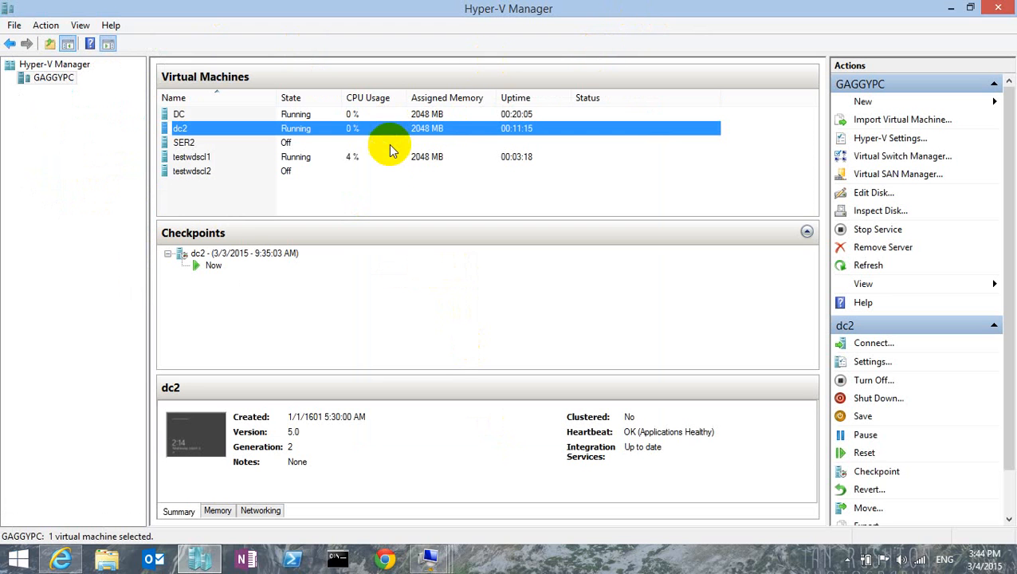
double_click(380, 157)
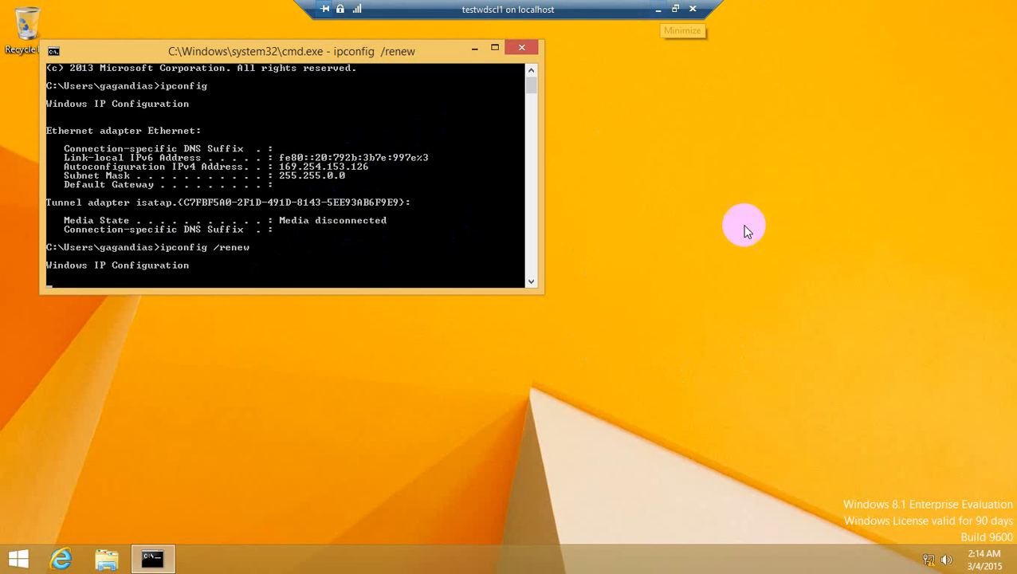
left_click(657, 9)
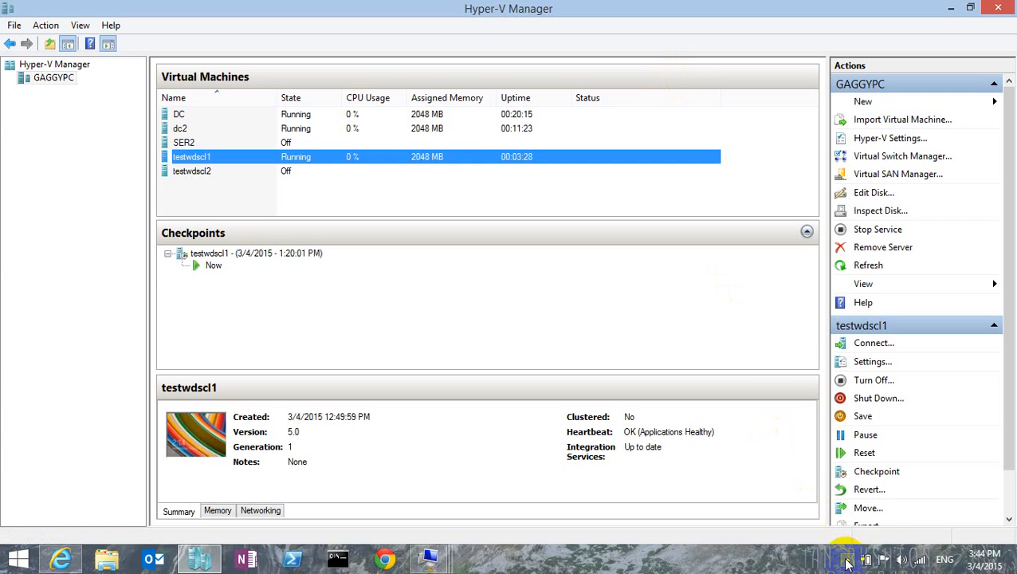
left_click(847, 560)
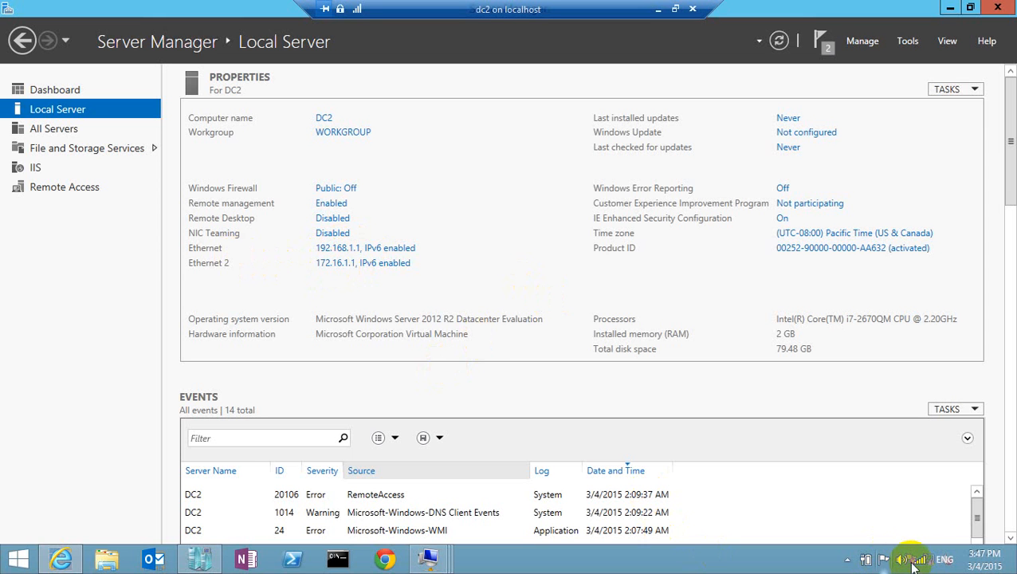
Step: Open the Network and Sharing Center on dc2 and review the Ethernet connection's IPv4 settings without changing them
left_click(1011, 201)
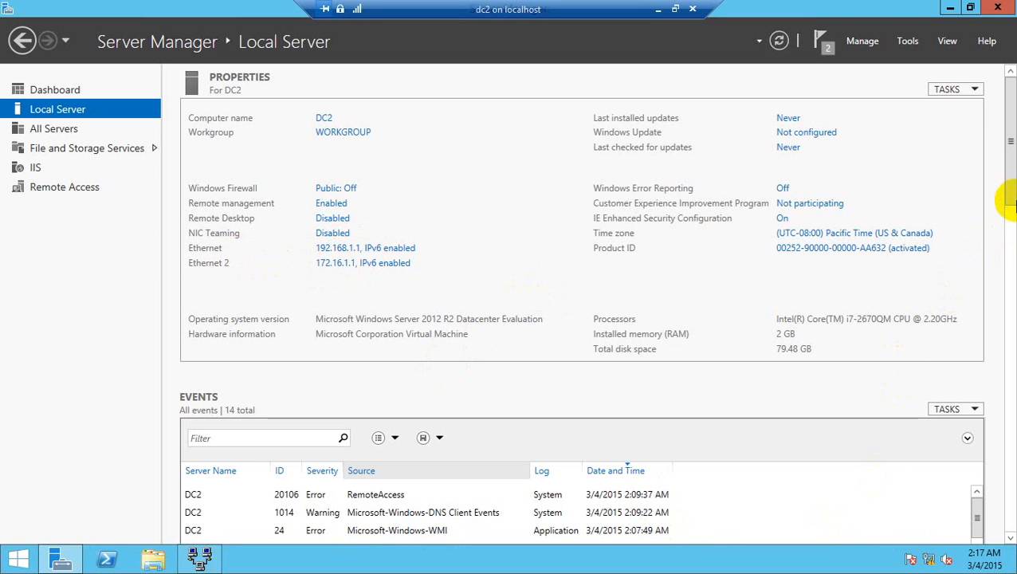
right_click(934, 561)
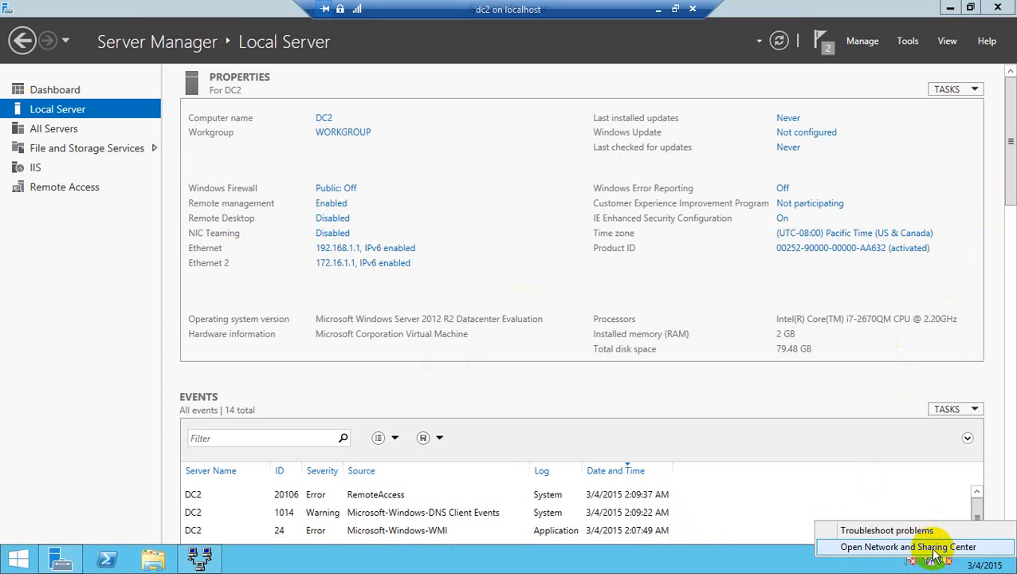
left_click(933, 548)
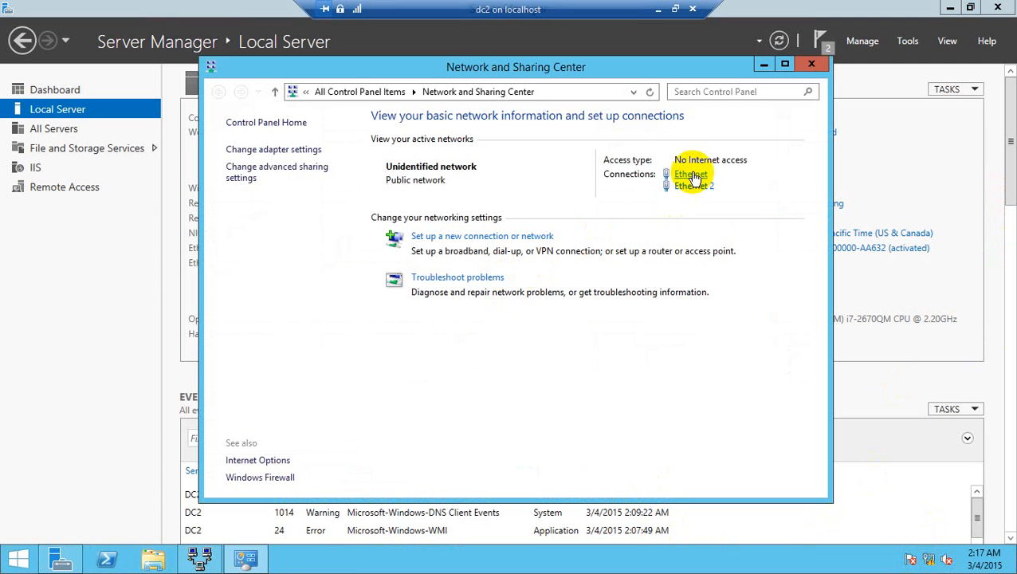
left_click(692, 175)
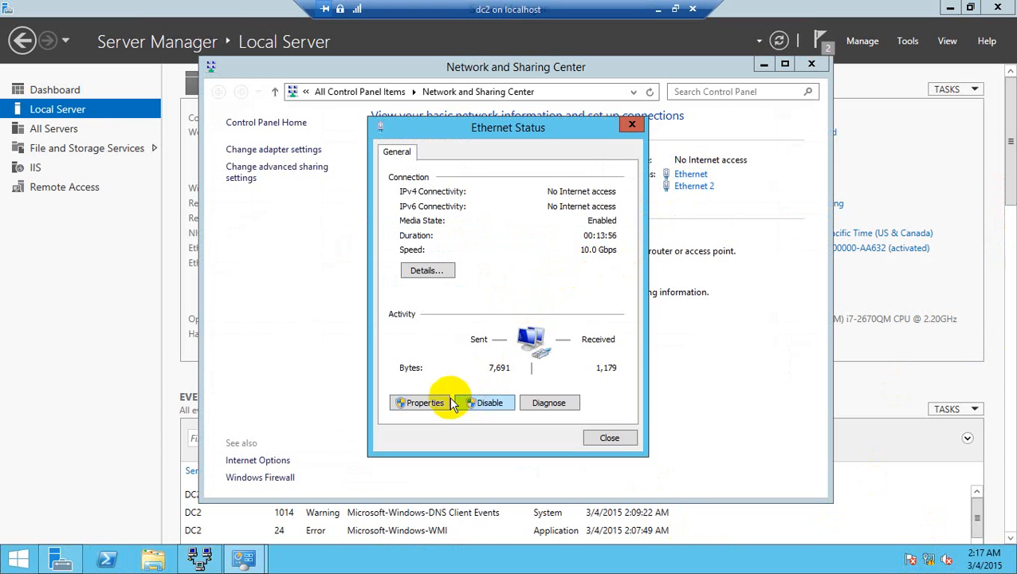
left_click(425, 403)
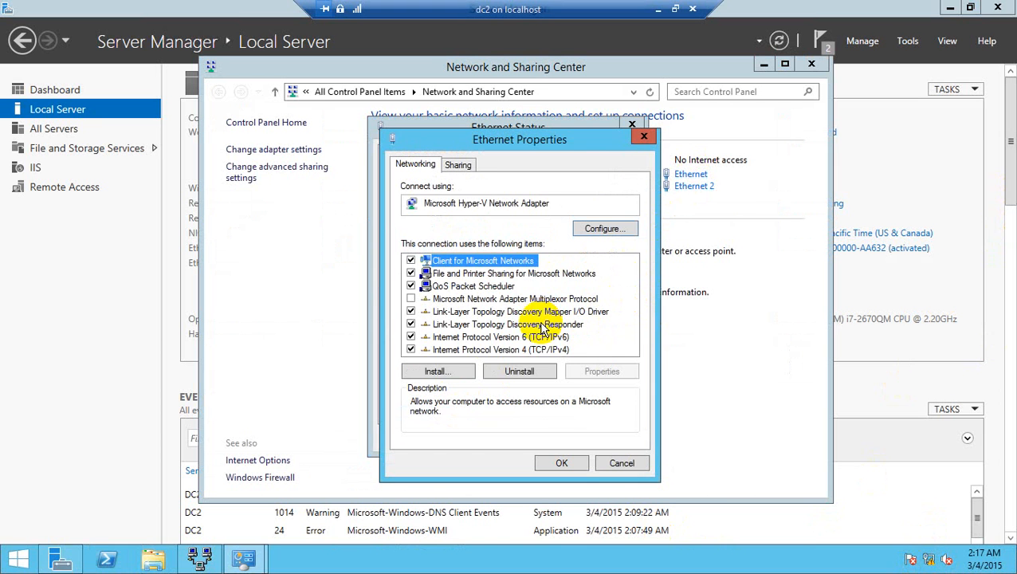
double_click(537, 352)
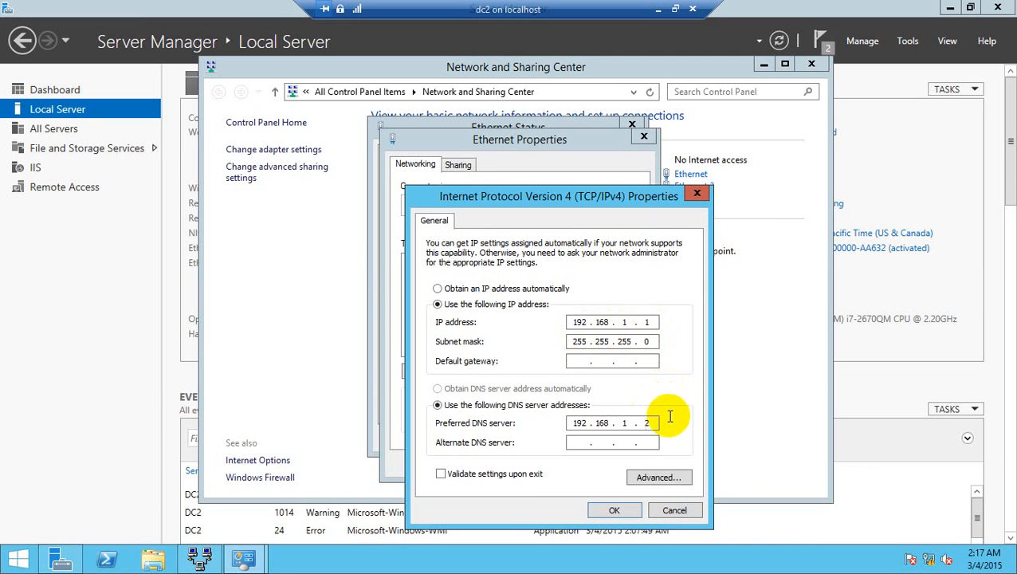
left_click(680, 512)
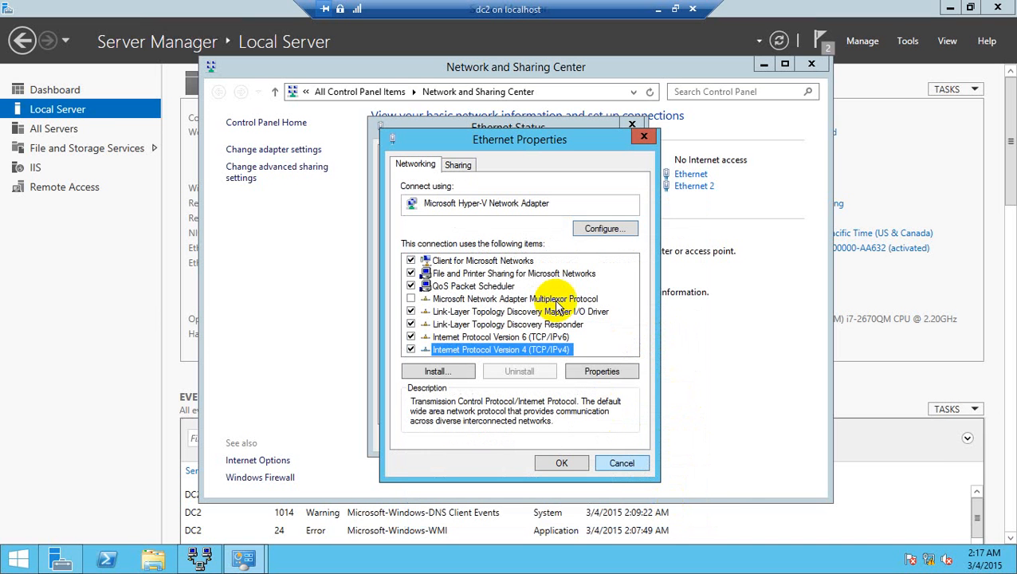
left_click(547, 340)
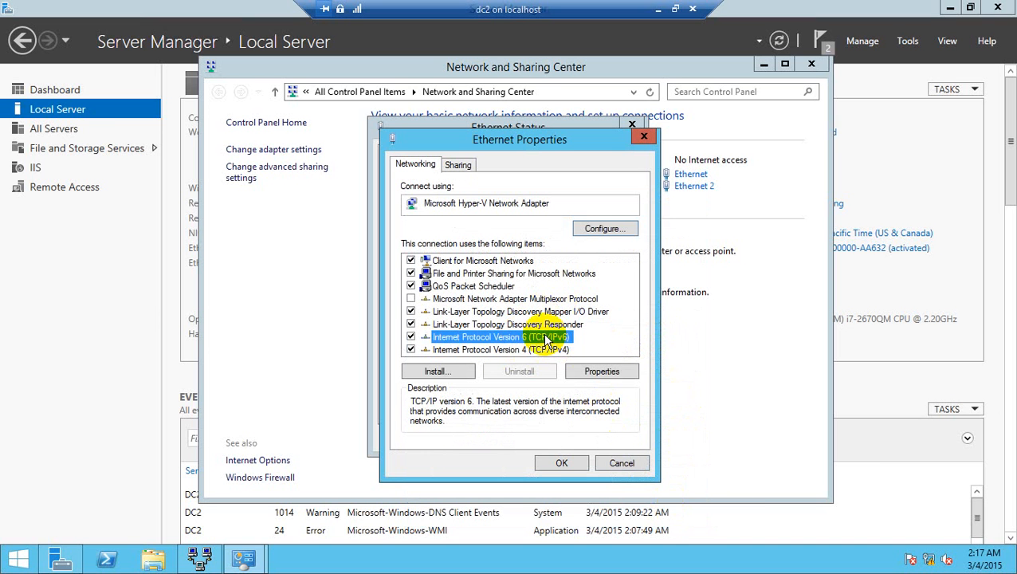
left_click(619, 463)
left_click(608, 439)
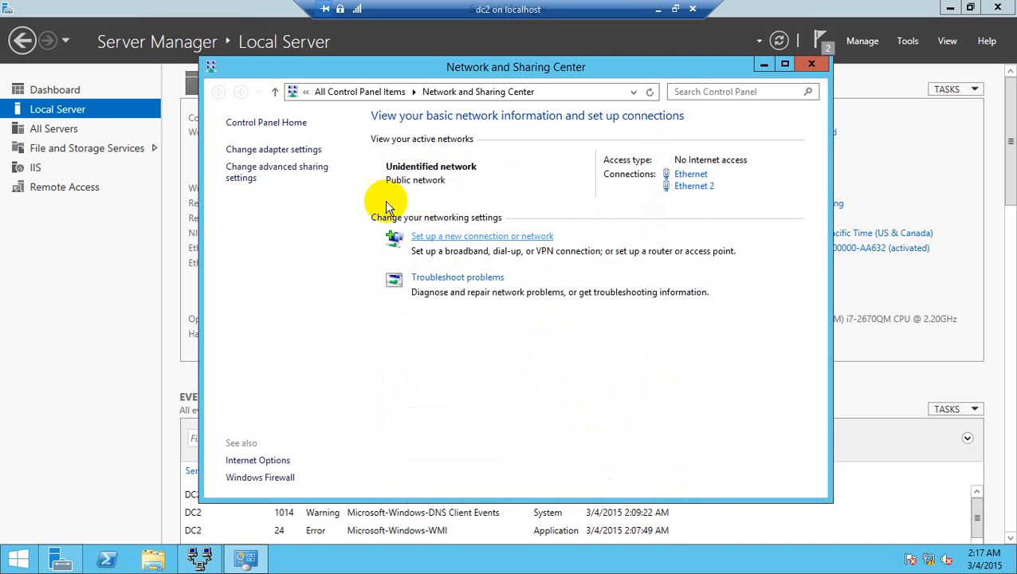
Step: Review the IPv4 settings of dc2's Ethernet 2 connection without changing them, and close the Network and Sharing Center
left_click(705, 188)
left_click(423, 402)
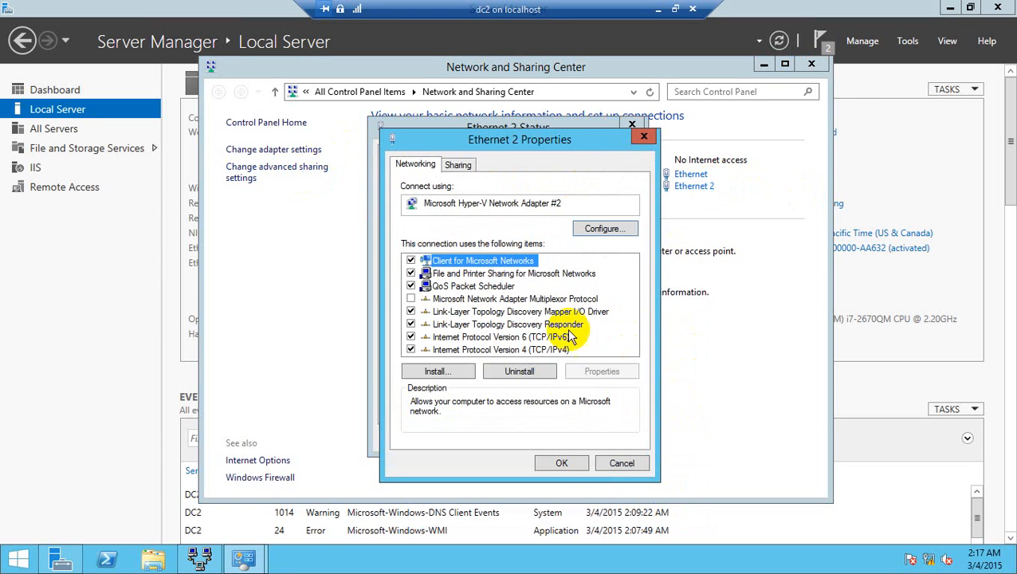
double_click(546, 349)
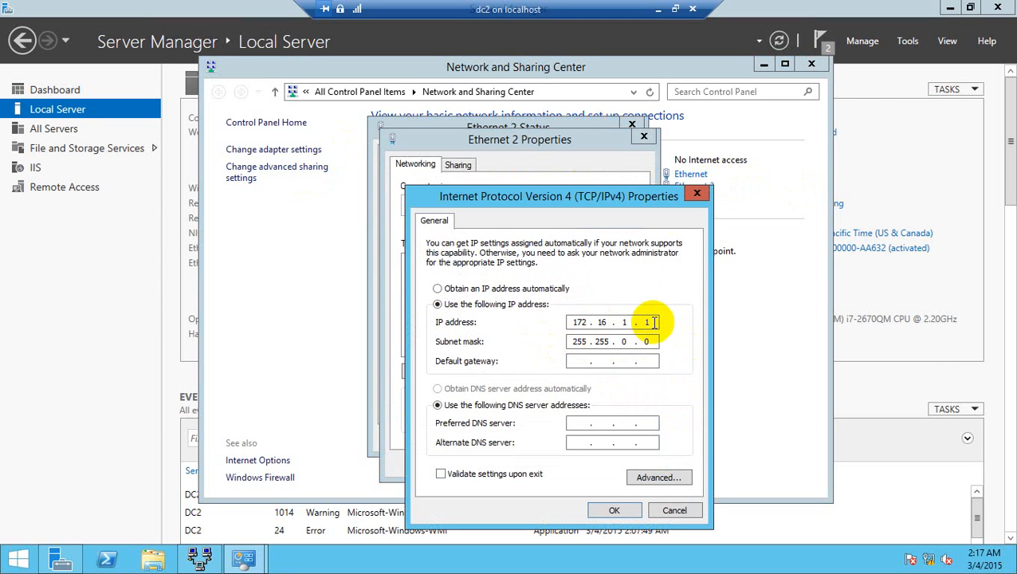
left_click(688, 515)
left_click(629, 462)
left_click(604, 438)
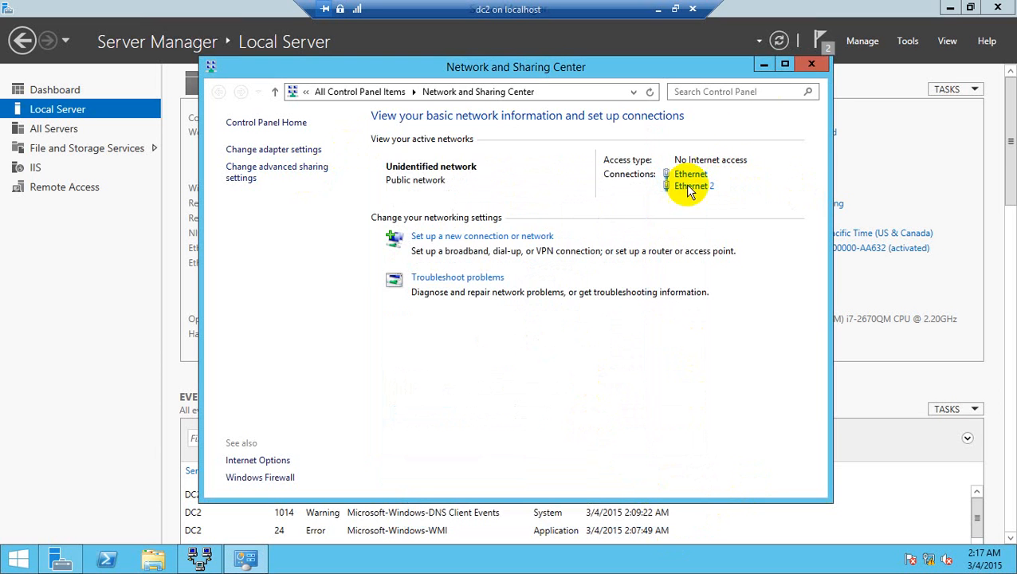
left_click(811, 64)
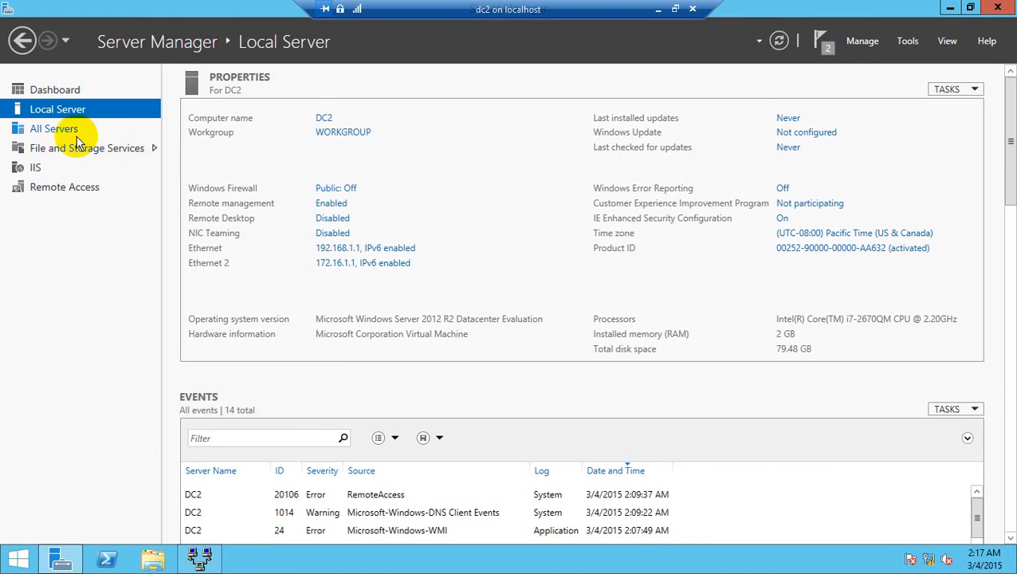
Step: Open Routing and Remote Access full screen and examine the Ethernet 2 and Ethernet entries under IPv4 General
left_click(858, 41)
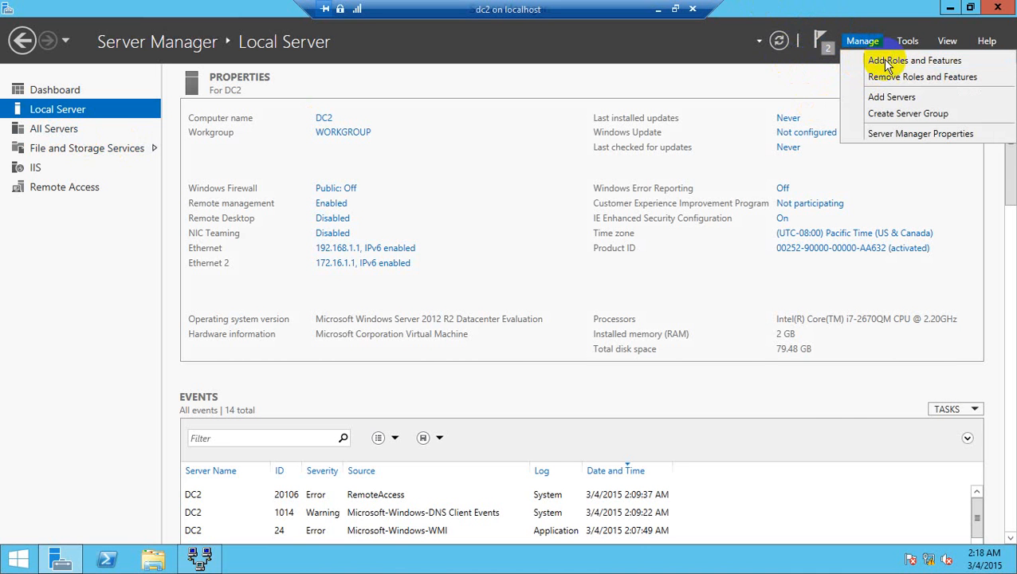
left_click(906, 41)
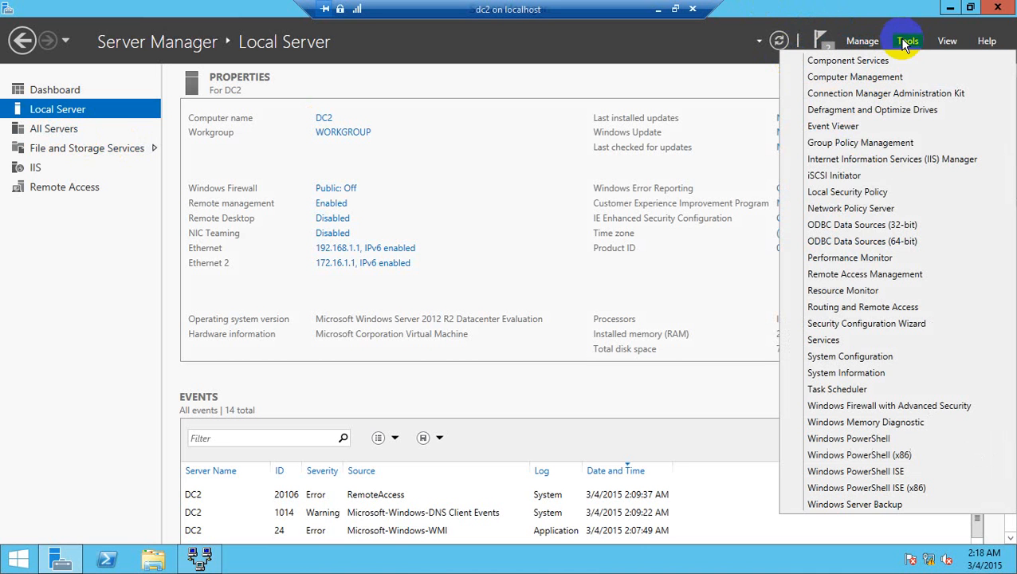
left_click(865, 307)
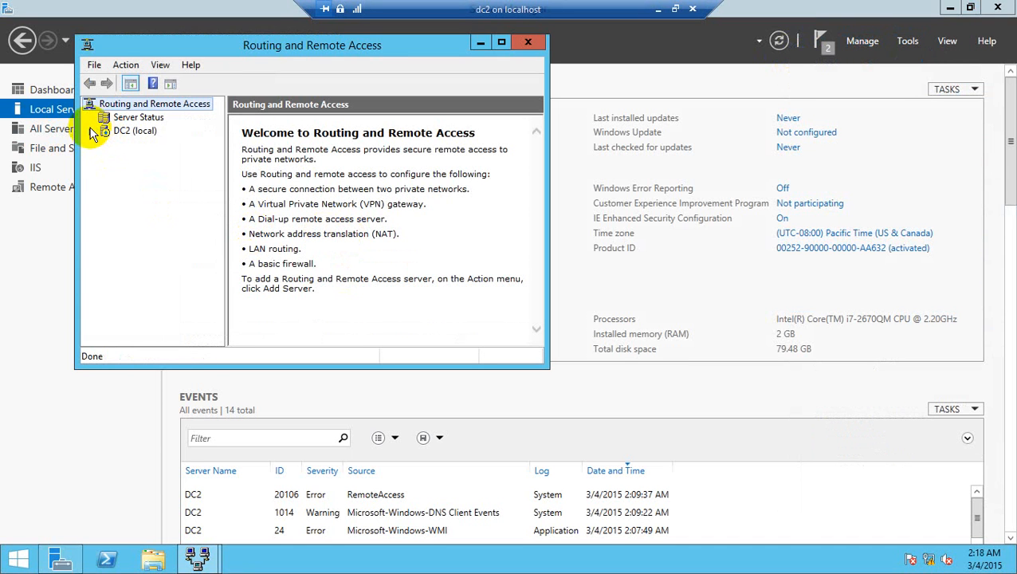
double_click(271, 50)
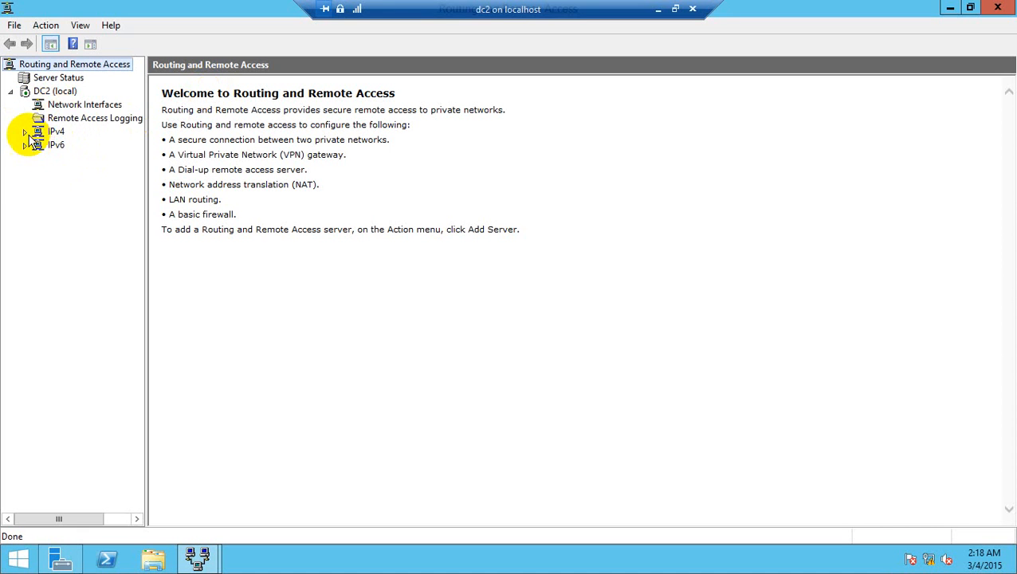
left_click(25, 132)
left_click(70, 144)
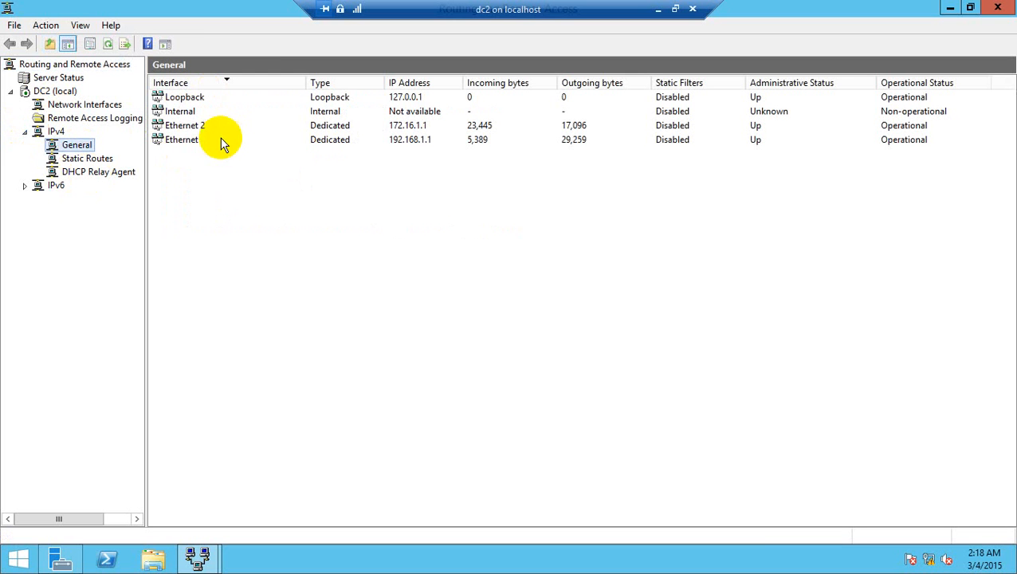
left_click(448, 127)
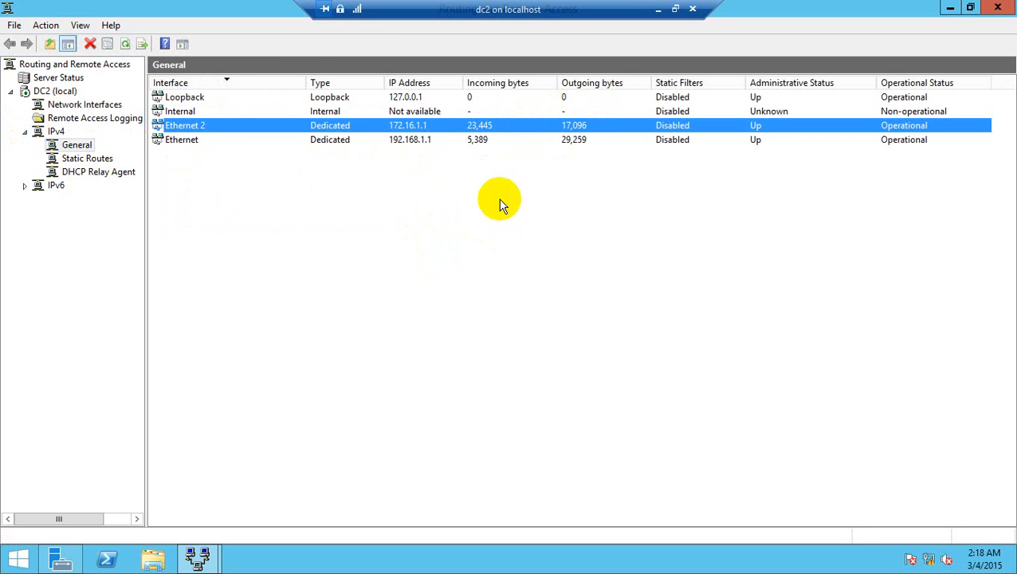
left_click(219, 141)
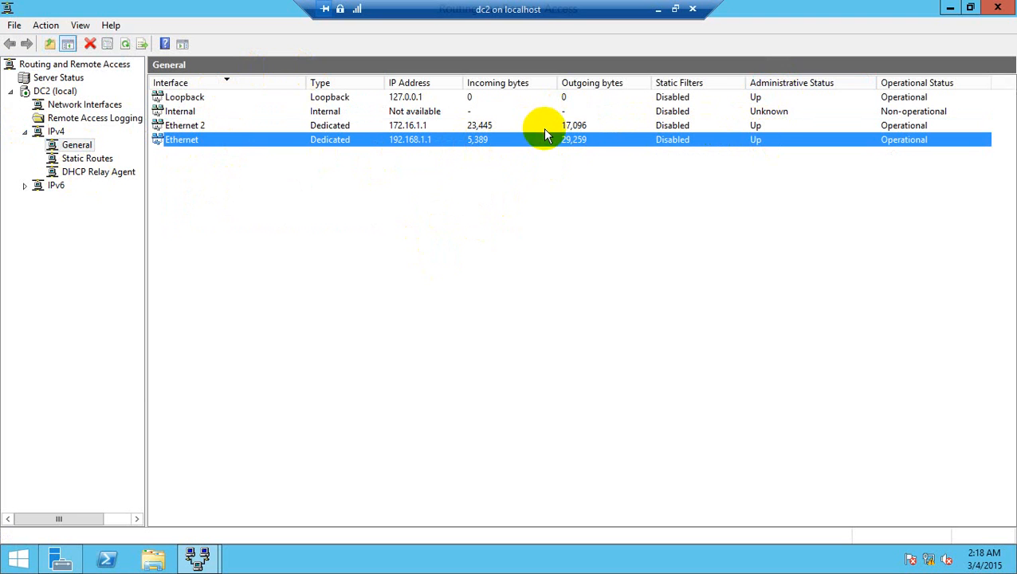
Step: Check the static routes and the DHCP Relay Agent's request and reply counters for Ethernet 2
left_click(80, 159)
left_click(107, 176)
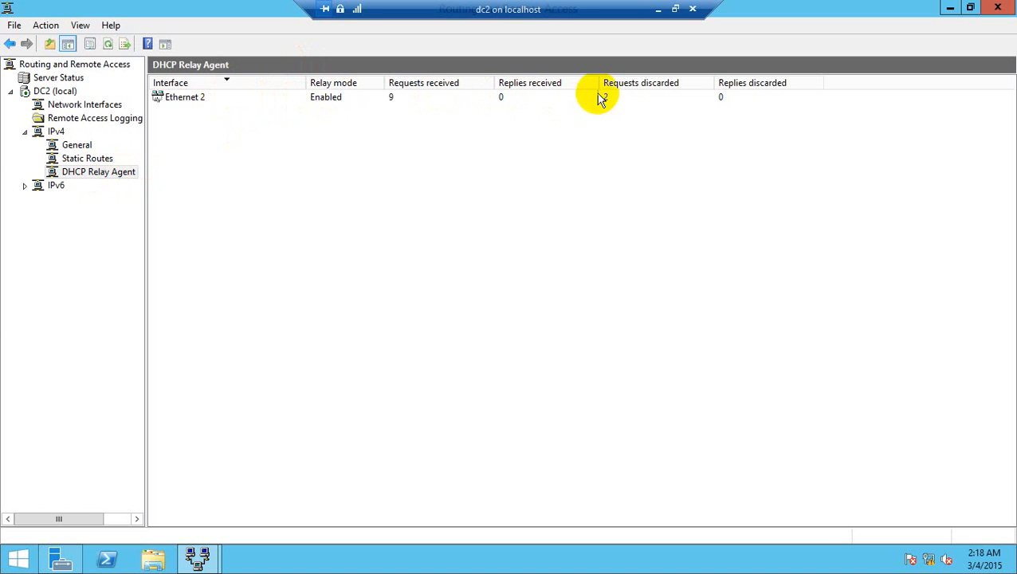
left_click(188, 98)
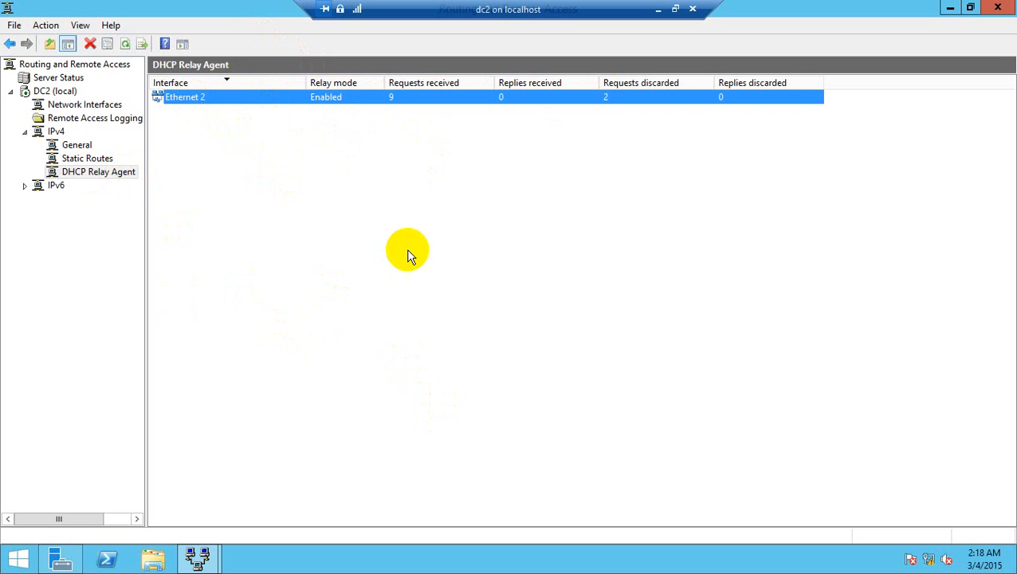
Step: Switch to Hyper-V Manager and check which virtual switch testwdscl1's legacy network adapter uses, keeping its settings
left_click(658, 14)
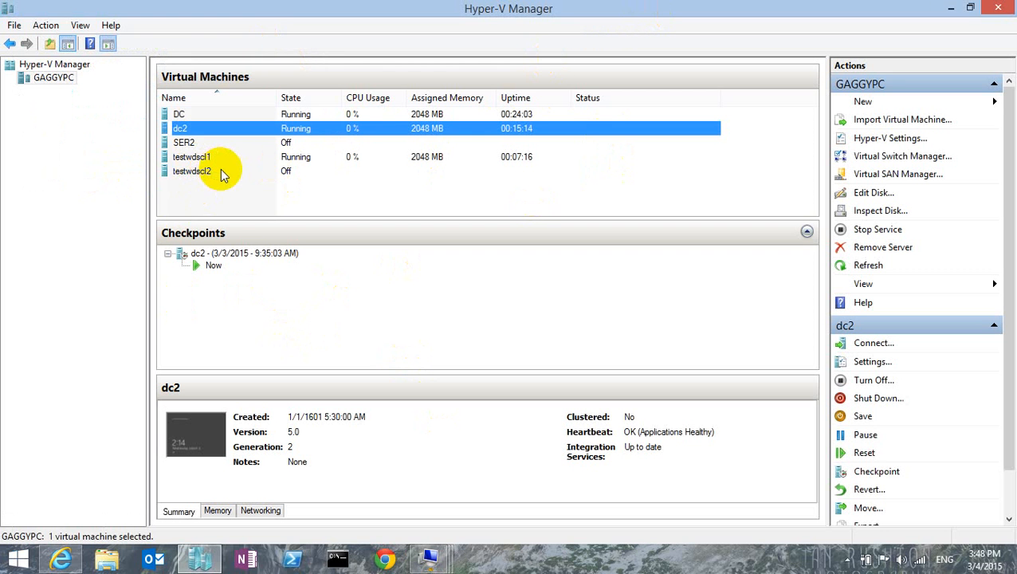
right_click(196, 158)
left_click(237, 191)
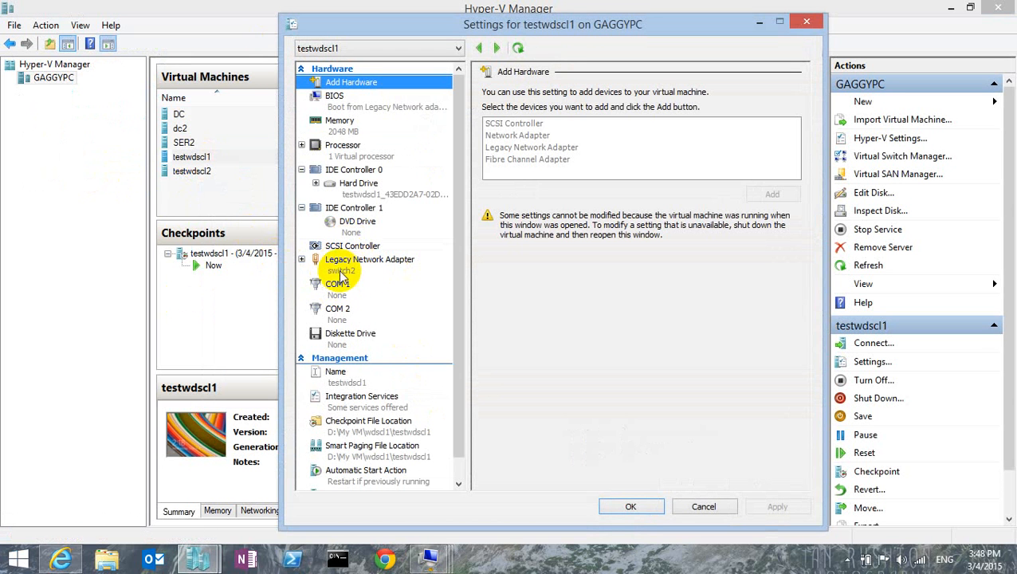
left_click(628, 507)
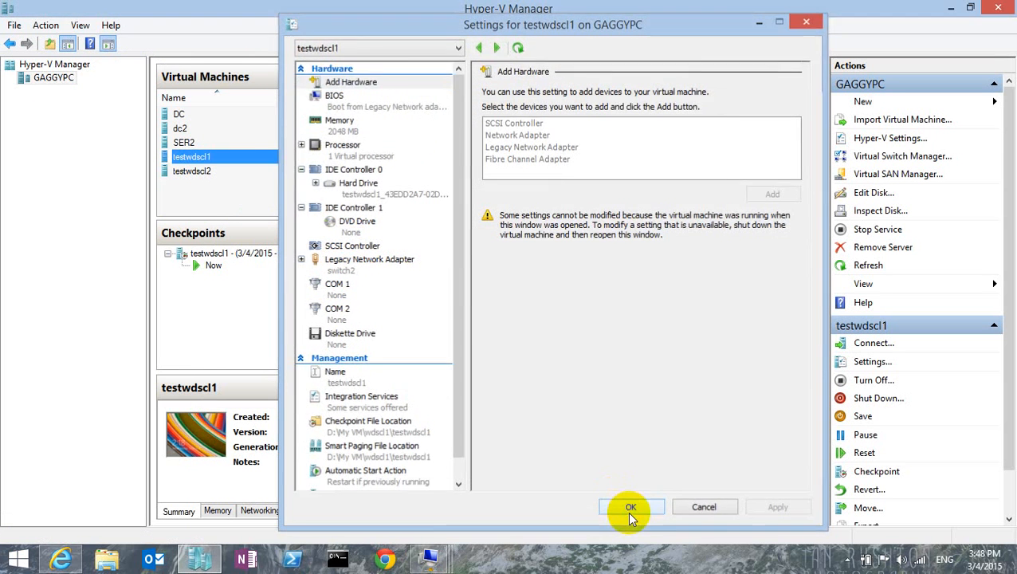
Step: Return to dc2 and compare the IPv4 addresses of both Ethernet interfaces with the interface assigned to the DHCP Relay Agent
left_click(238, 131)
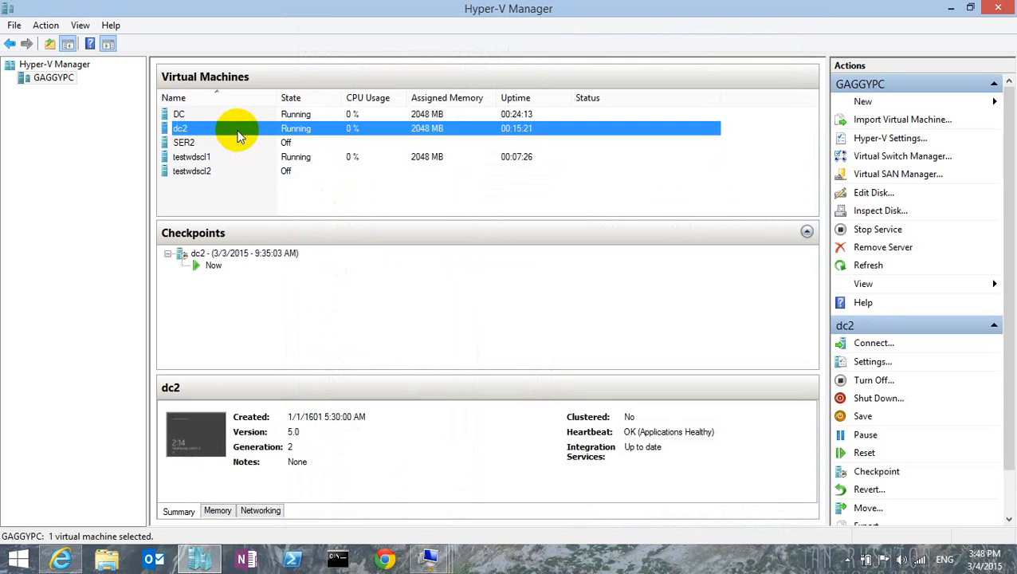
double_click(237, 131)
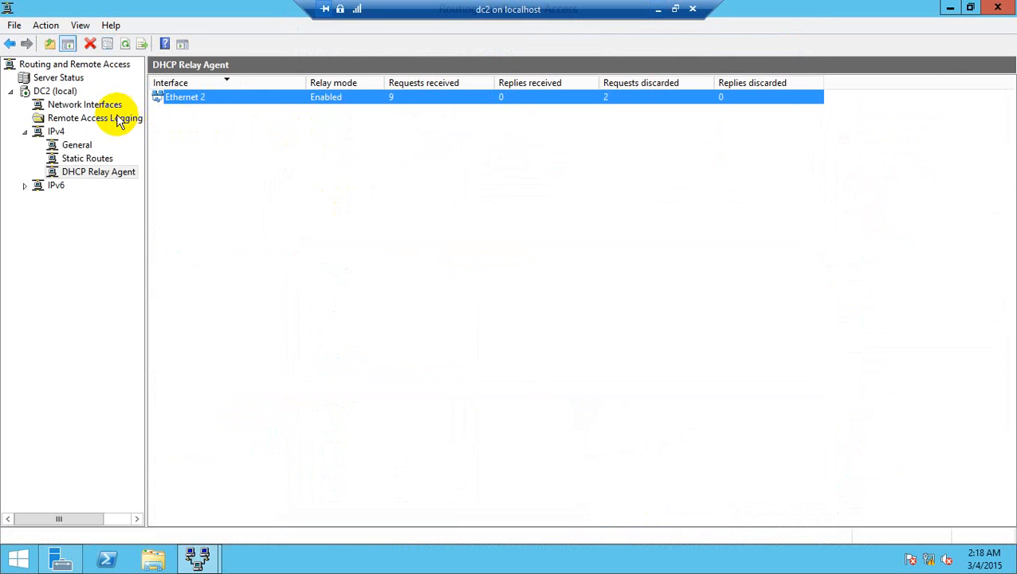
left_click(78, 145)
left_click(202, 127)
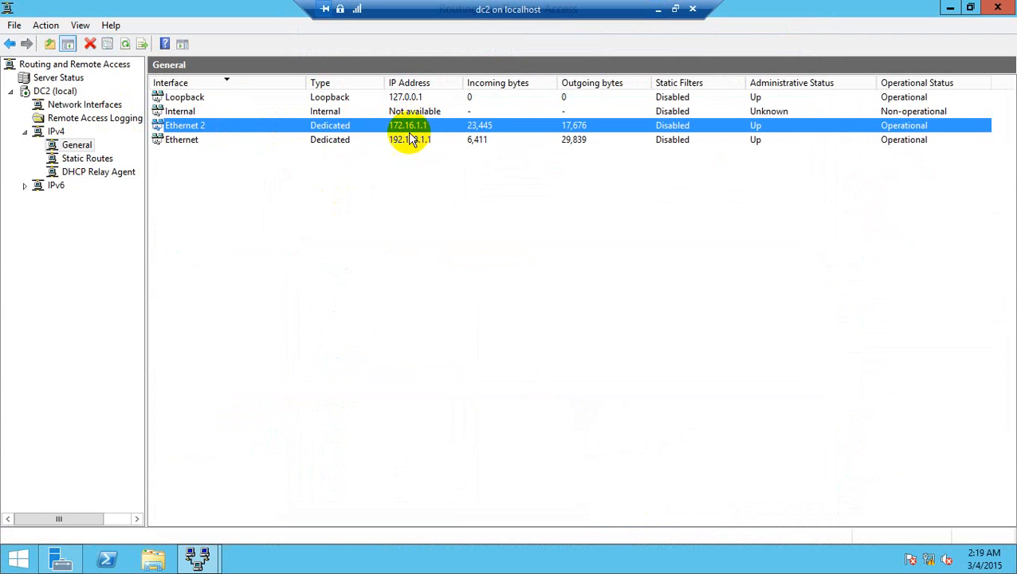
left_click(215, 141)
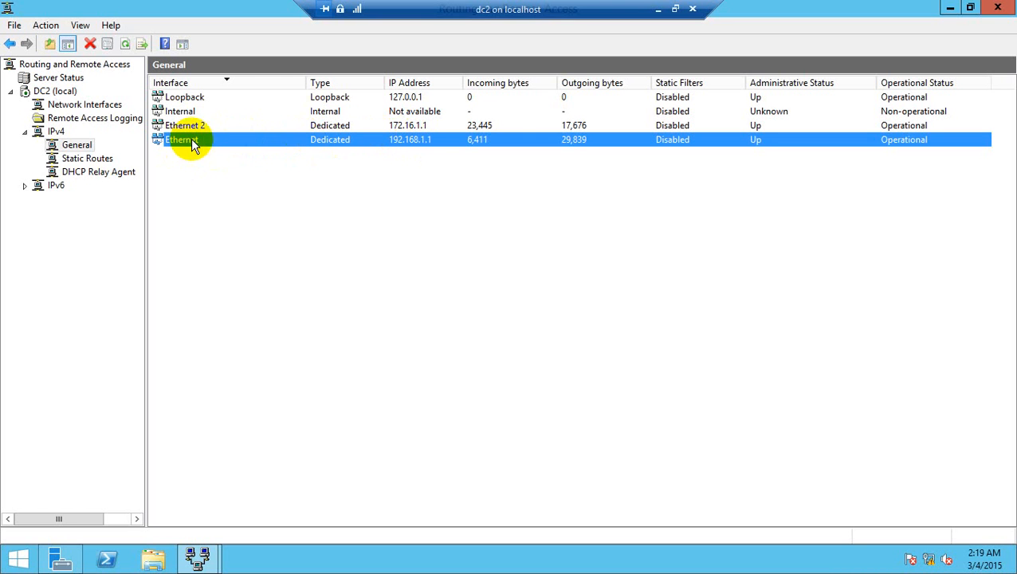
left_click(94, 158)
left_click(98, 171)
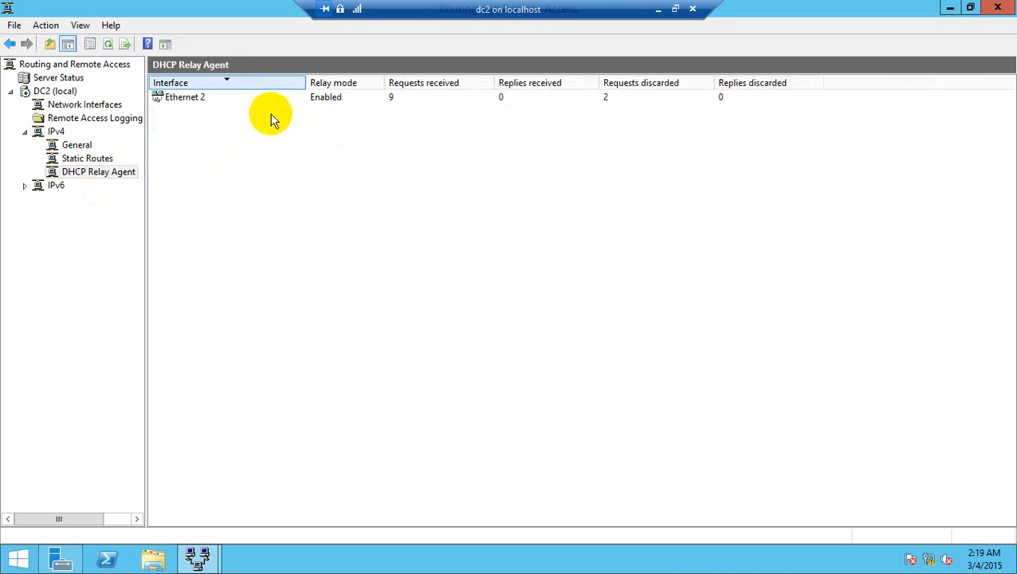
Step: Switch to the testwdscl1 virtual machine and open a Command Prompt with cmd
left_click(658, 9)
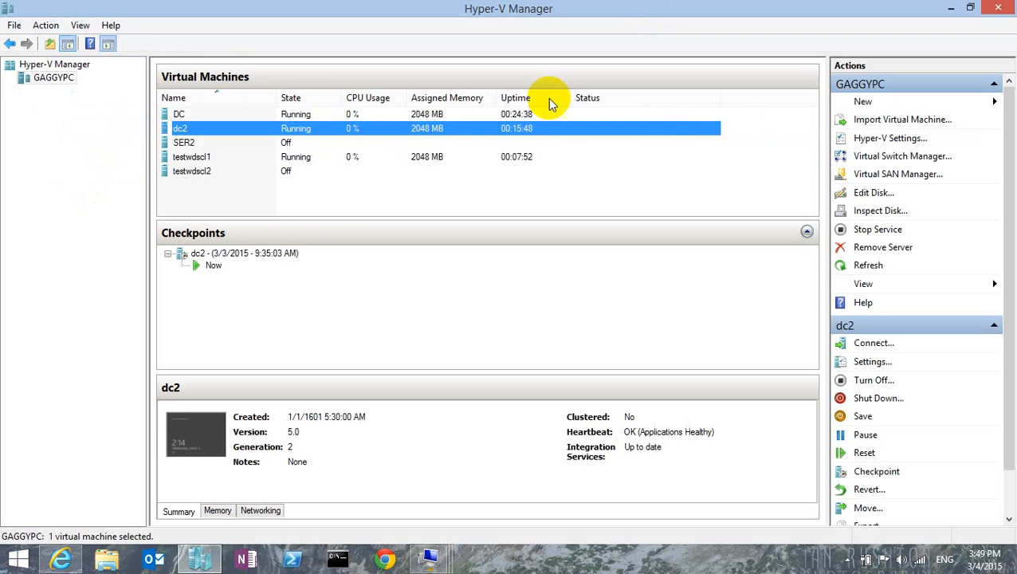
left_click(269, 158)
double_click(268, 157)
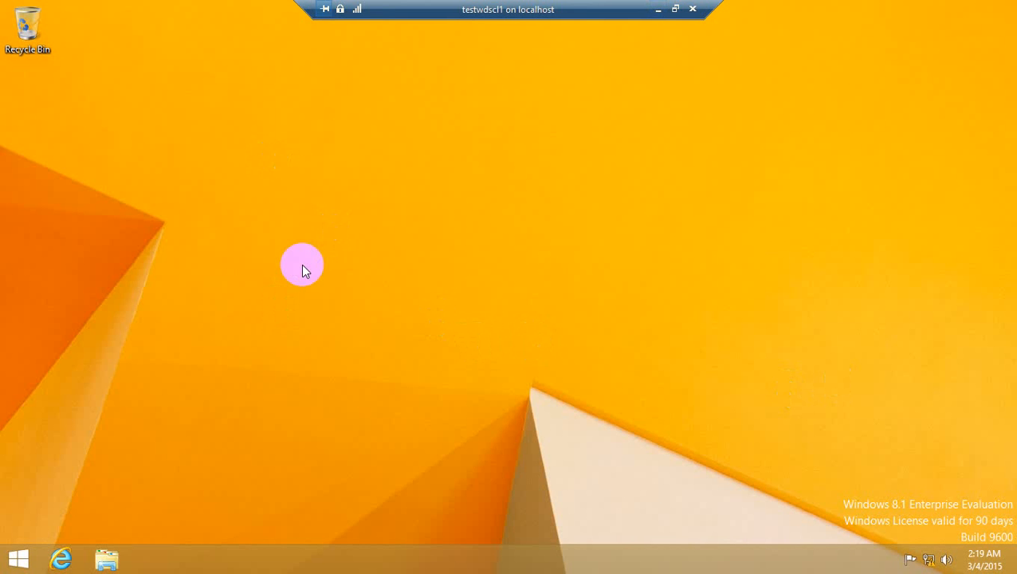
right_click(19, 560)
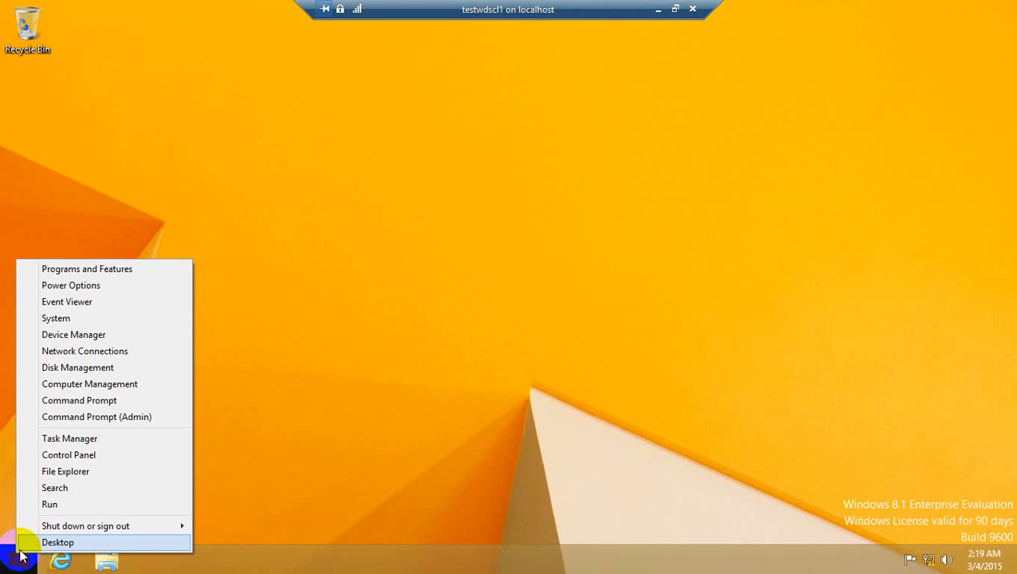
left_click(56, 505)
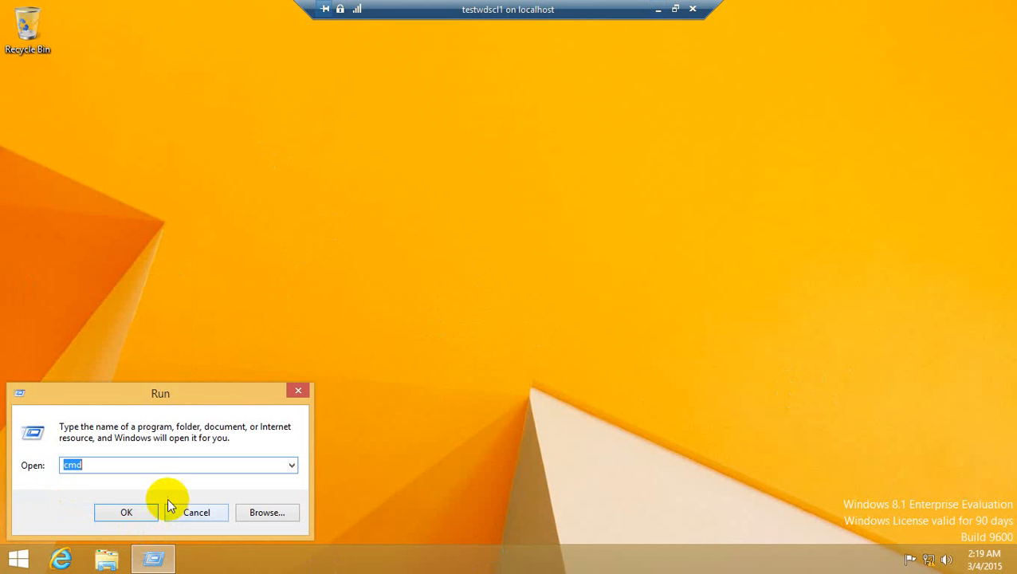
key("Return")
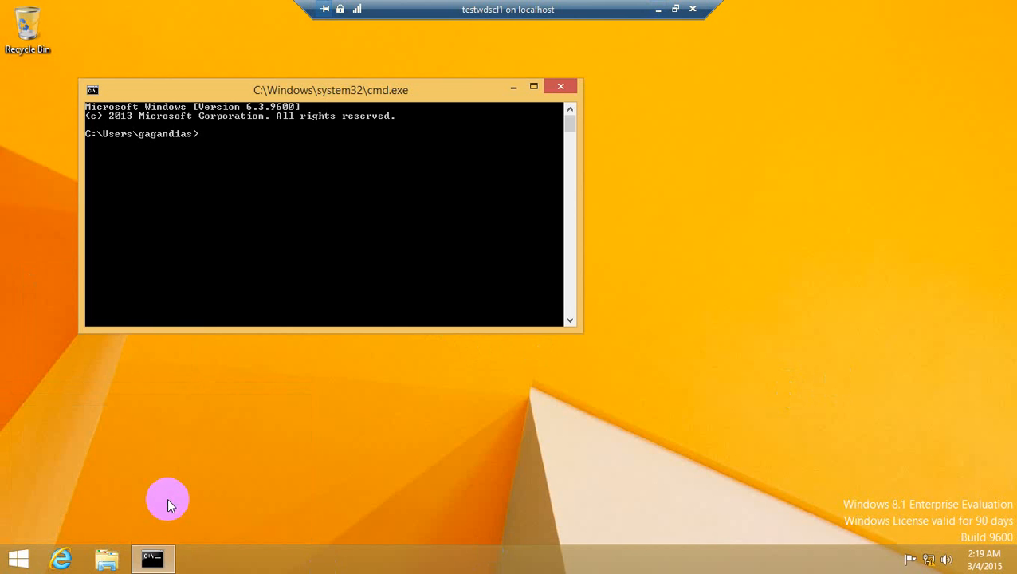
Step: Run ipconfig on testwdscl1 and make the console window taller to read the client's address configuration
right_click(154, 558)
left_click(268, 113)
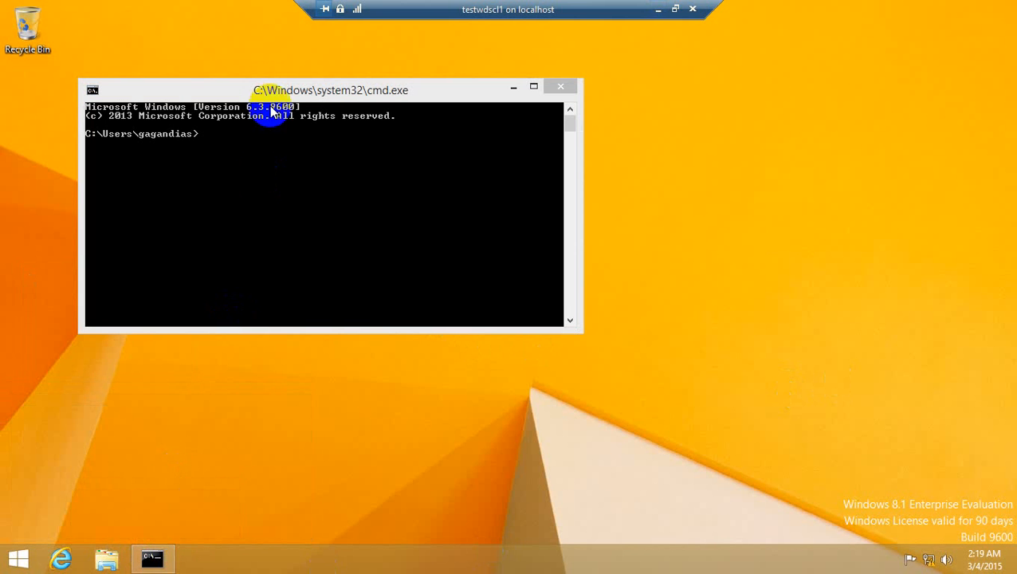
left_click(275, 94)
type("ipcon")
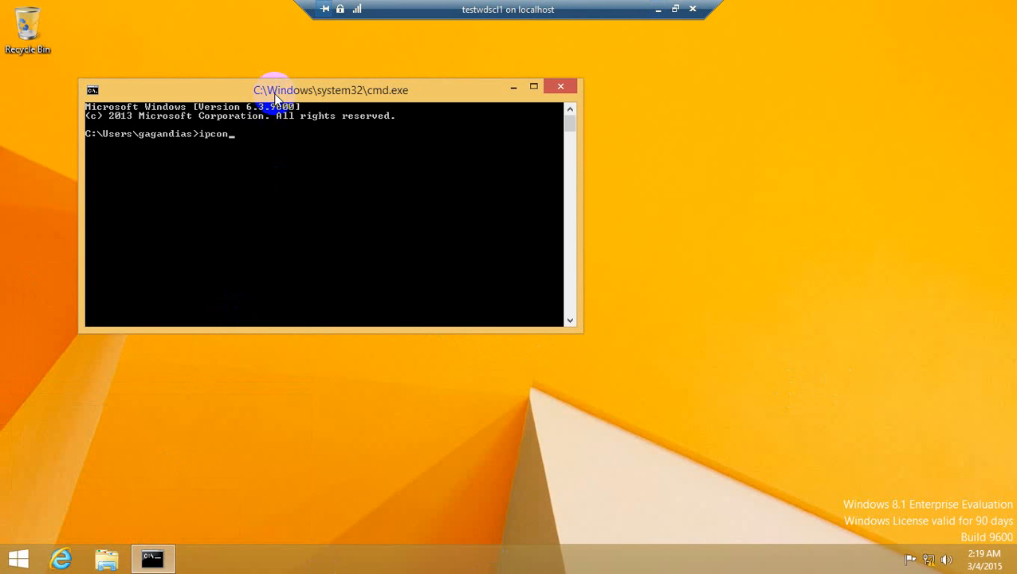
type("fig")
key("Return")
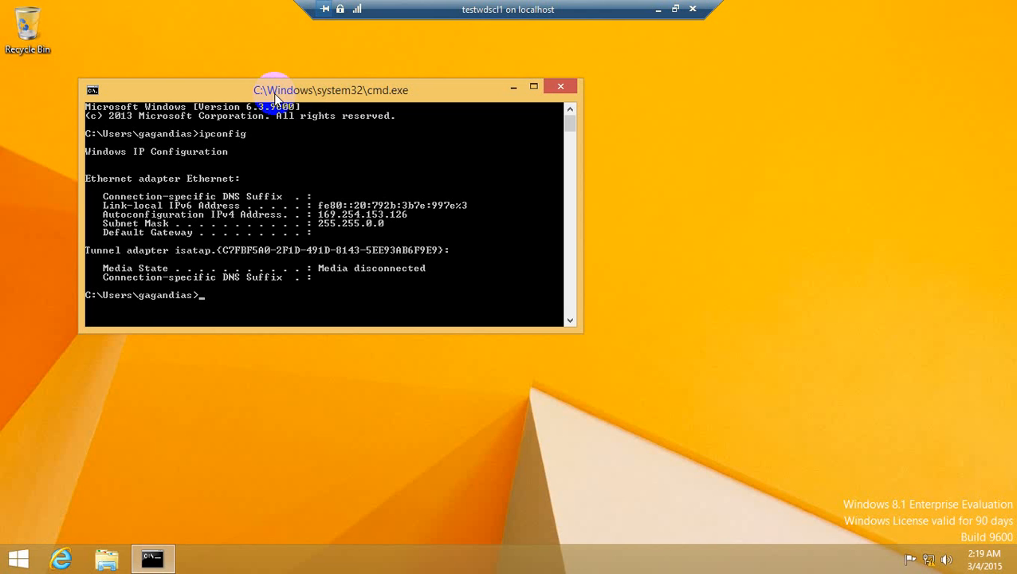
left_click_drag(275, 94, 299, 92)
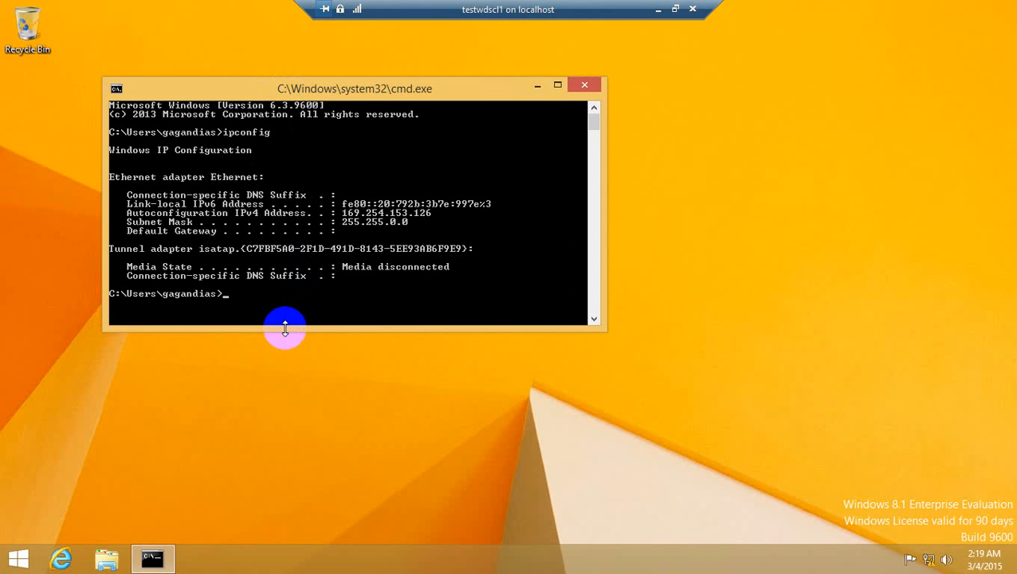
left_click_drag(283, 329, 272, 429)
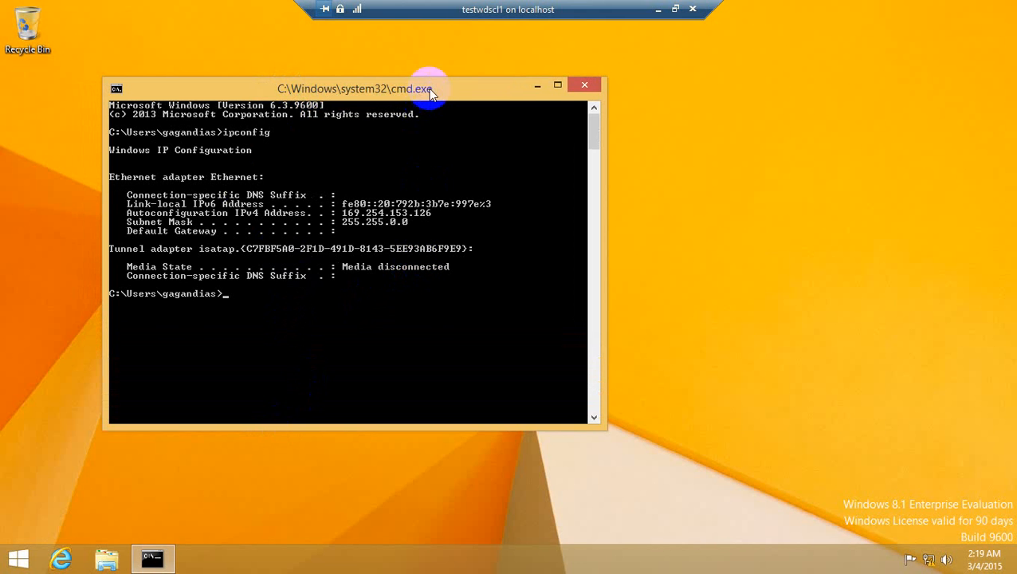
left_click_drag(428, 89, 435, 90)
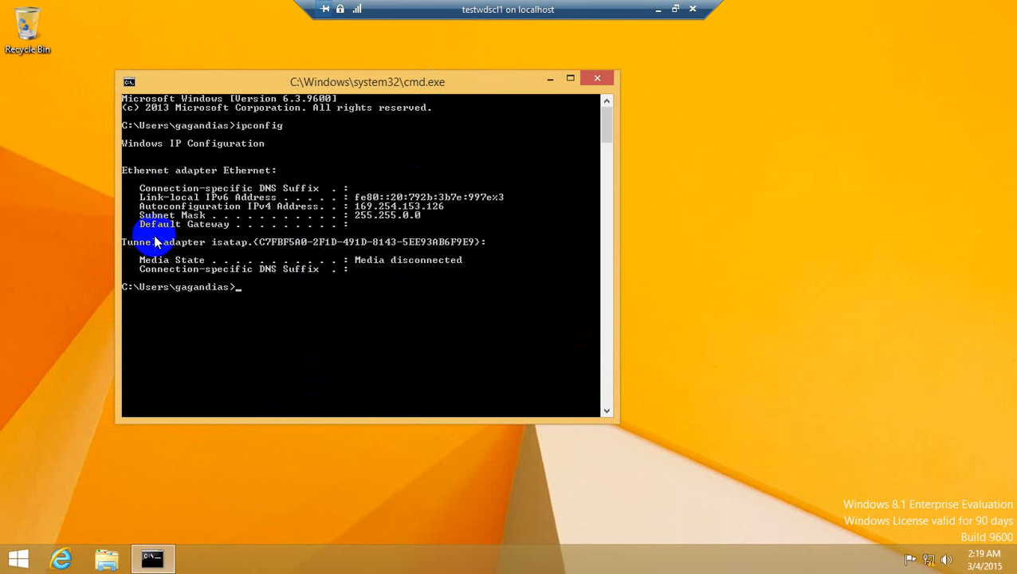
Step: Open the IPv4 properties of testwdscl1's Ethernet connection and choose to use a manually specified IP address
right_click(943, 563)
left_click(909, 550)
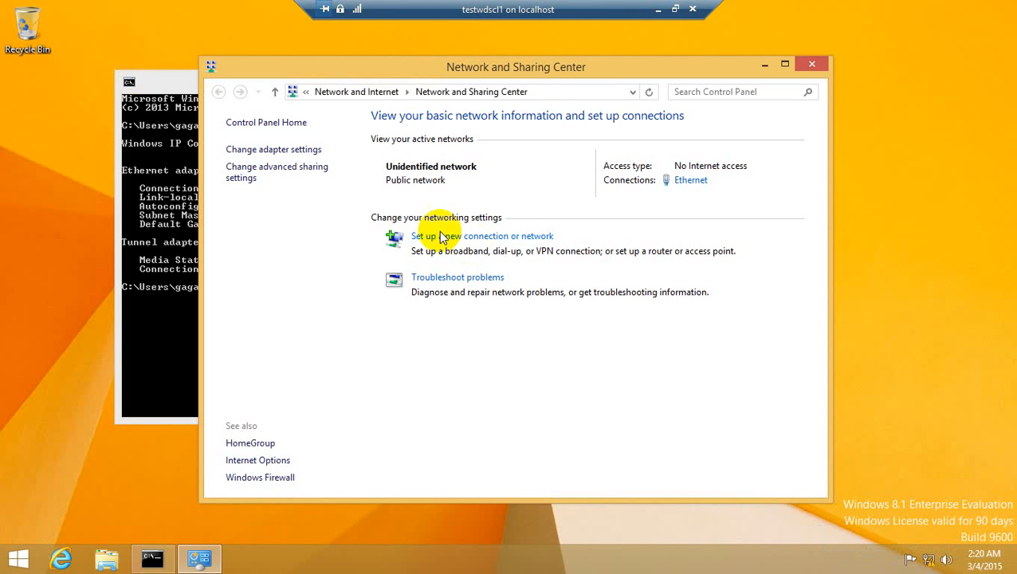
left_click(690, 180)
left_click(421, 403)
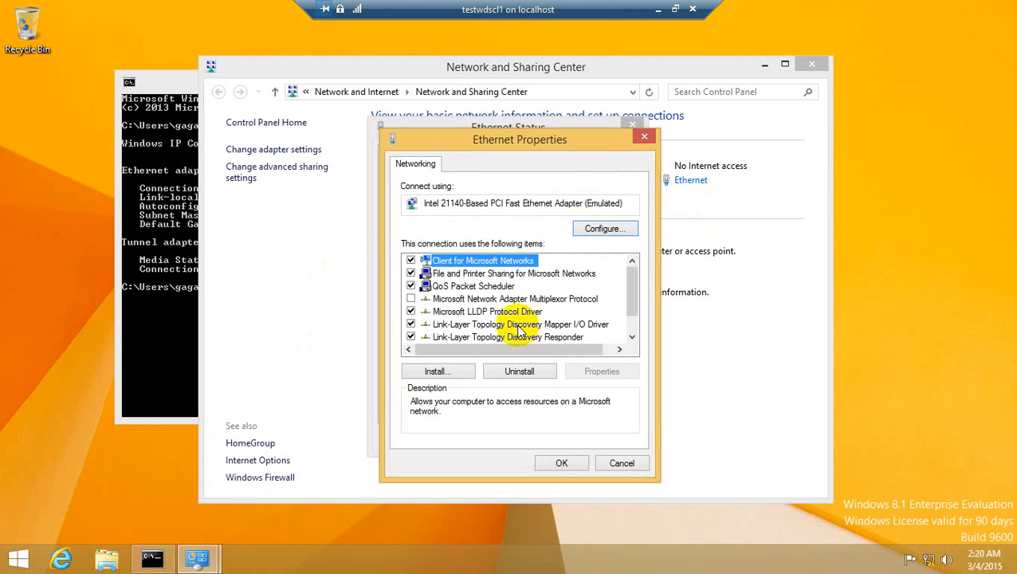
scroll(630, 303, "down", 1)
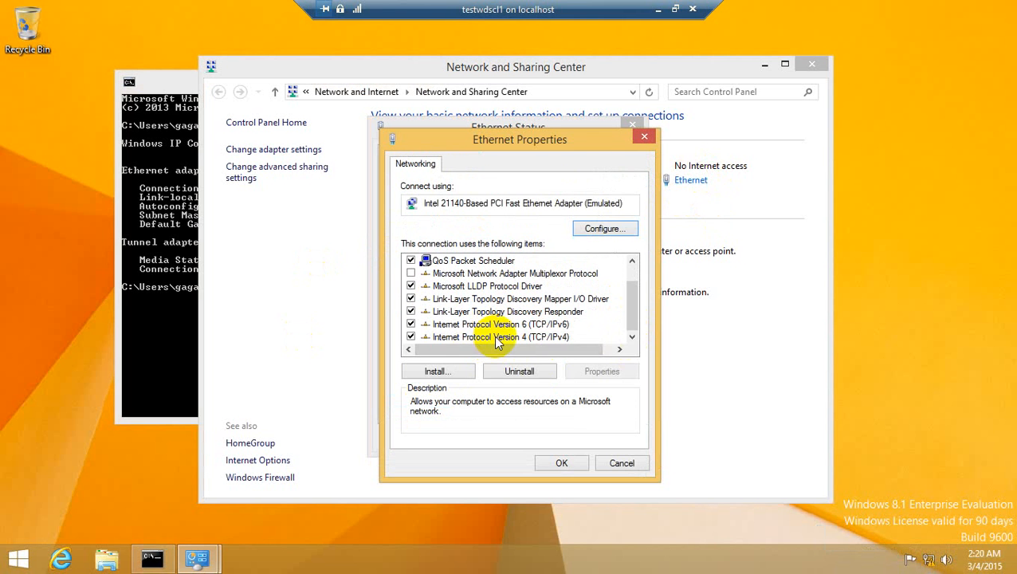
double_click(494, 337)
left_click(522, 306)
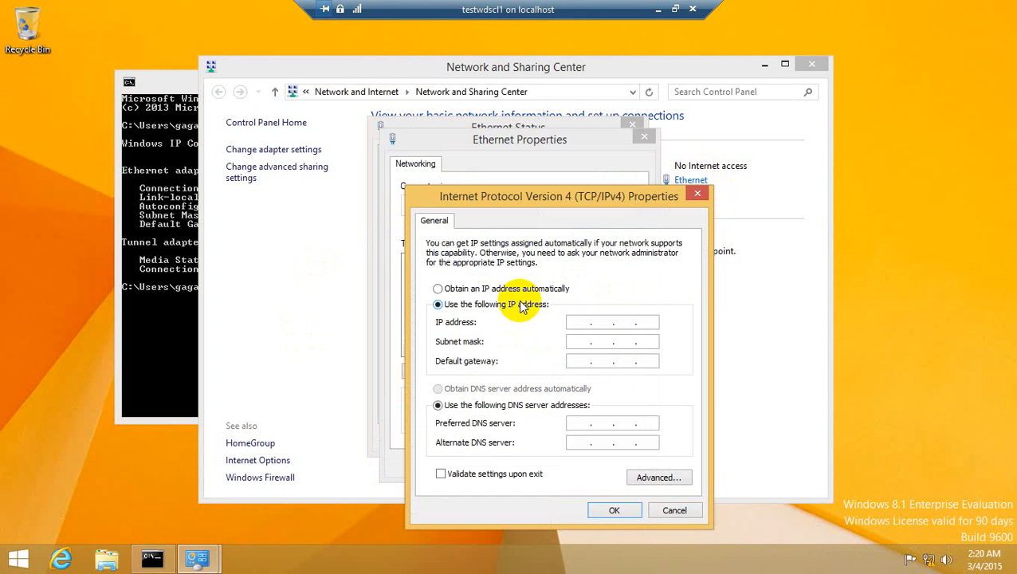
Step: Enter 172.16.1 as the first three octets of testwdscl1's static IP address
left_click(578, 321)
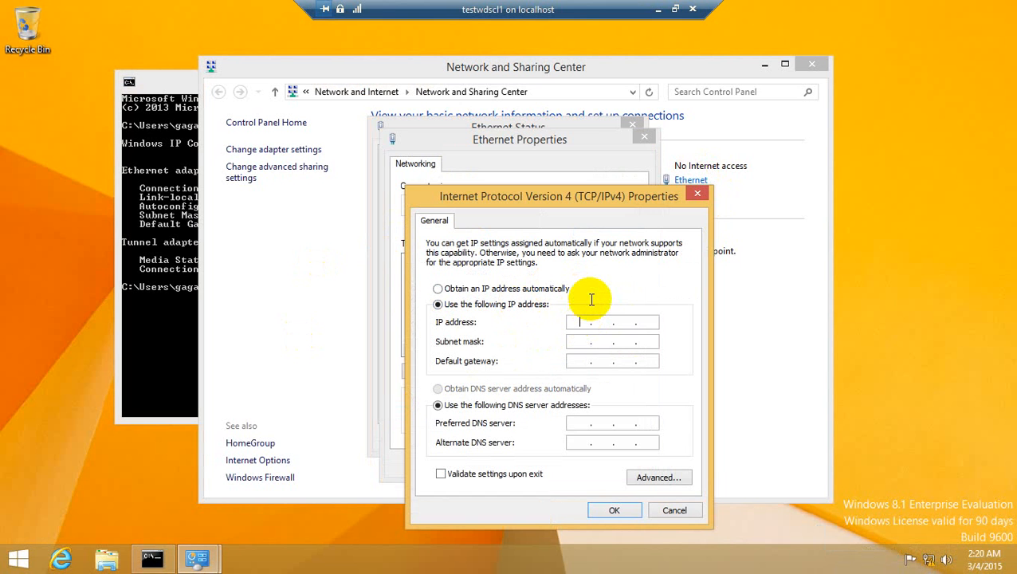
type("172")
type("16.0.")
type("16 . 1 .")
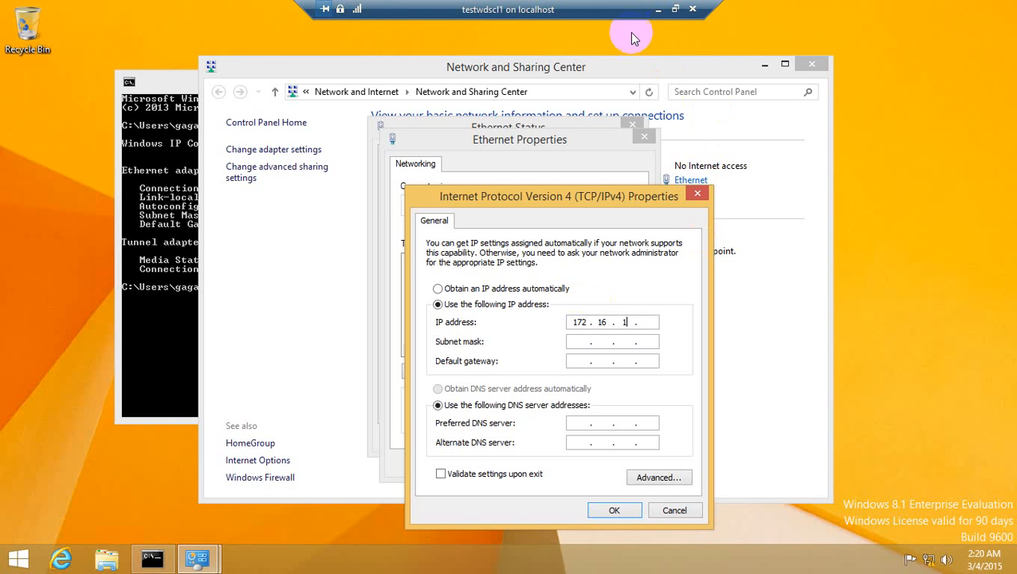
Step: Switch to dc2, check the IPv4 addresses of its network interfaces in Routing and Remote Access, and return to testwdscl1
left_click(658, 10)
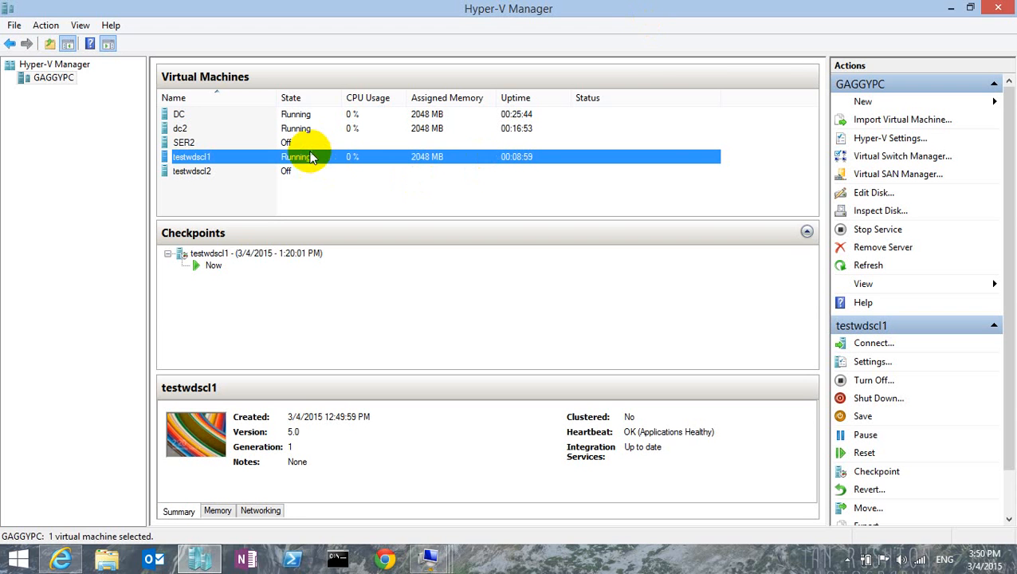
double_click(302, 125)
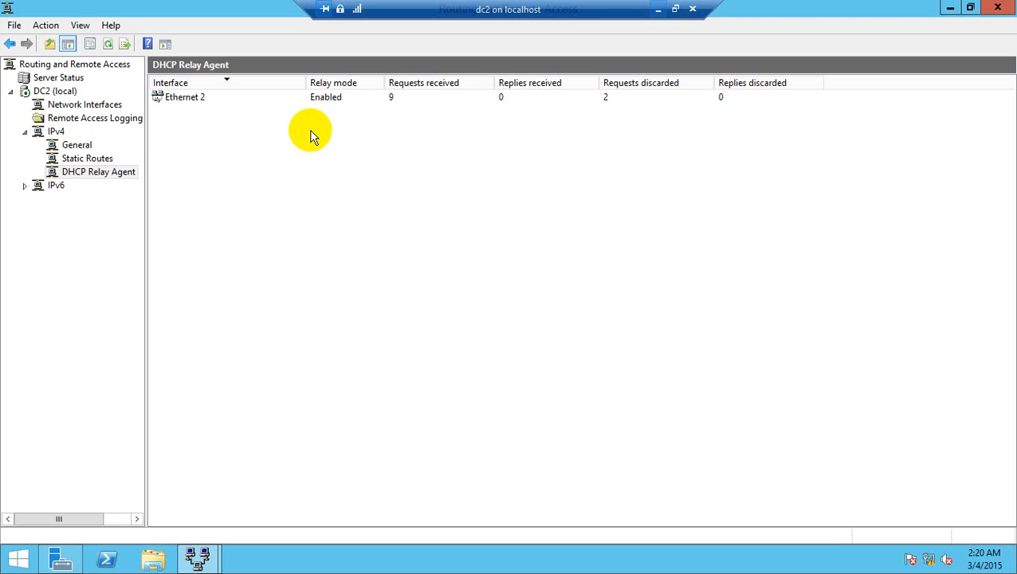
left_click(75, 145)
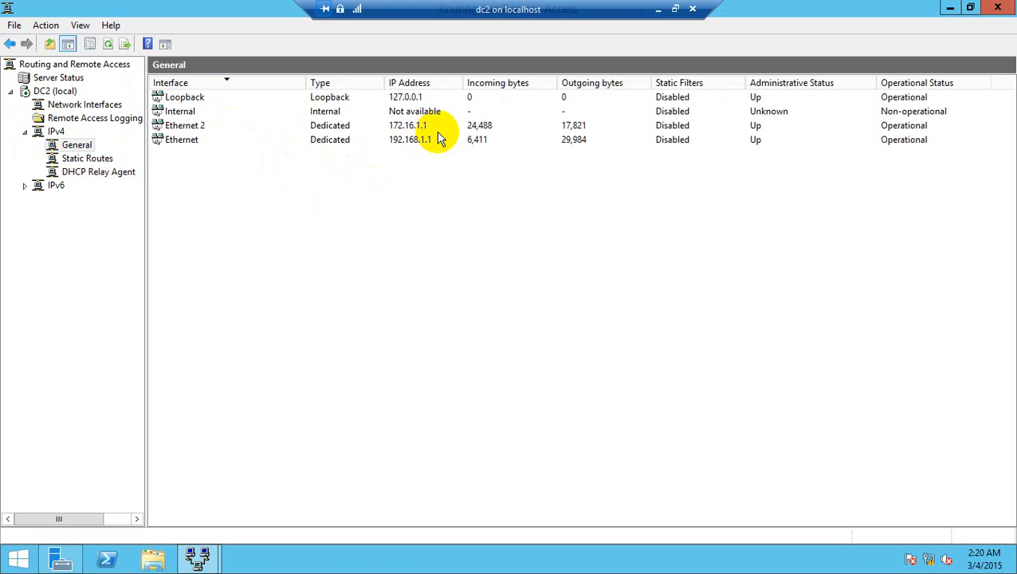
left_click(662, 10)
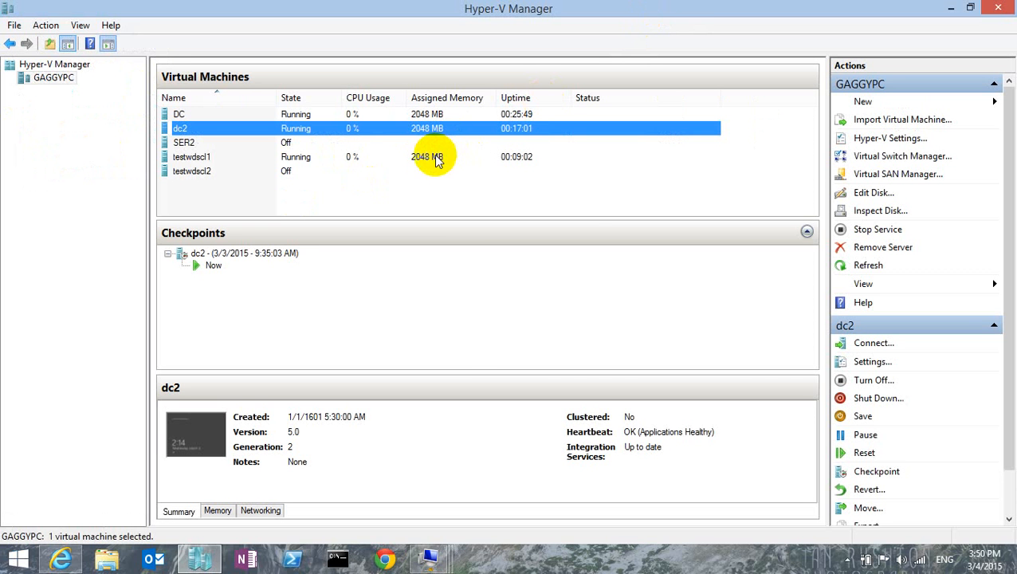
double_click(432, 155)
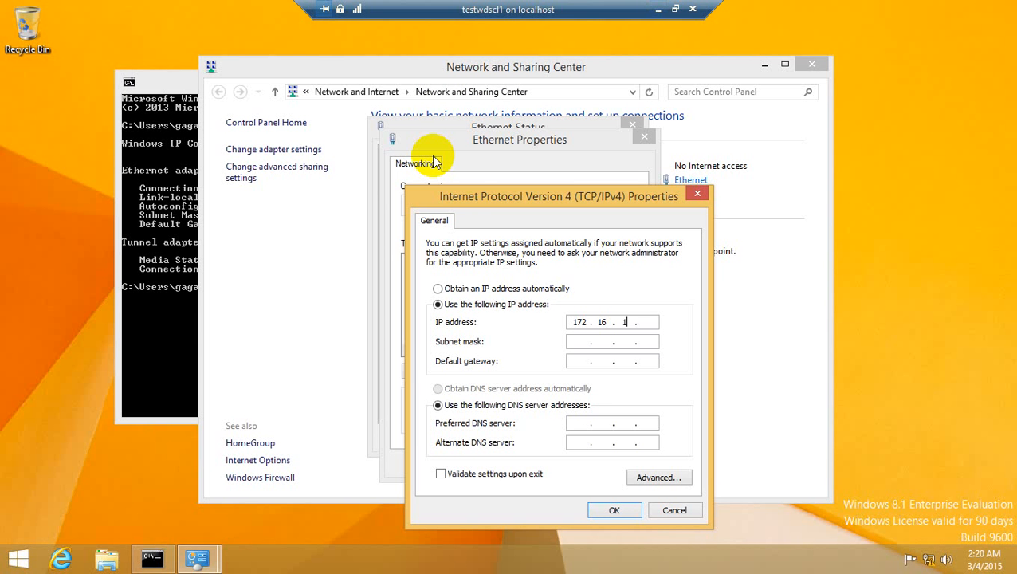
Step: Complete the IP address as 172.16.1.10, fill in the subnet mask 255.255.0.0, and set the default gateway to 172.16.1.1
type("10")
key("Tab")
key("Tab")
type("172")
type("1")
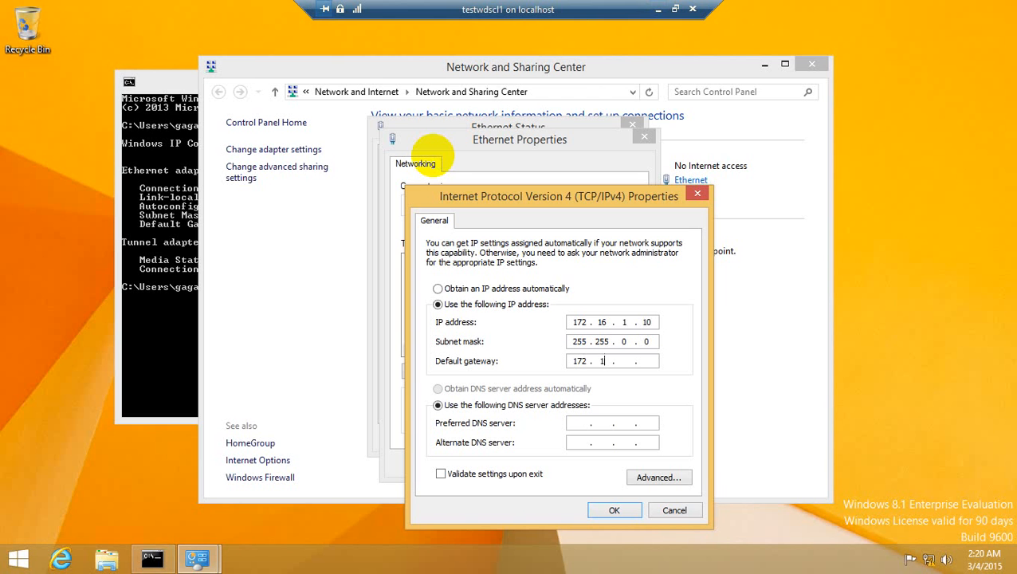
type("6.1.1")
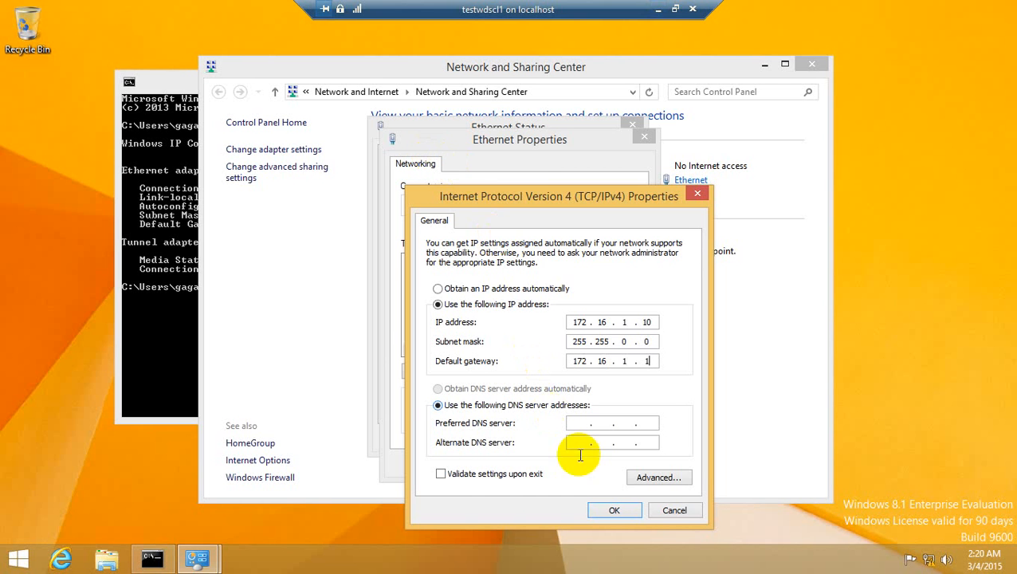
Step: Apply the Ethernet connection's IPv4 settings and allow finding PCs and devices on this network, closing the connection status
left_click(614, 510)
left_click(568, 464)
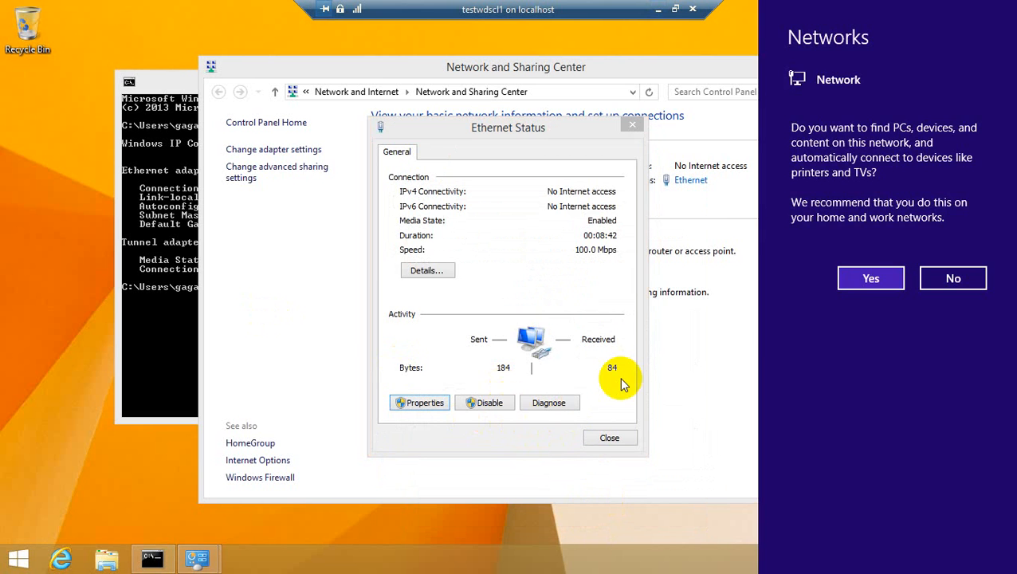
left_click(872, 278)
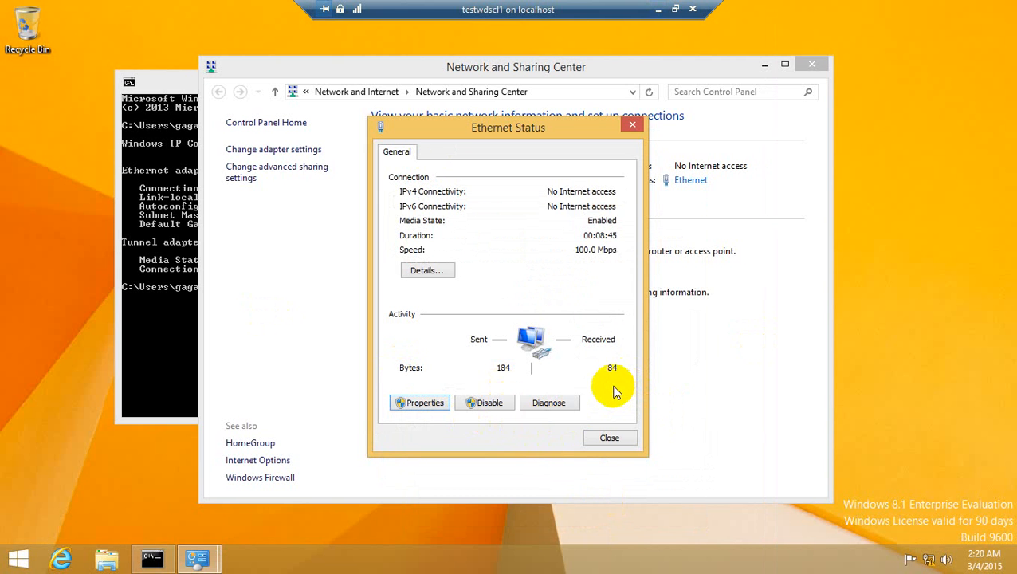
left_click(609, 438)
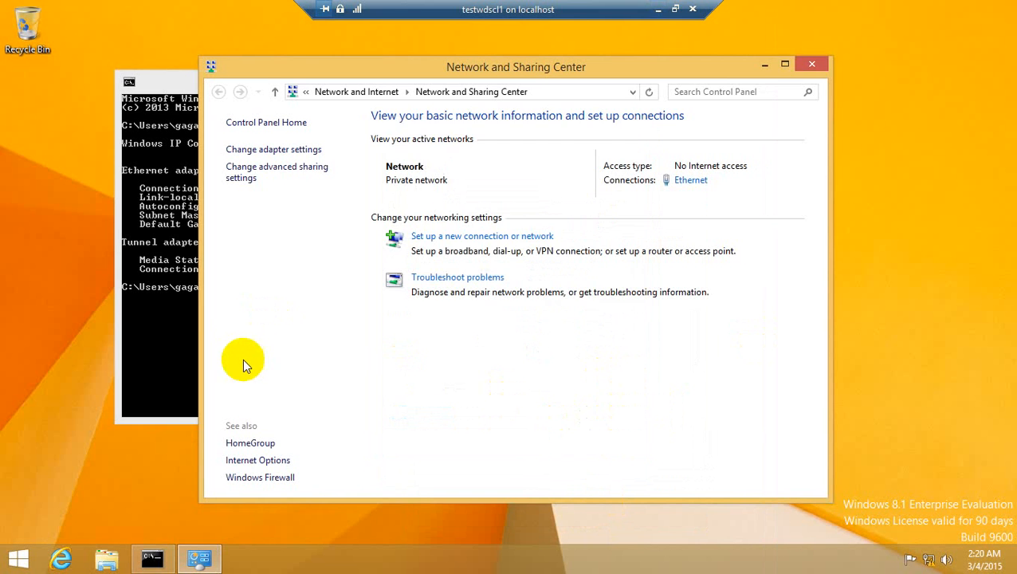
Step: Run ipconfig again in testwdscl1's Command Prompt to verify the static address configuration
left_click(167, 311)
type("ipc")
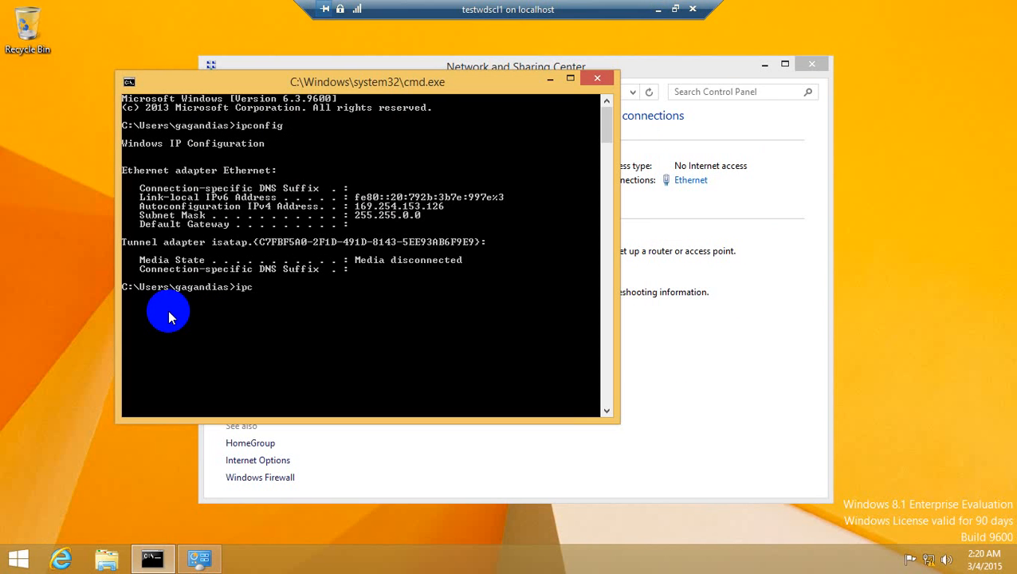
type("onfig")
key("Return")
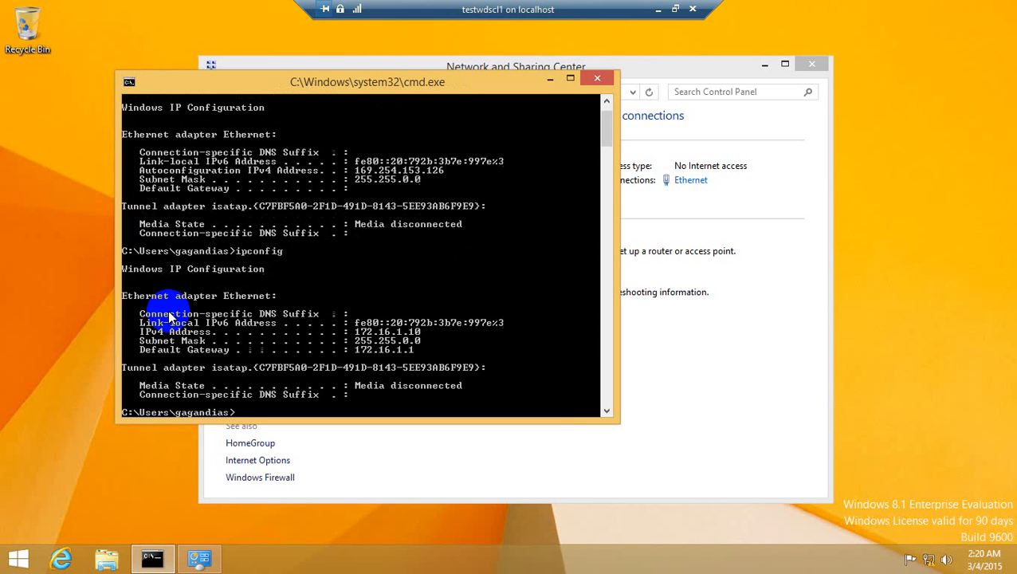
Step: Ping the default gateway 172.16.1.1 from testwdscl1, stopping the ping before it completes
type("ping 172.16.1.1")
key("Return")
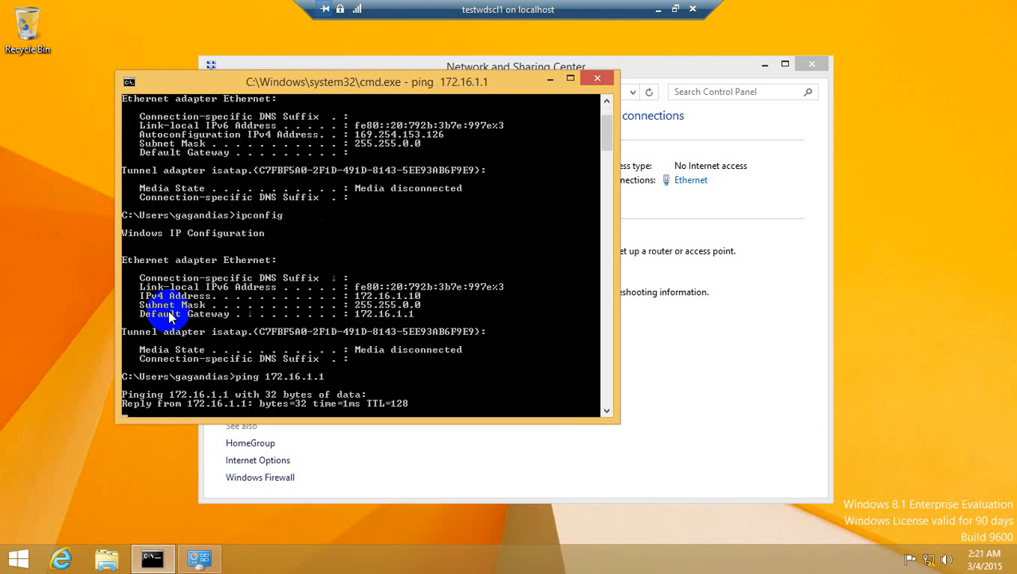
key("ctrl+c")
Step: Ping the DHCP server at 192.168.1.2 from testwdscl1 to test routing between the networks, stopping it early
key("Up")
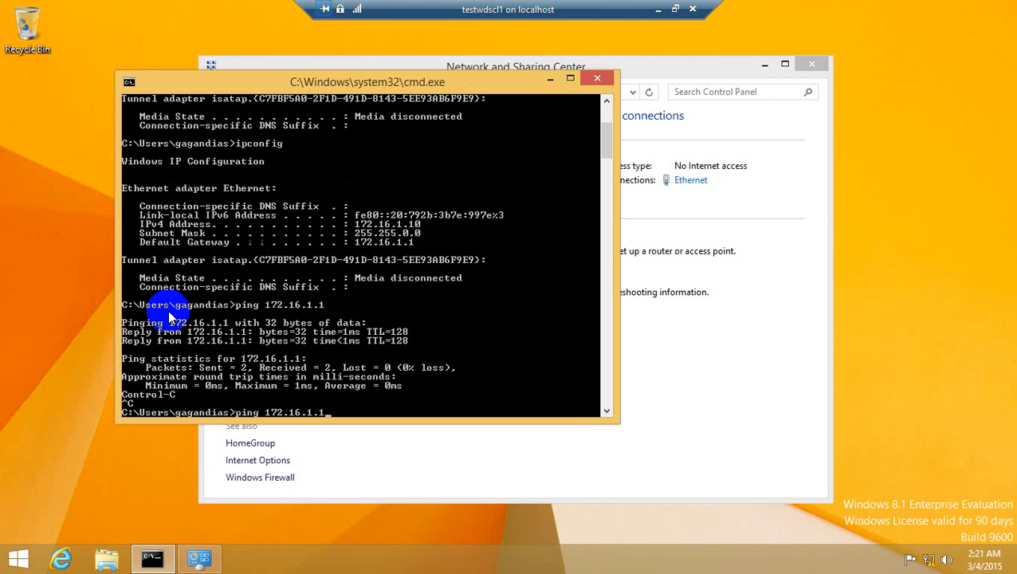
key("BackSpace")
key("BackSpace")
key("BackSpace")
key("BackSpace")
type("92.")
type("168.1.2")
key("Return")
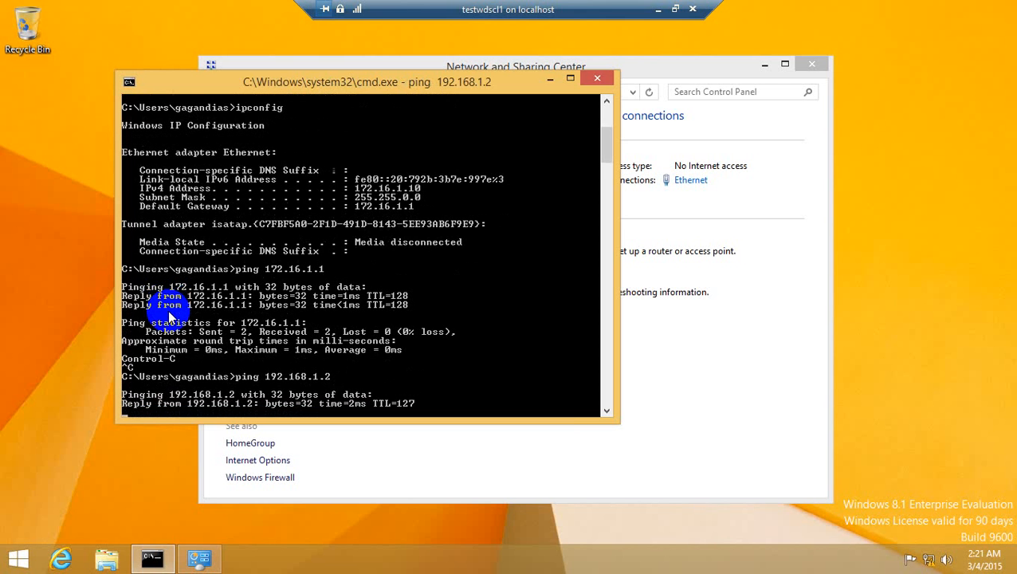
key("ctrl+c")
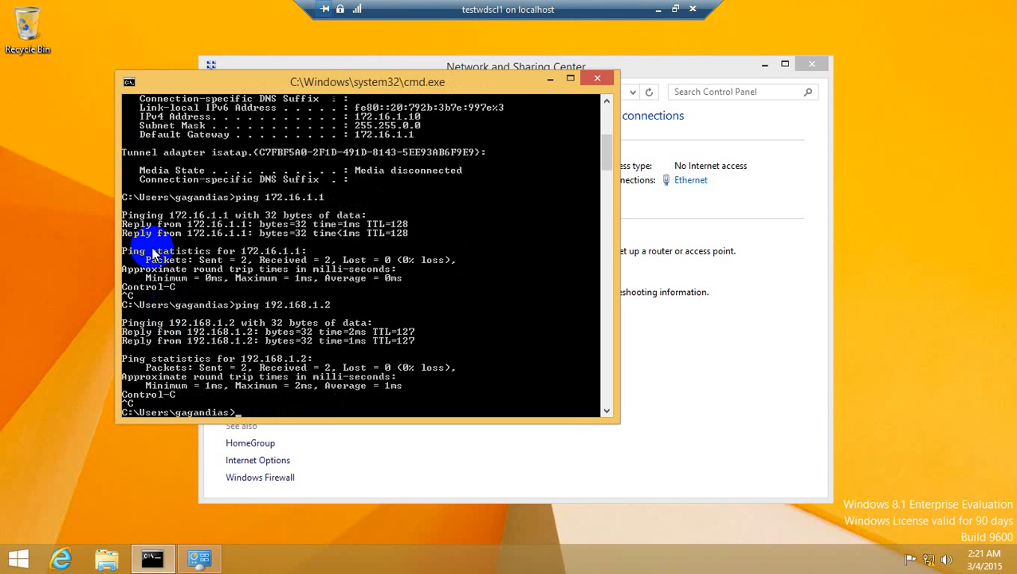
Step: Switch to Hyper-V Manager and check the DHCP guard and router guard options of testwdscl1's legacy network adapter
left_click(658, 10)
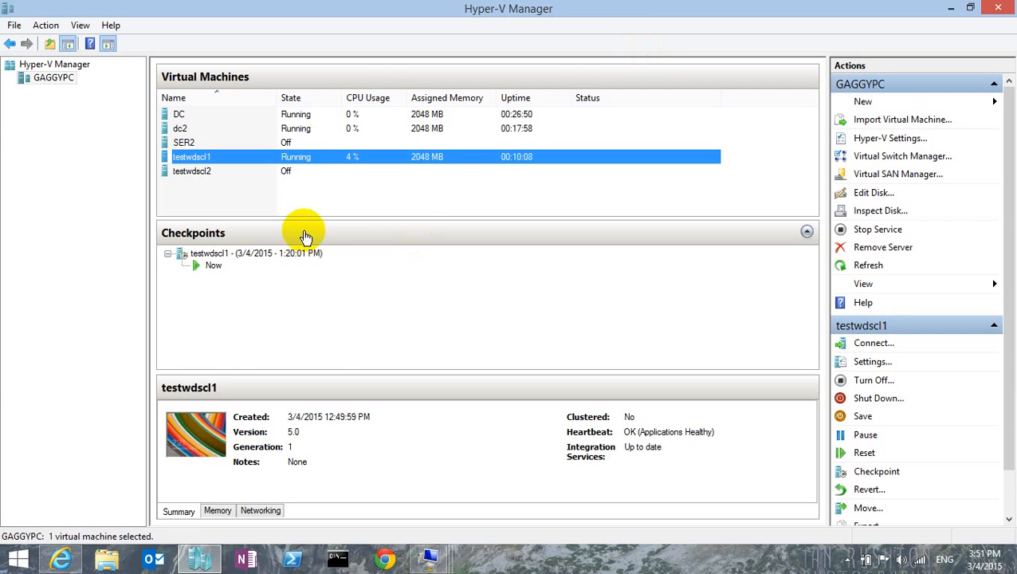
right_click(308, 156)
left_click(351, 191)
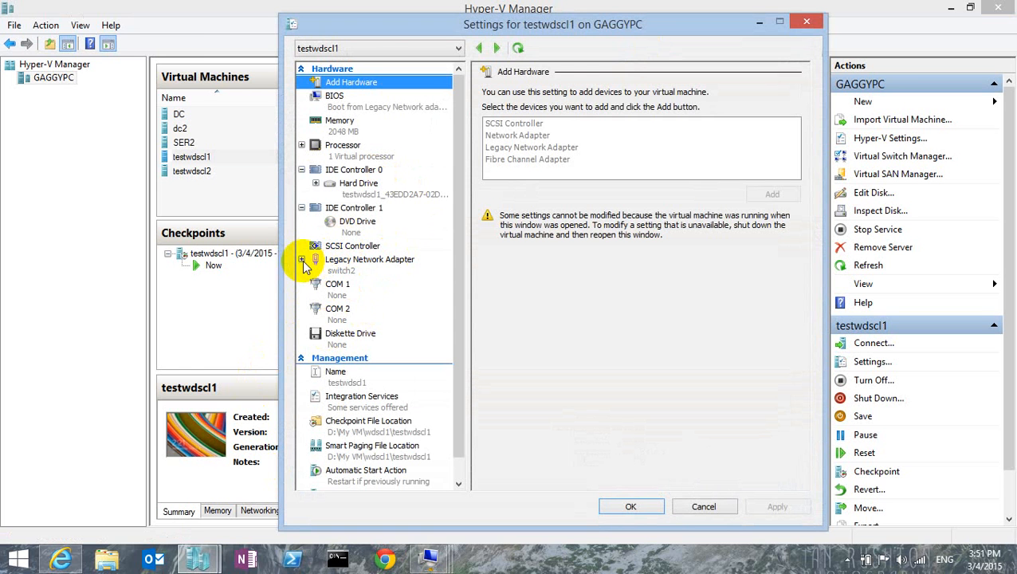
left_click(302, 259)
left_click(364, 285)
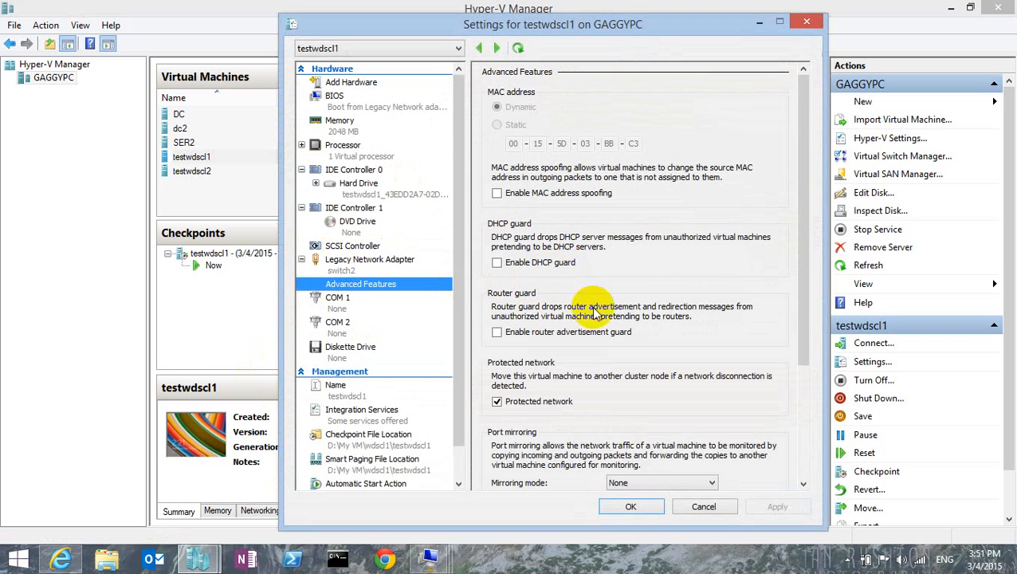
left_click(631, 508)
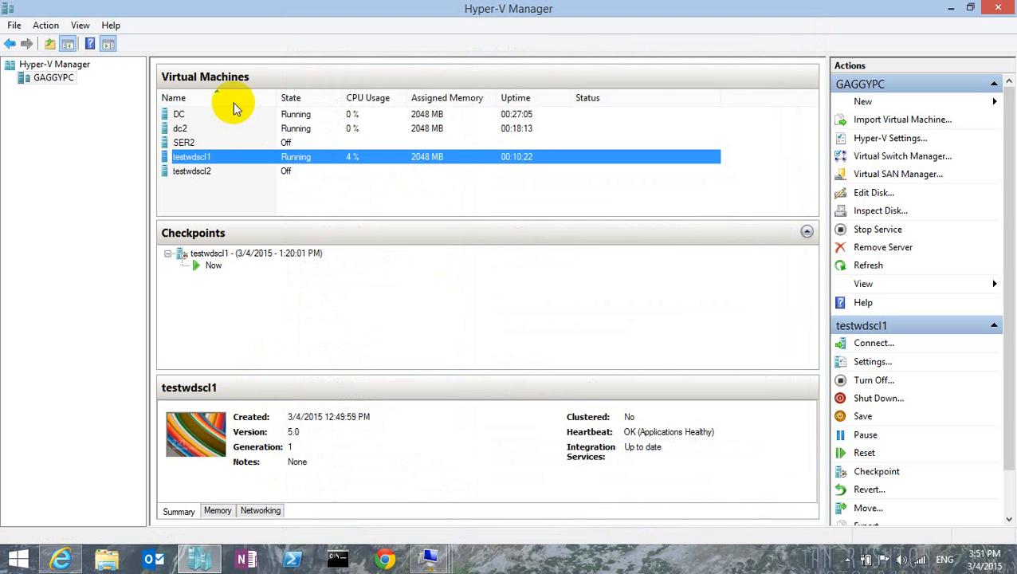
Step: Check the advanced features of the DC virtual machine's first network adapter, including DHCP guard and router guard
right_click(219, 117)
left_click(263, 150)
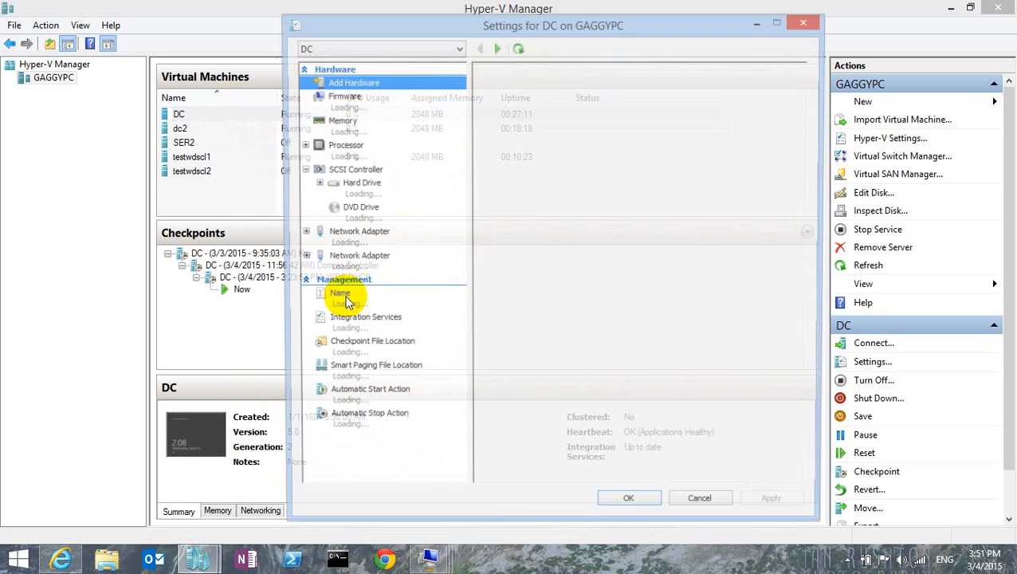
left_click(304, 234)
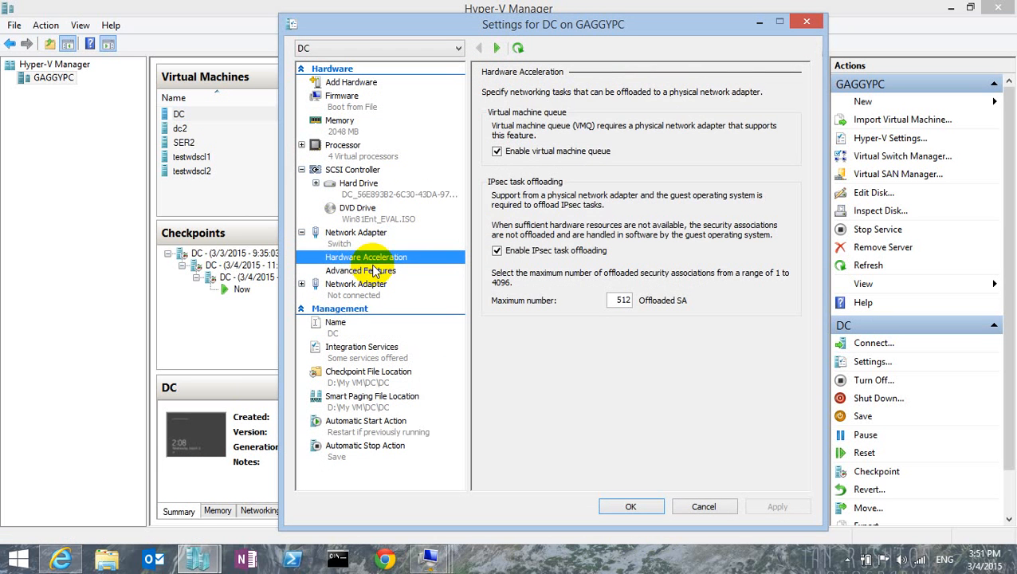
left_click(376, 271)
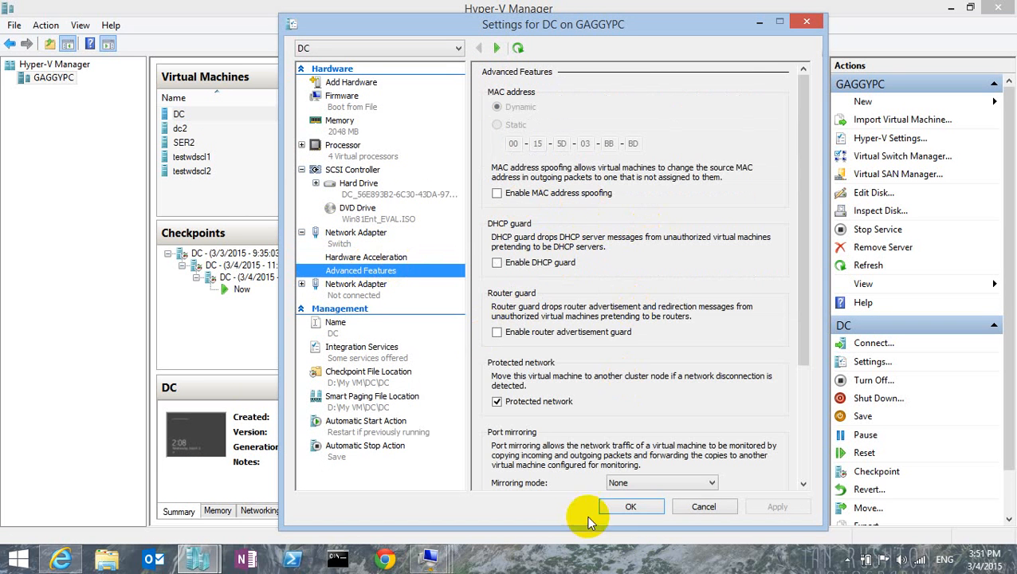
left_click(638, 507)
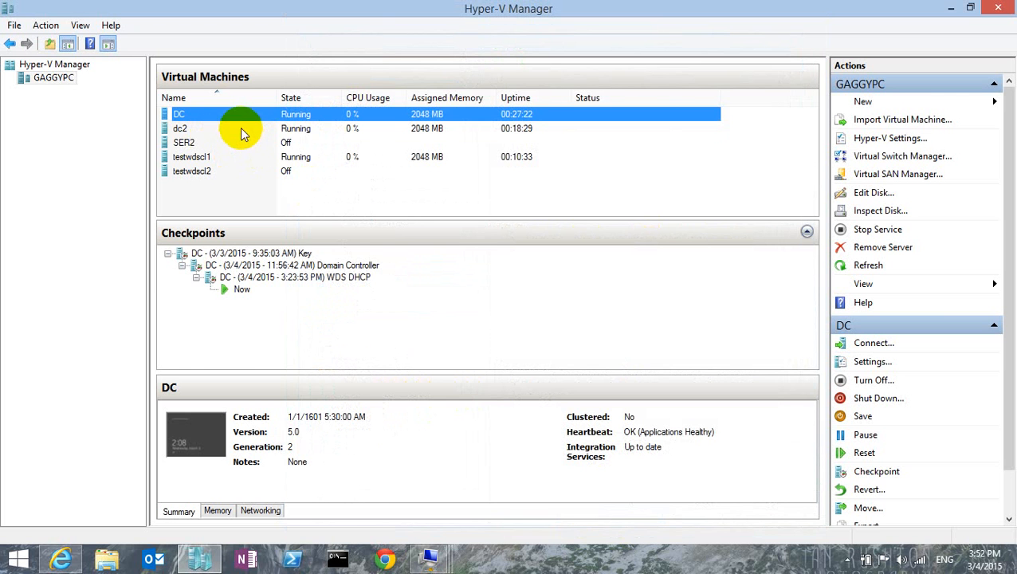
Step: Return to dc2 and review the Ethernet 2 and Ethernet interfaces with their IPv4 addresses
left_click(240, 129)
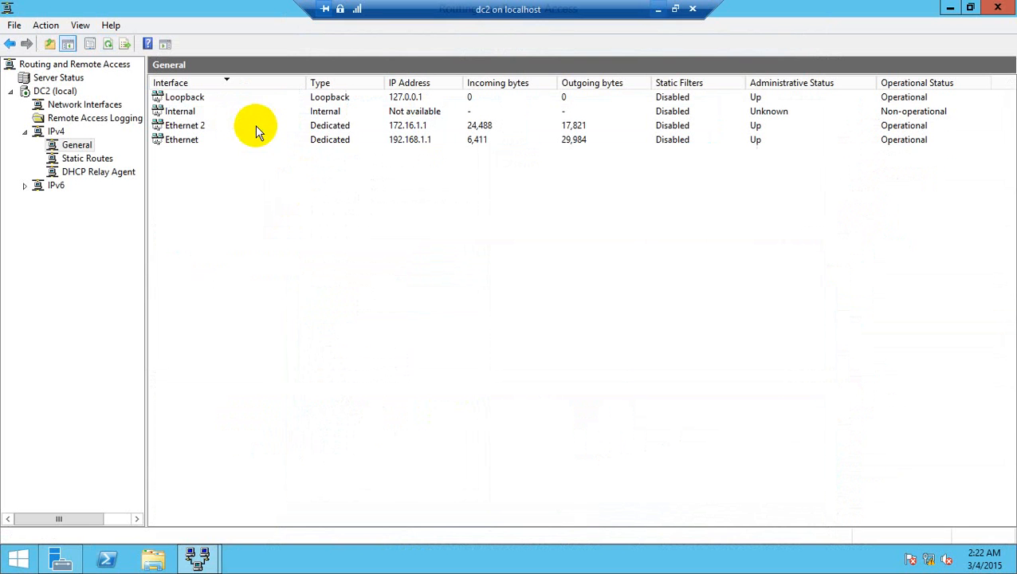
left_click(457, 128)
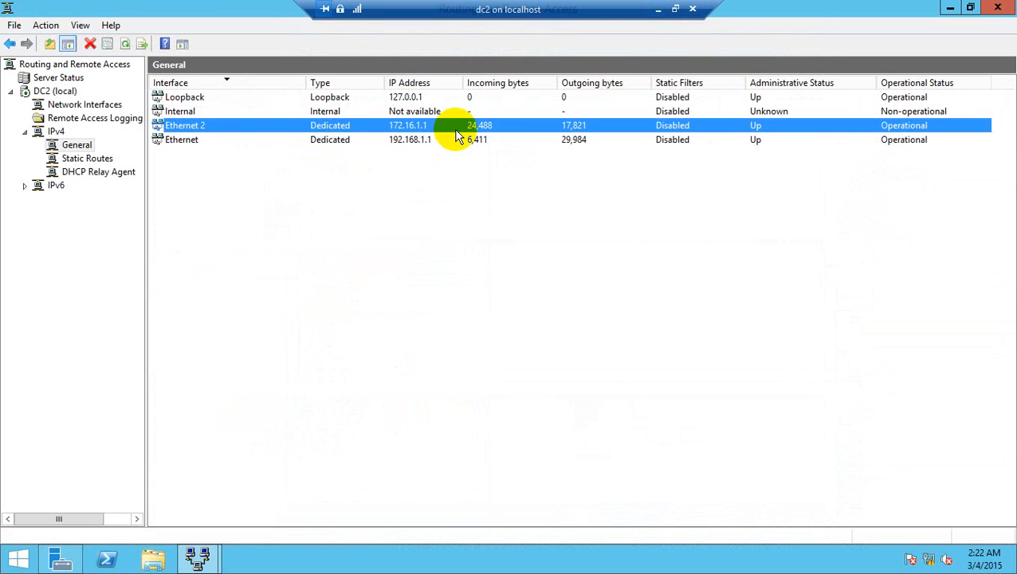
left_click(459, 142)
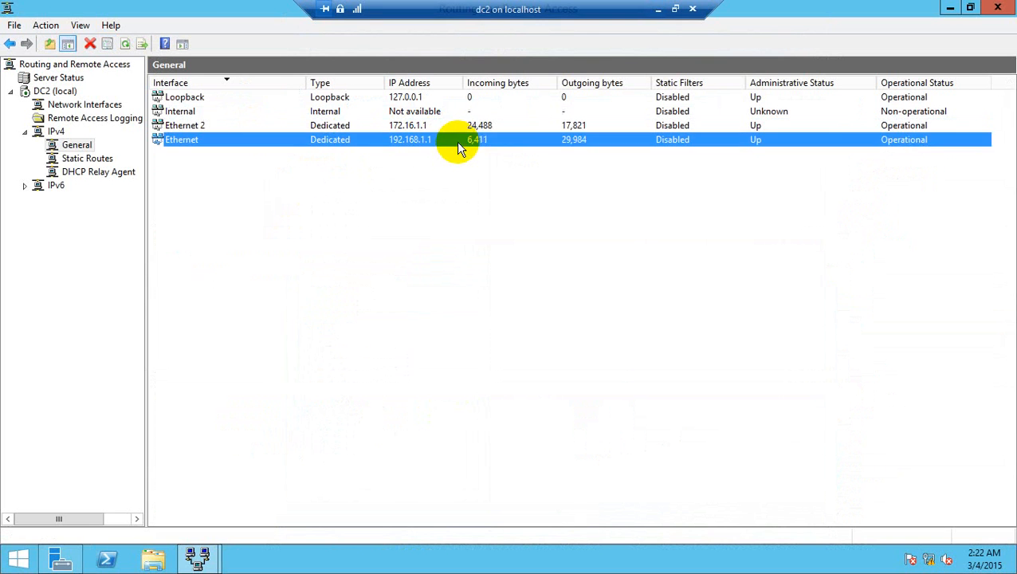
Step: Check the server address configured in the DHCP Relay Agent's properties on dc2
left_click(105, 175)
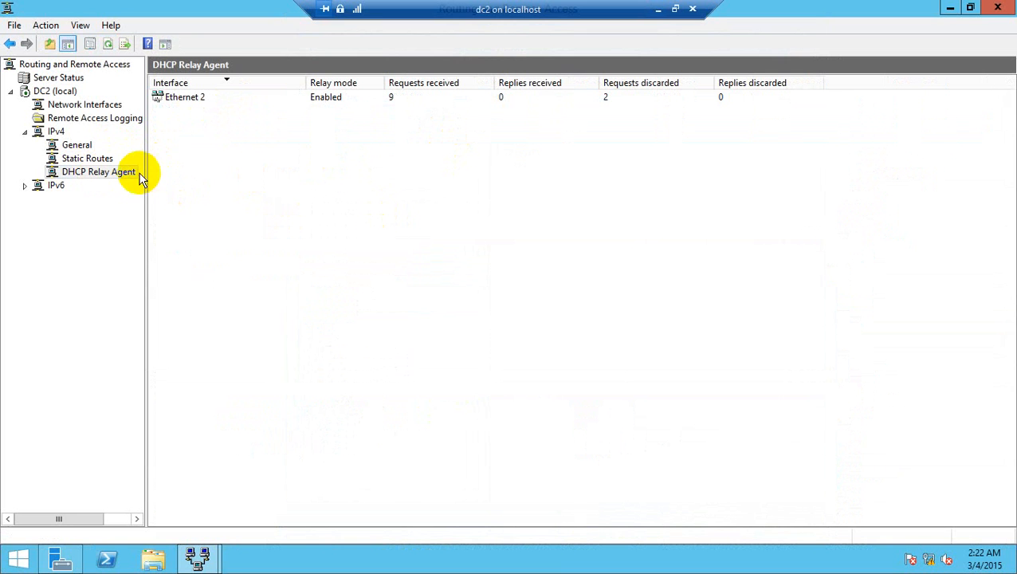
right_click(132, 175)
left_click(193, 275)
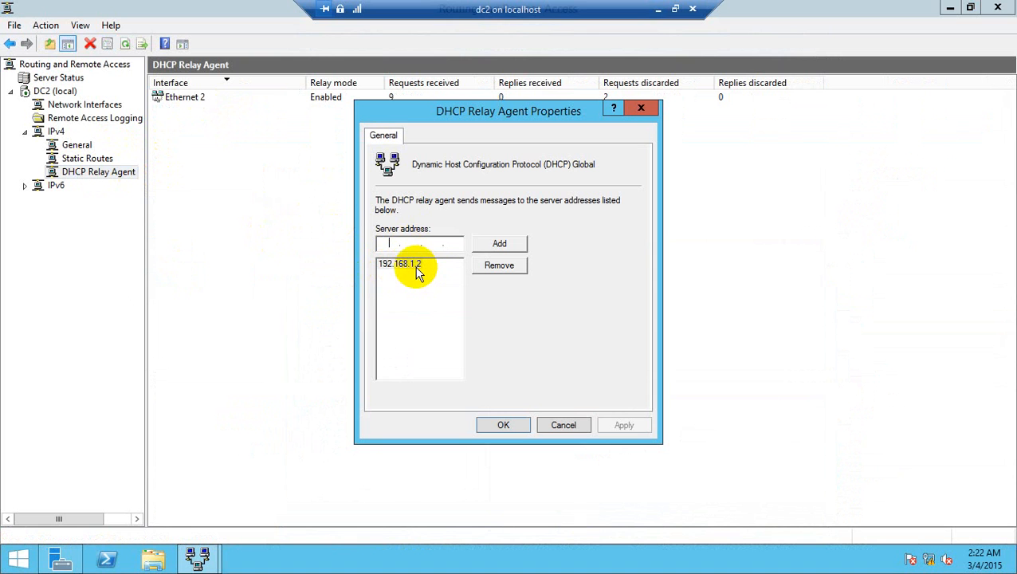
left_click(503, 425)
Step: Refresh the DHCP Relay Agent statistics and check the request and reply counters of the Ethernet 2 interface
right_click(122, 174)
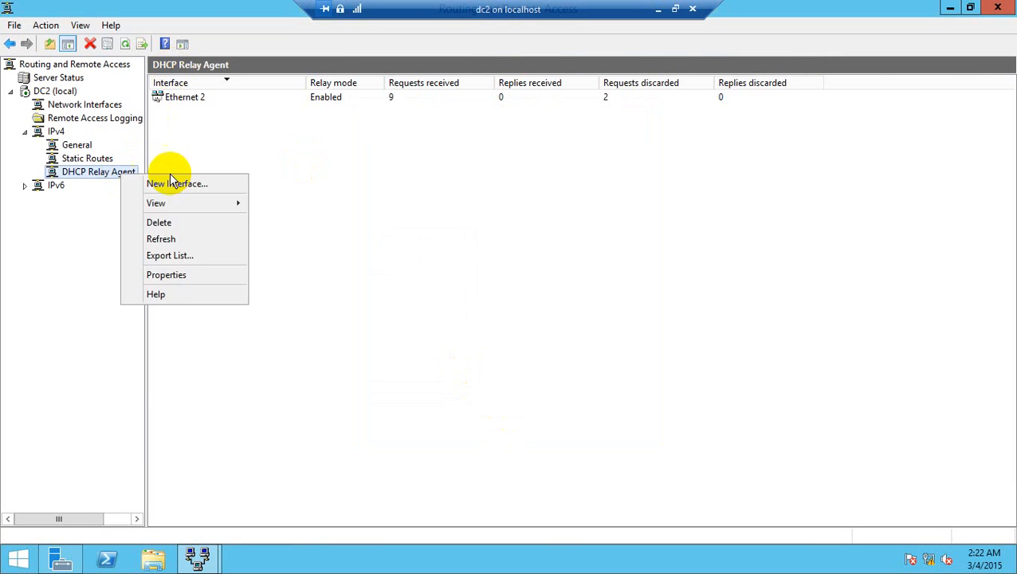
left_click(201, 241)
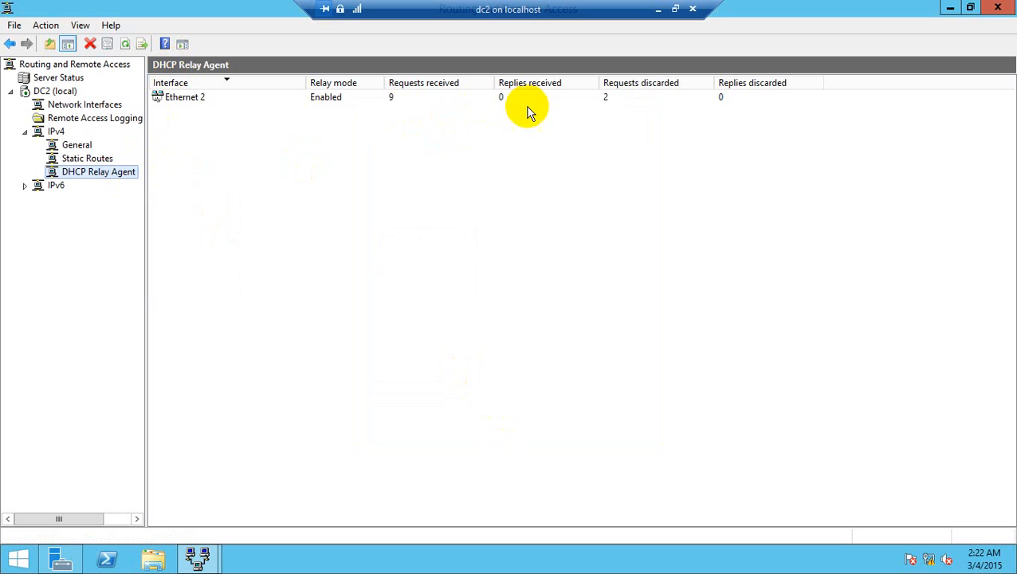
left_click(216, 102)
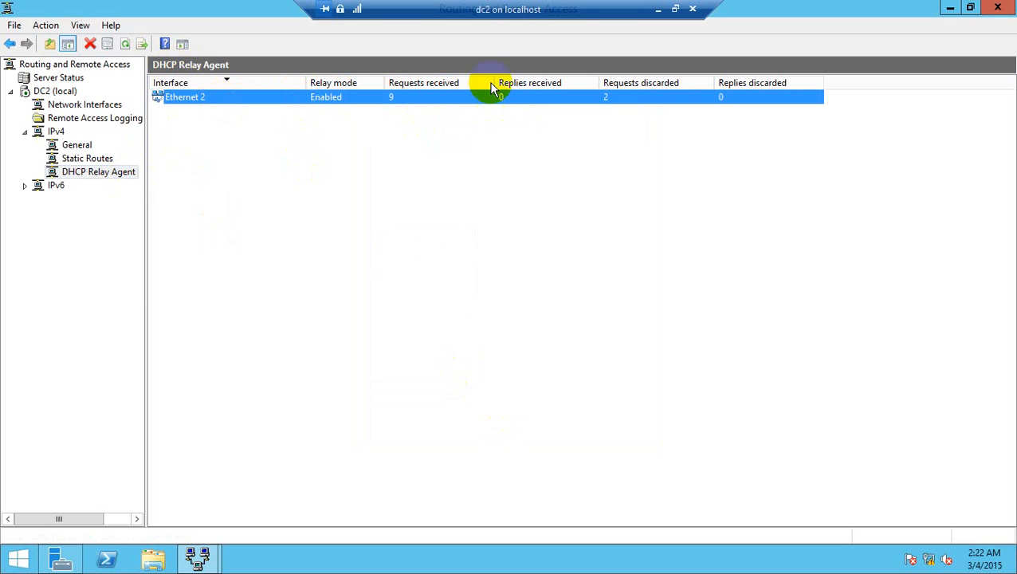
right_click(192, 96)
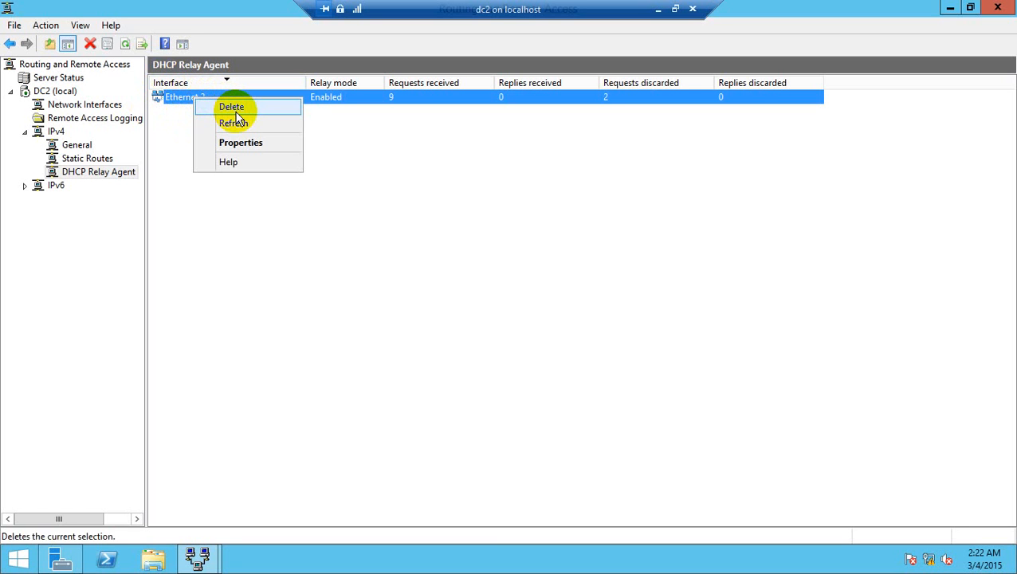
left_click(400, 161)
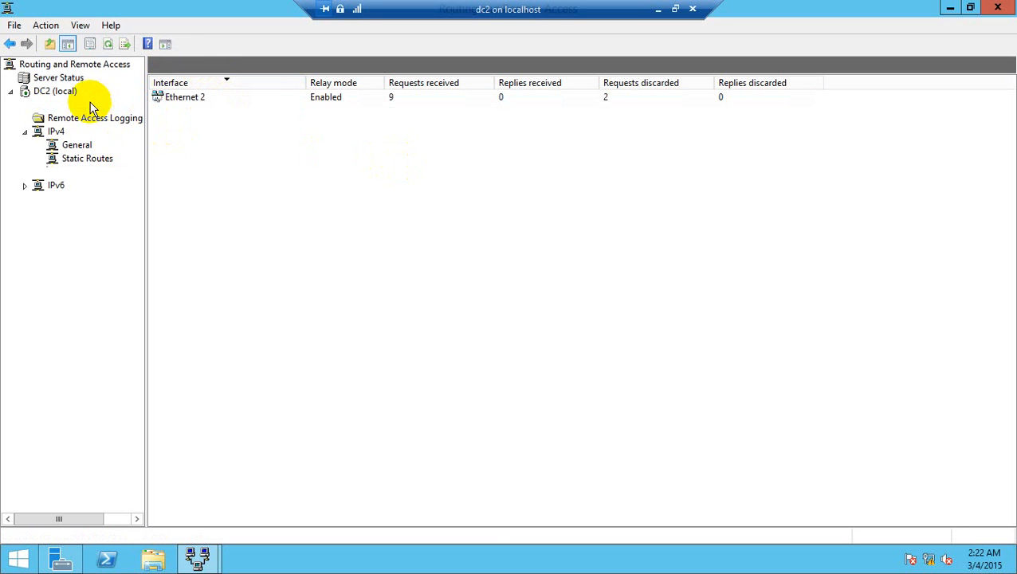
Step: Inspect Ethernet 2 in the server's network interfaces and check its IP address in the IPv4 general interface list
left_click(87, 104)
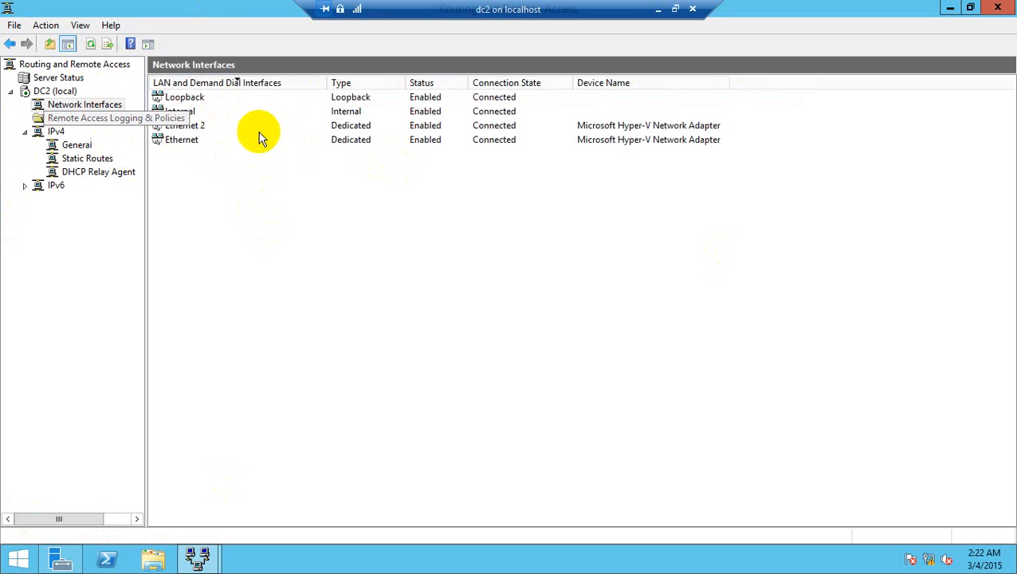
left_click(201, 126)
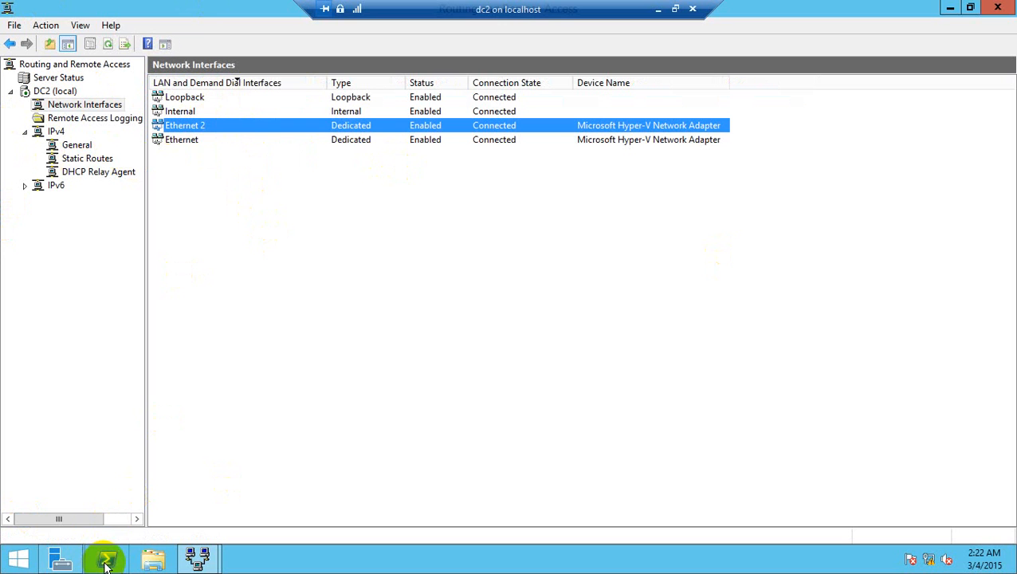
right_click(200, 125)
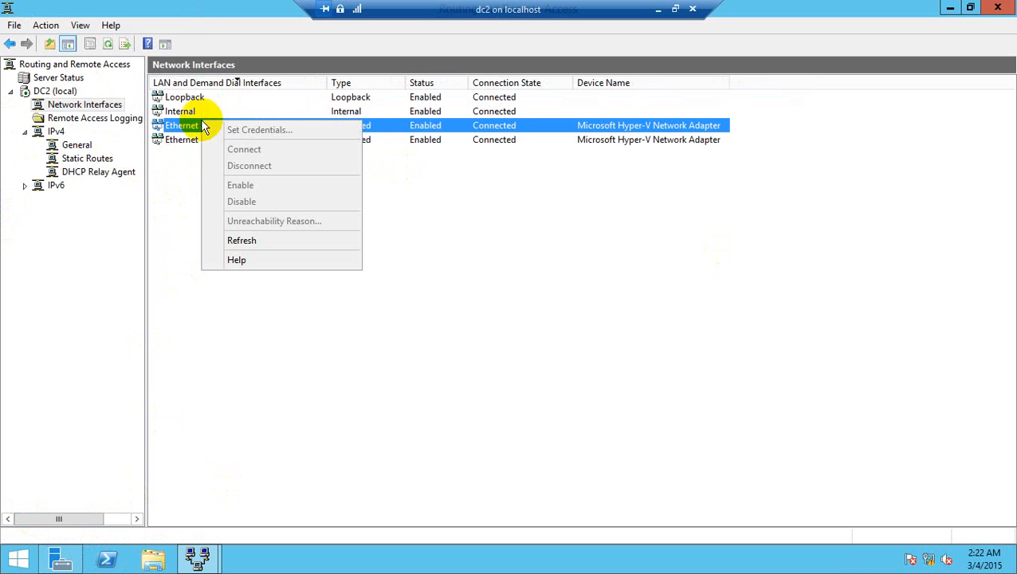
left_click(78, 147)
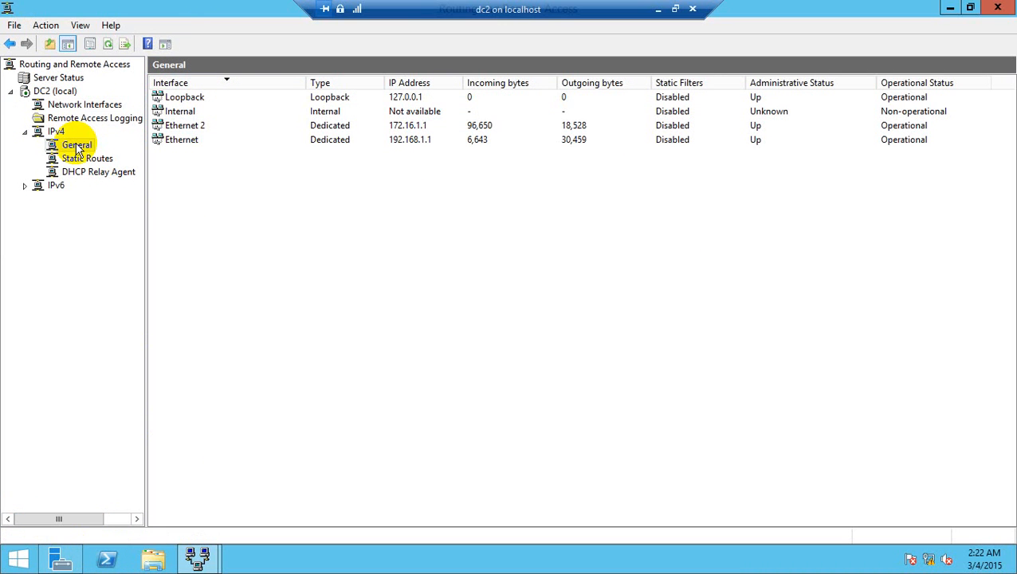
mouse_move(463, 83)
left_mouse_down()
mouse_move(472, 89)
mouse_move(464, 100)
mouse_move(467, 90)
left_mouse_up()
left_click(413, 125)
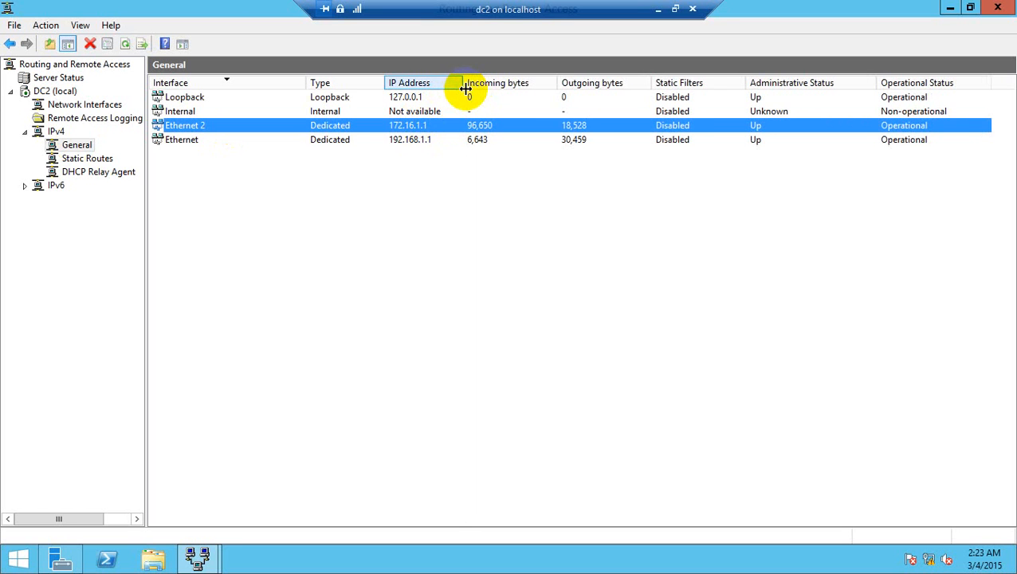
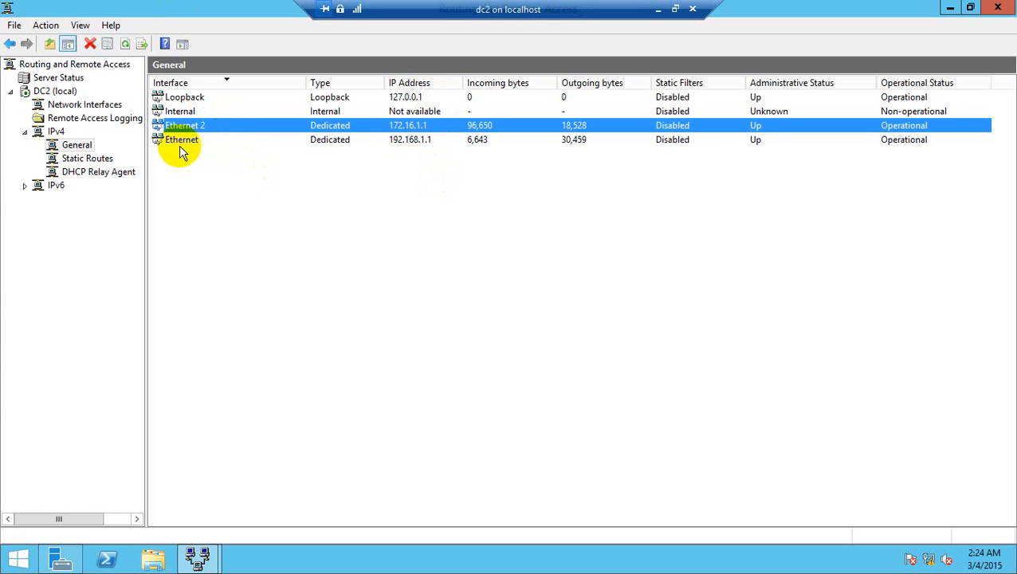
Step: Refresh the DHCP Relay Agent statistics and check the received and discarded request counters of Ethernet 2
left_click(94, 175)
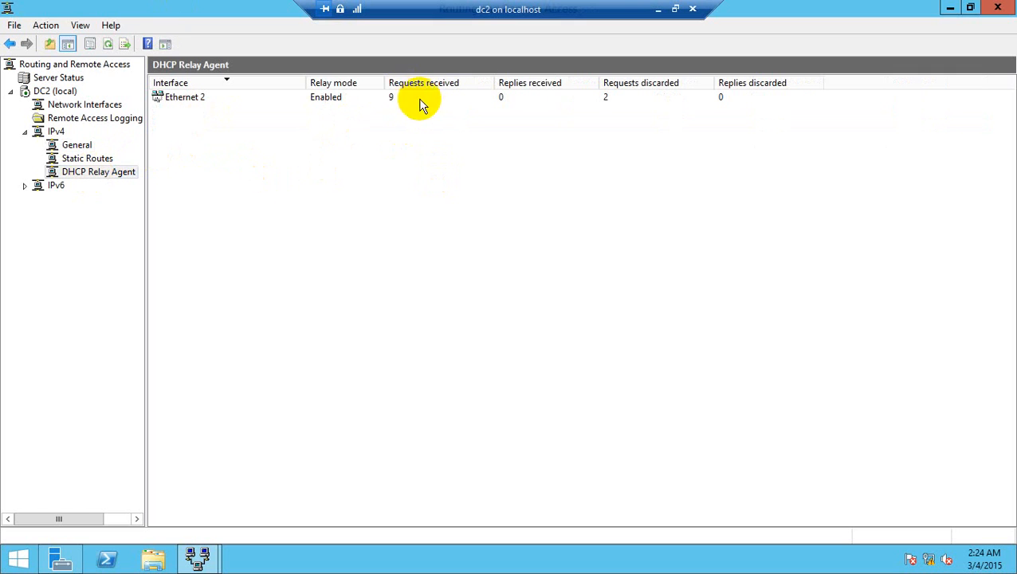
right_click(106, 183)
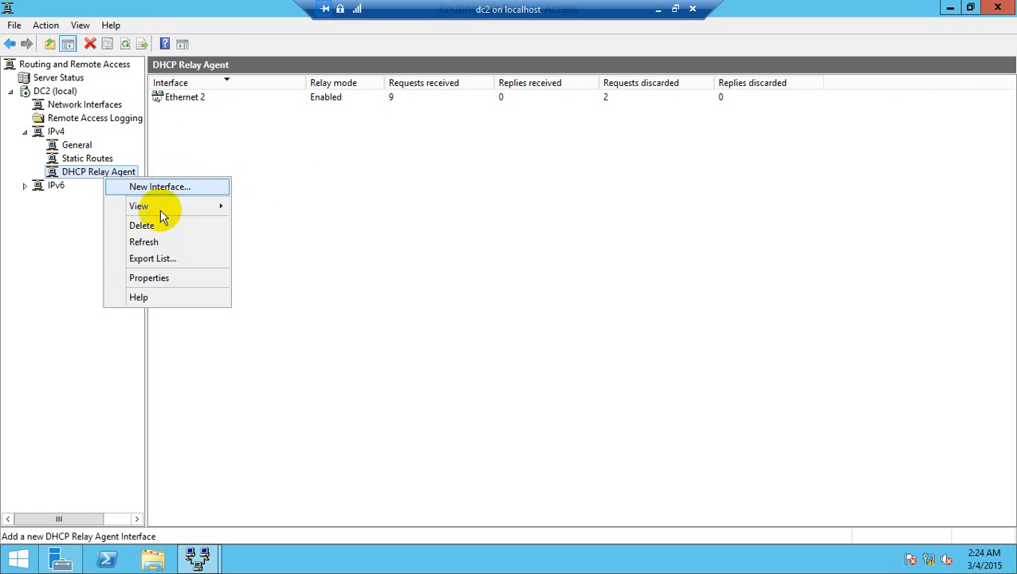
left_click(159, 247)
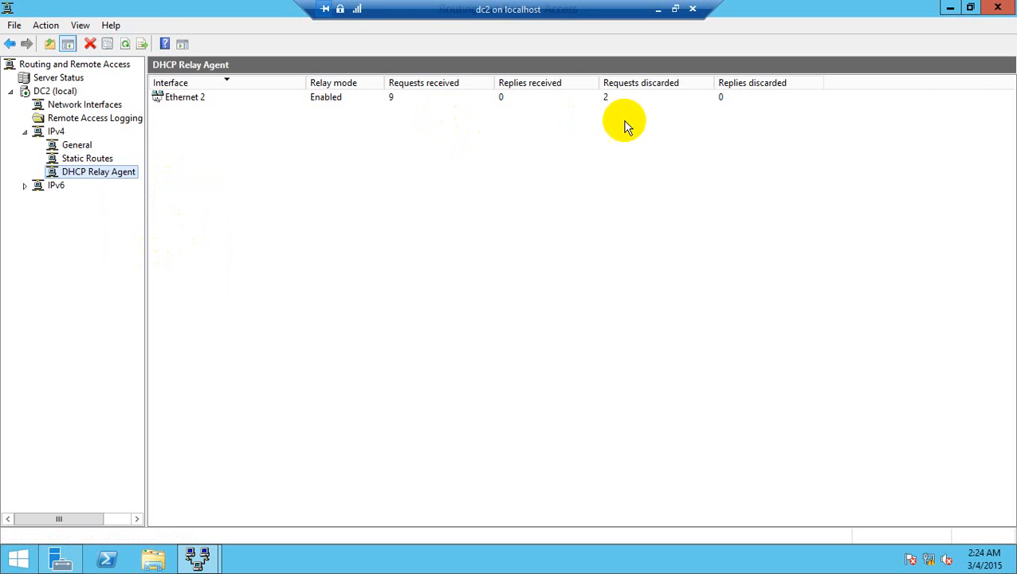
left_click(330, 99)
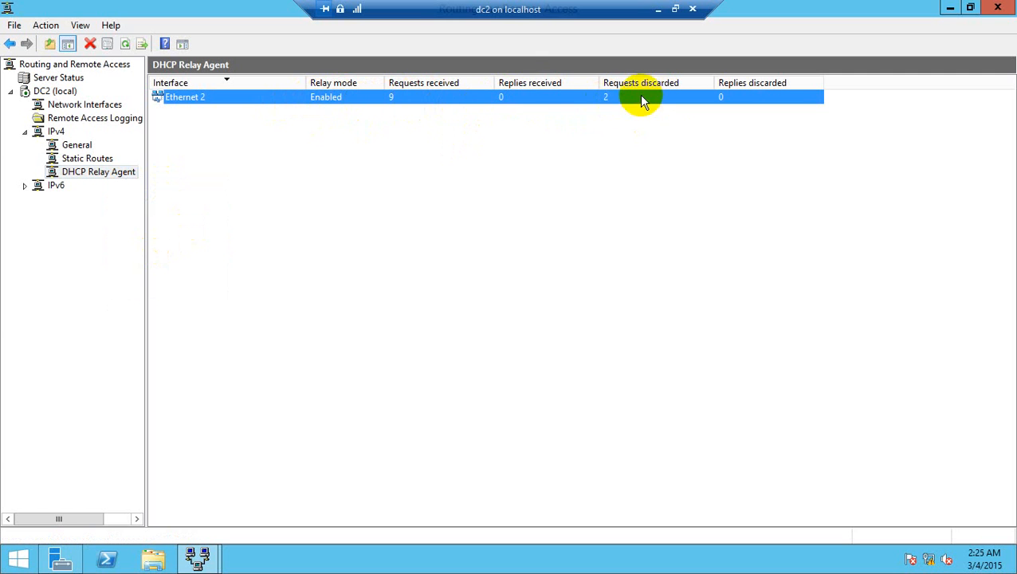
right_click(96, 172)
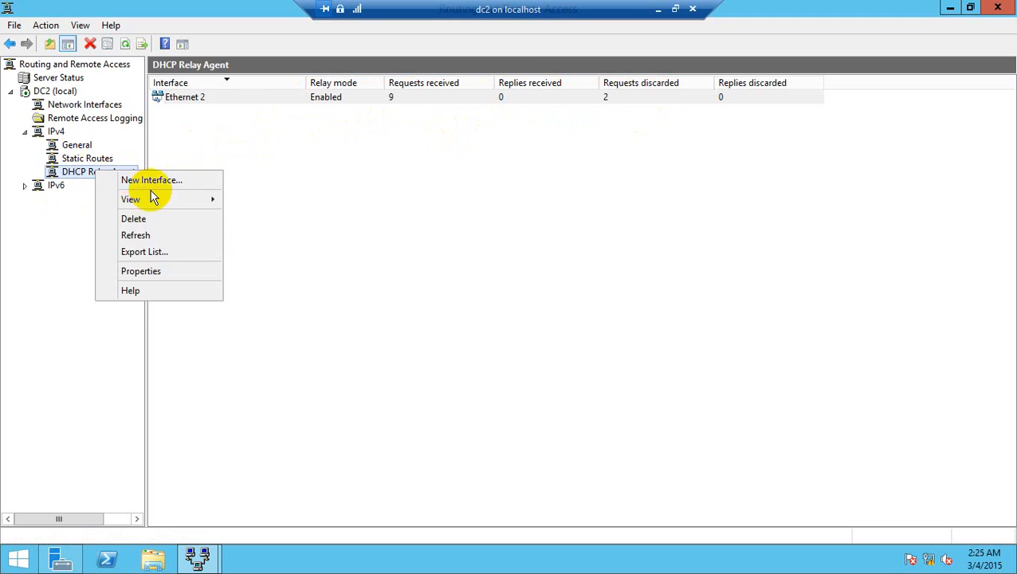
left_click(151, 236)
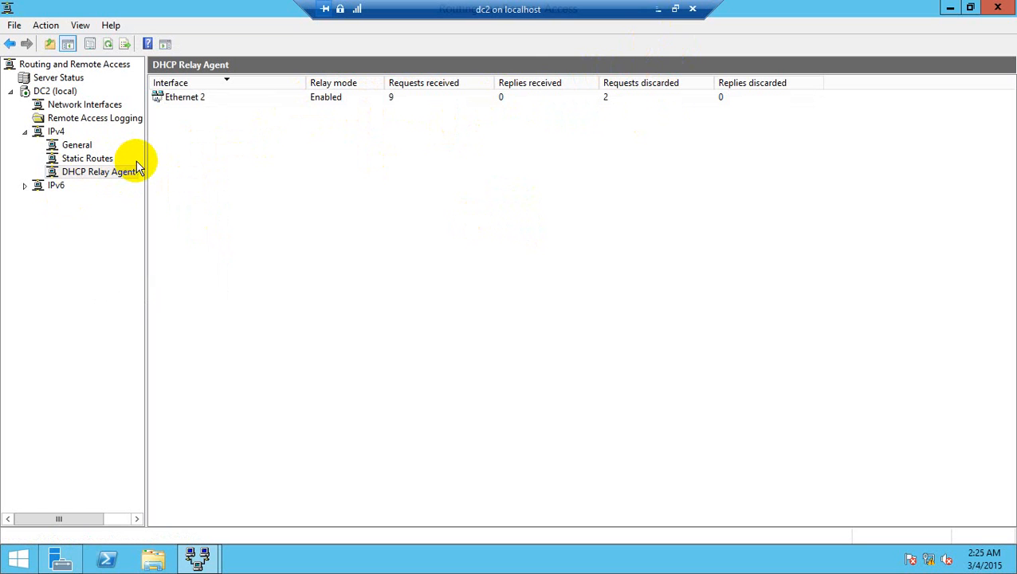
Step: Look over the server's network interfaces and recheck the server address in the DHCP Relay Agent's properties
left_click(92, 107)
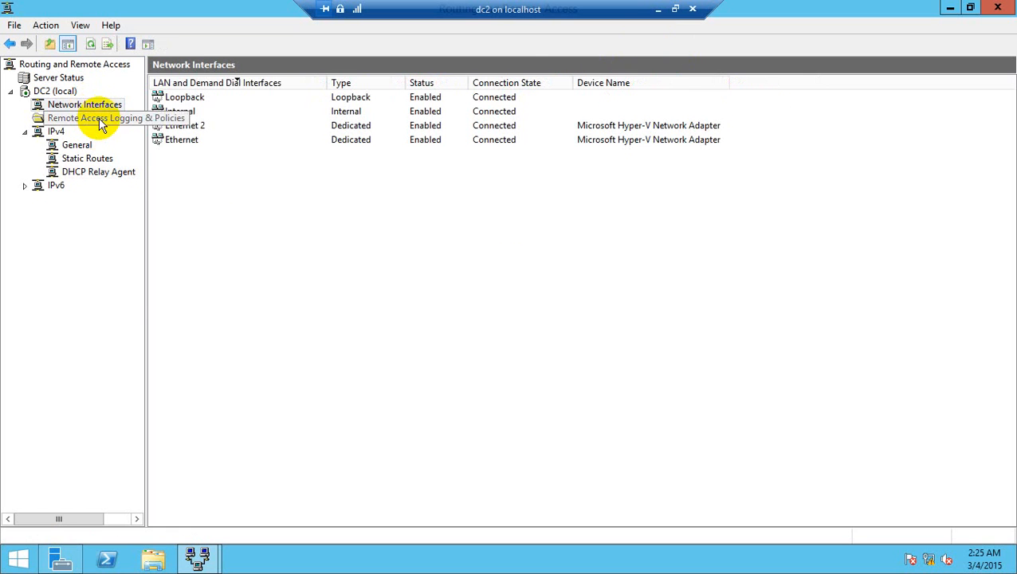
left_click(100, 120)
left_click(106, 174)
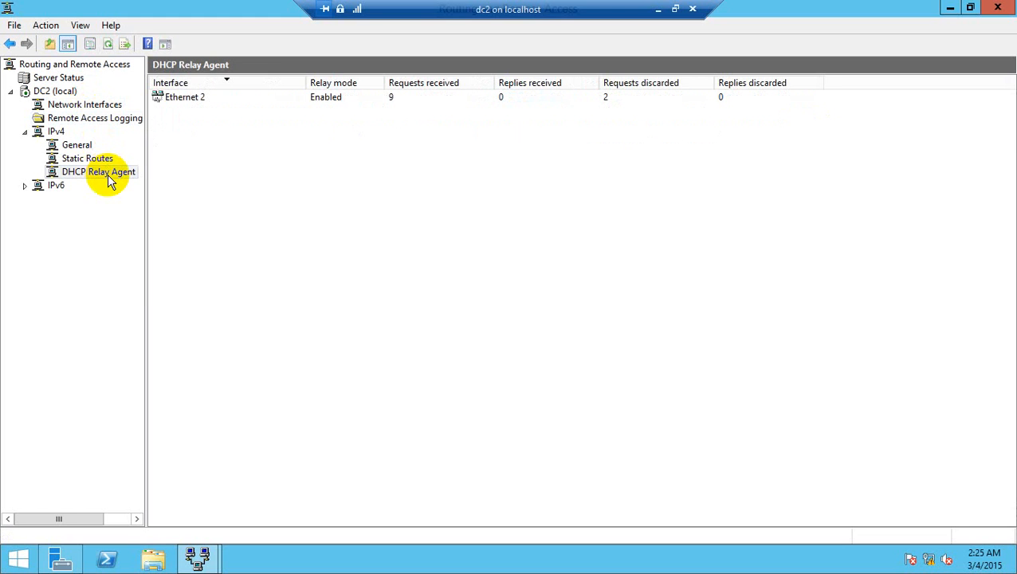
right_click(108, 177)
left_click(175, 279)
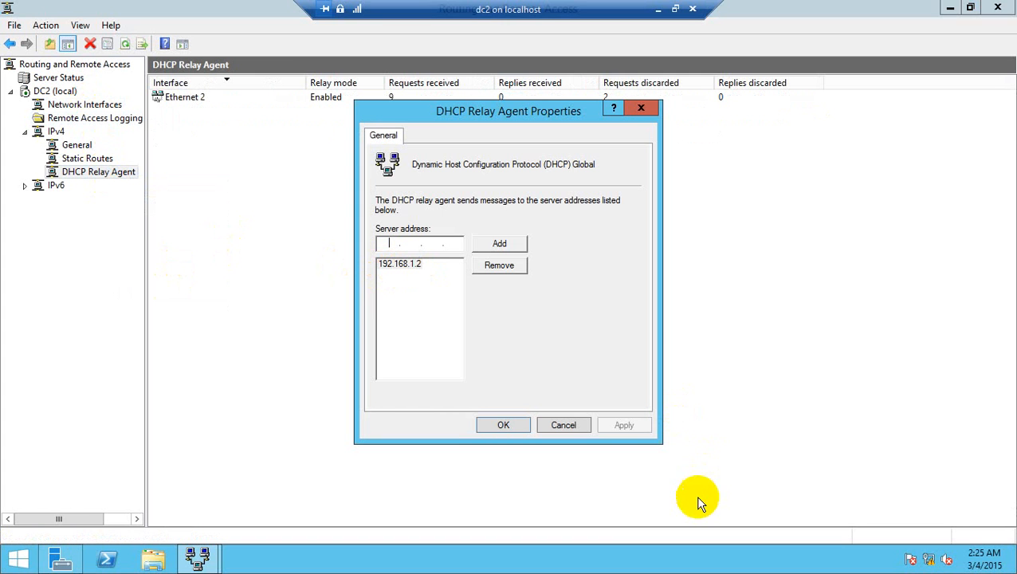
left_click(504, 426)
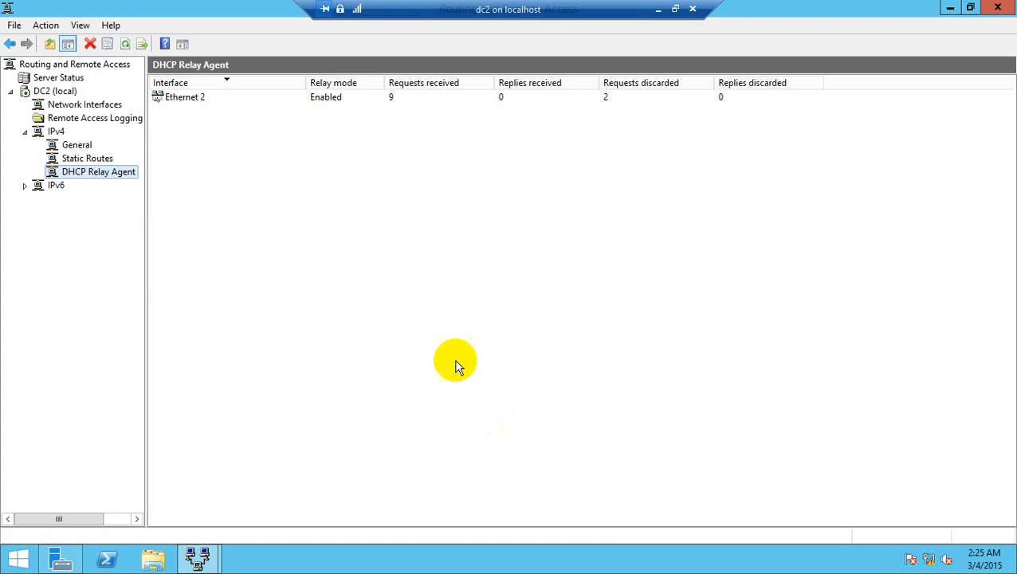
Step: Remove the Ethernet 2 interface from the DHCP Relay Agent
right_click(186, 98)
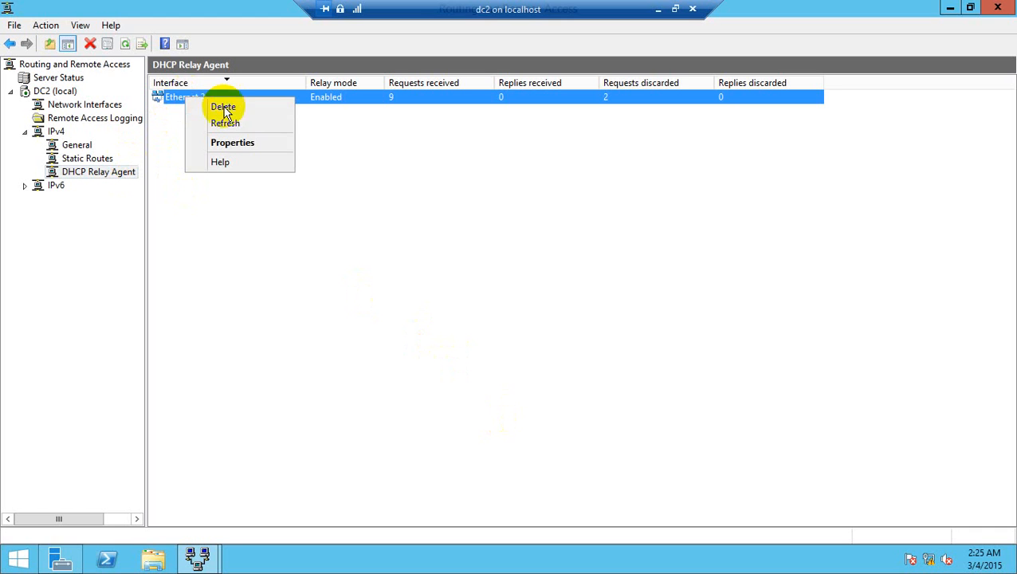
left_click(244, 111)
left_click(566, 343)
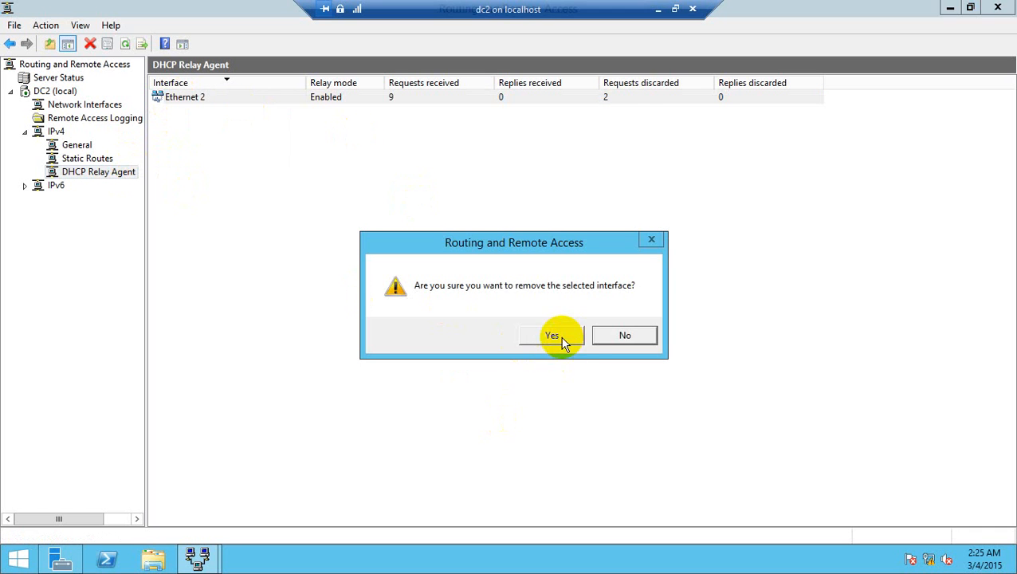
Step: Add the Ethernet interface to the DHCP Relay Agent with the default relay settings and refresh its statistics
right_click(112, 176)
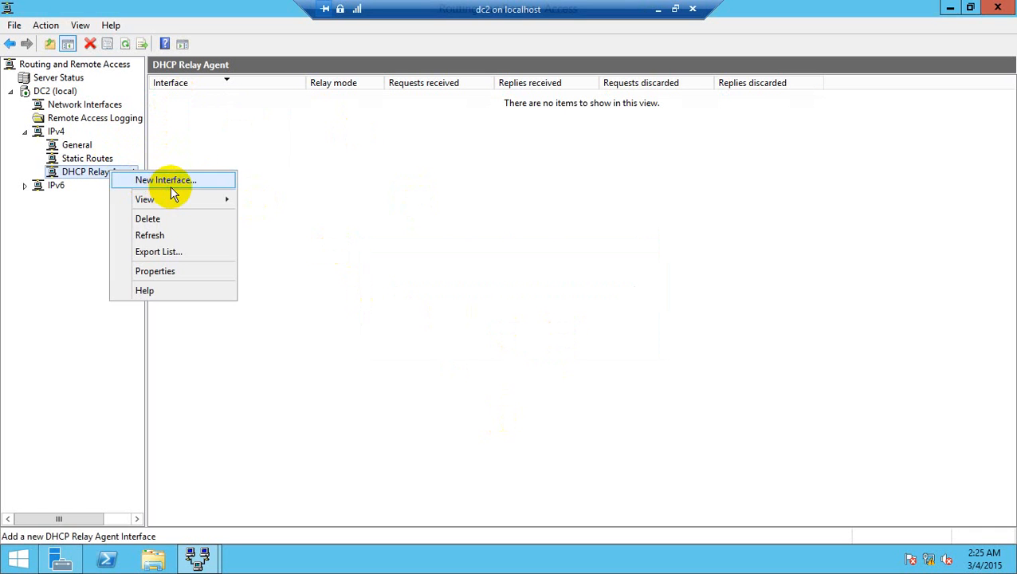
left_click(169, 182)
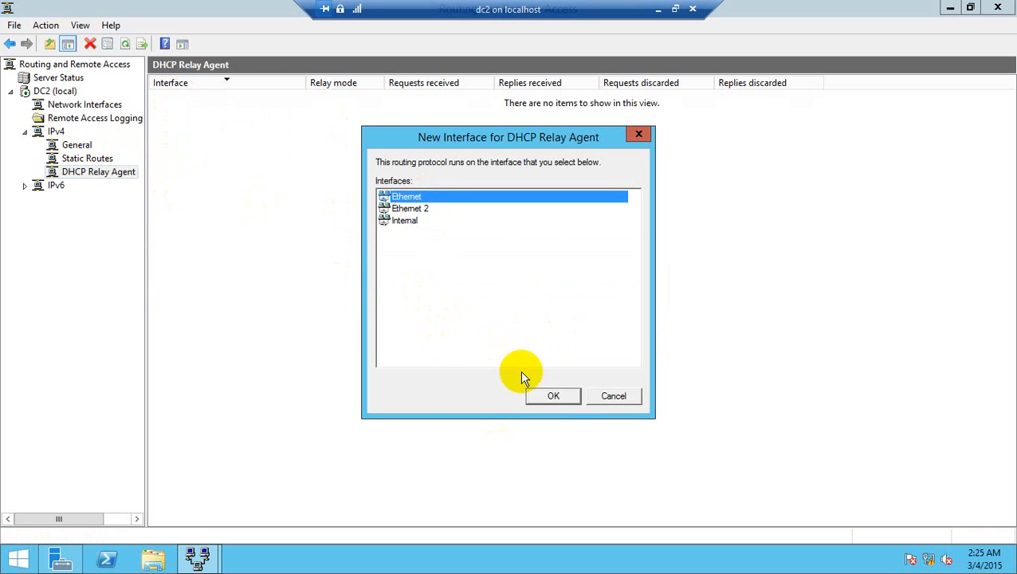
left_click(543, 398)
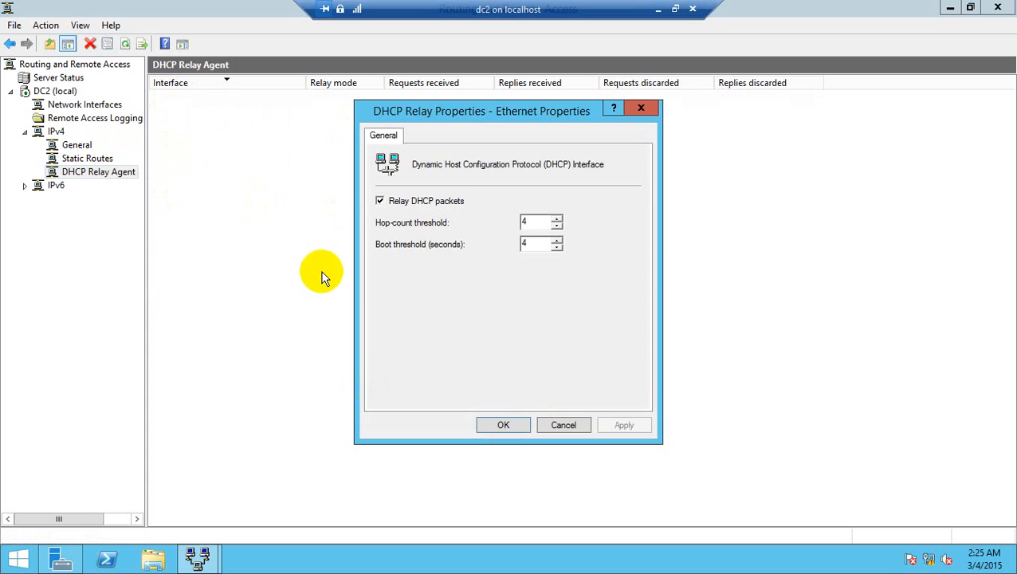
left_click(505, 425)
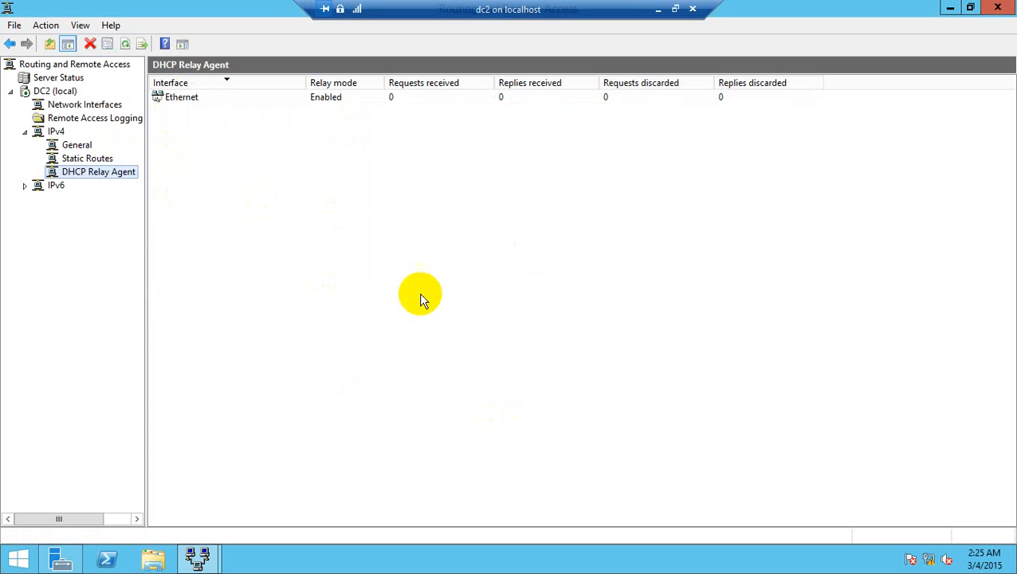
right_click(118, 176)
left_click(202, 236)
Step: Switch to the testwdscl1 virtual machine and open the properties of its Ethernet adapter
left_click(658, 9)
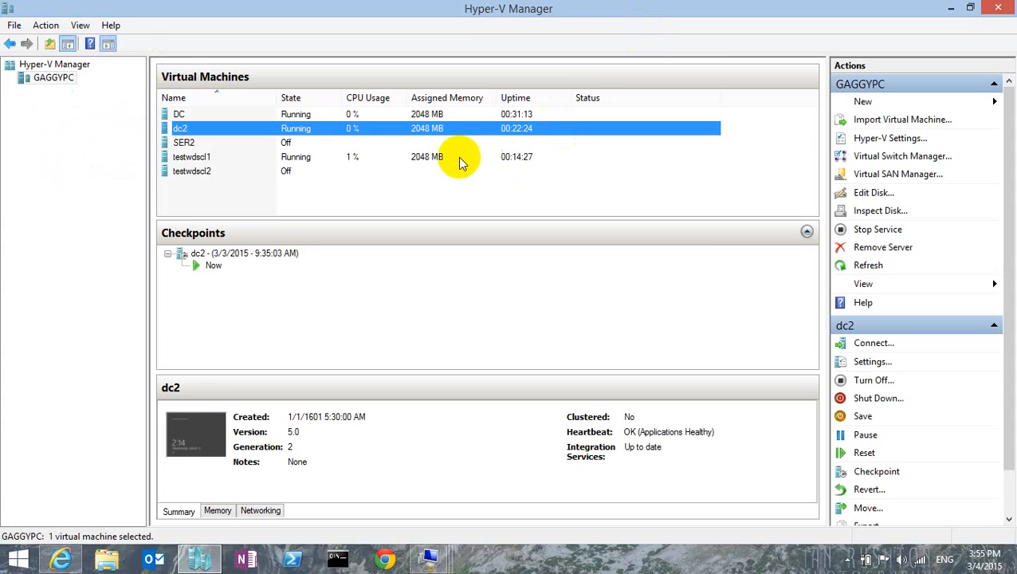
double_click(449, 156)
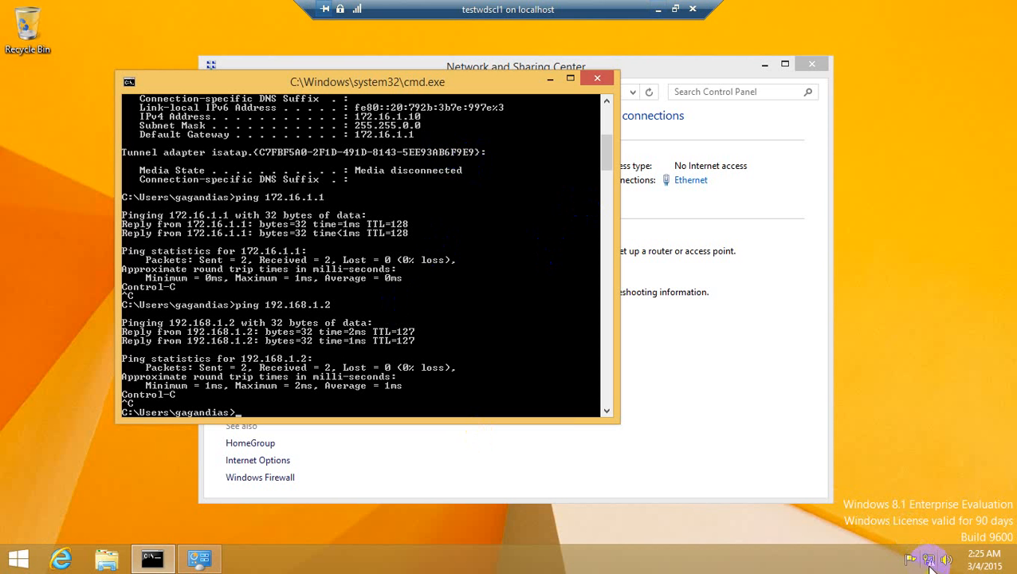
right_click(930, 560)
left_click(887, 551)
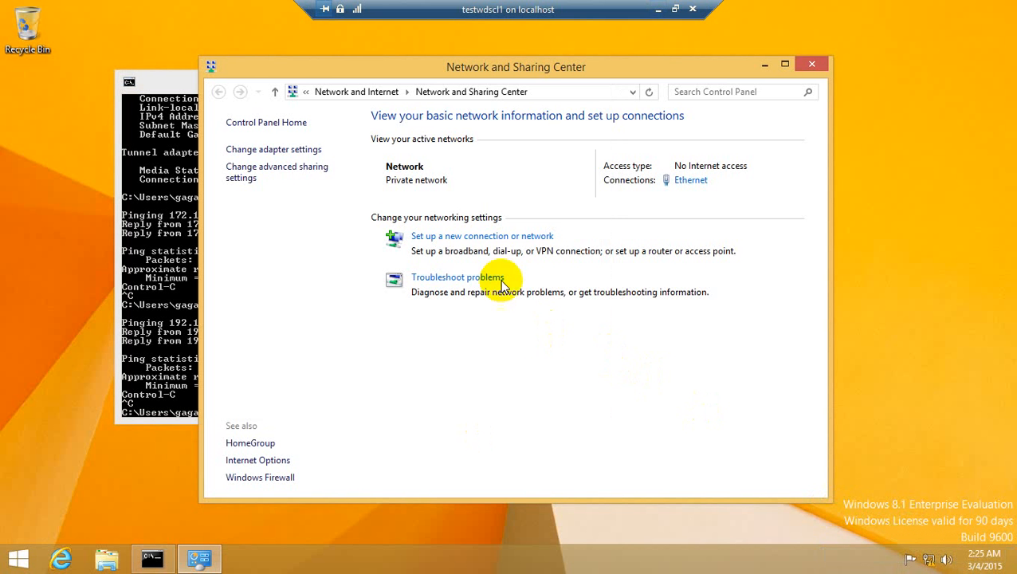
left_click(255, 150)
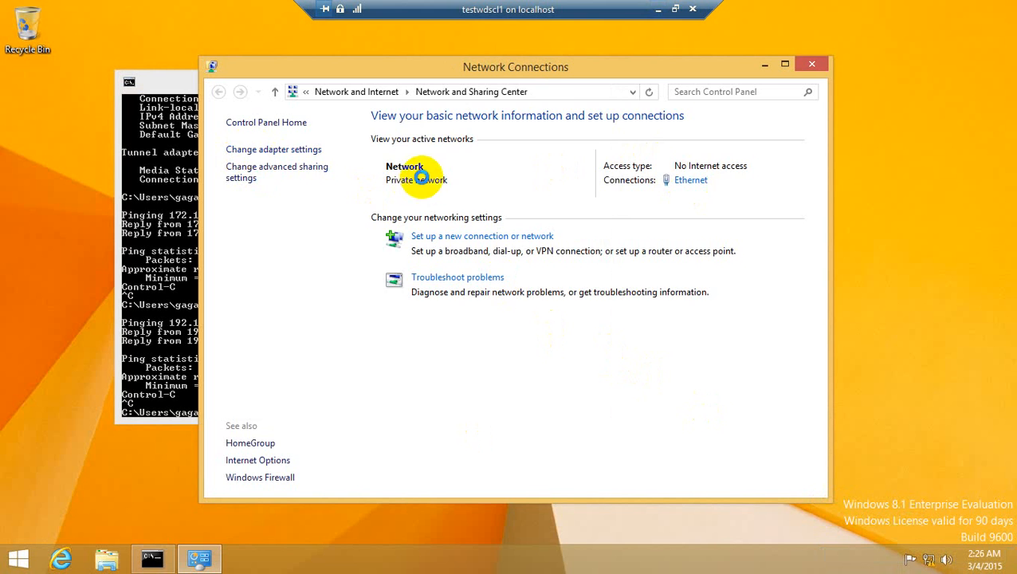
left_click(287, 154)
right_click(290, 156)
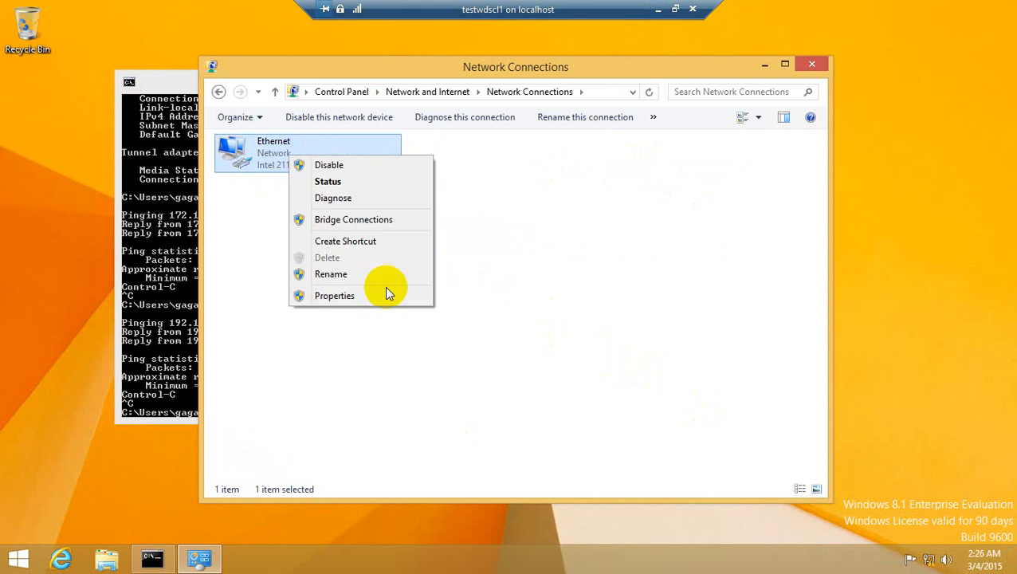
left_click(377, 300)
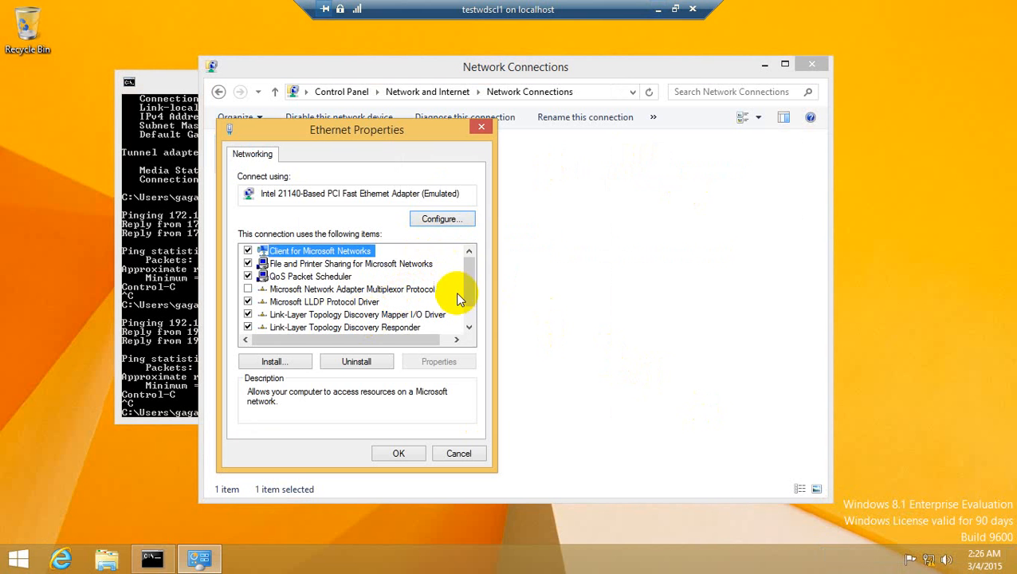
Step: Set the adapter's IPv4 settings to obtain both the IP address and the DNS server address automatically
left_click_drag(470, 289, 466, 329)
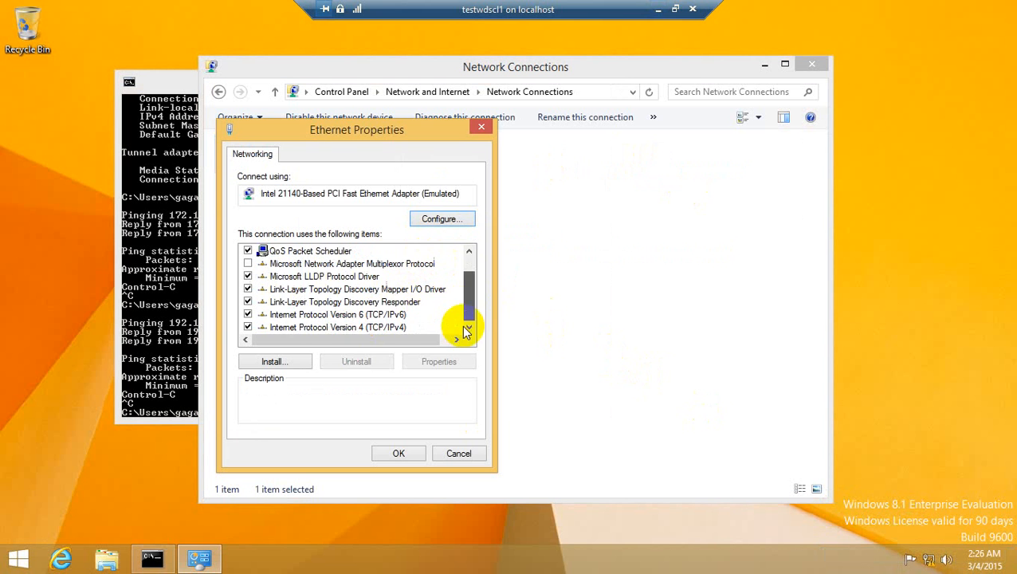
left_click(387, 326)
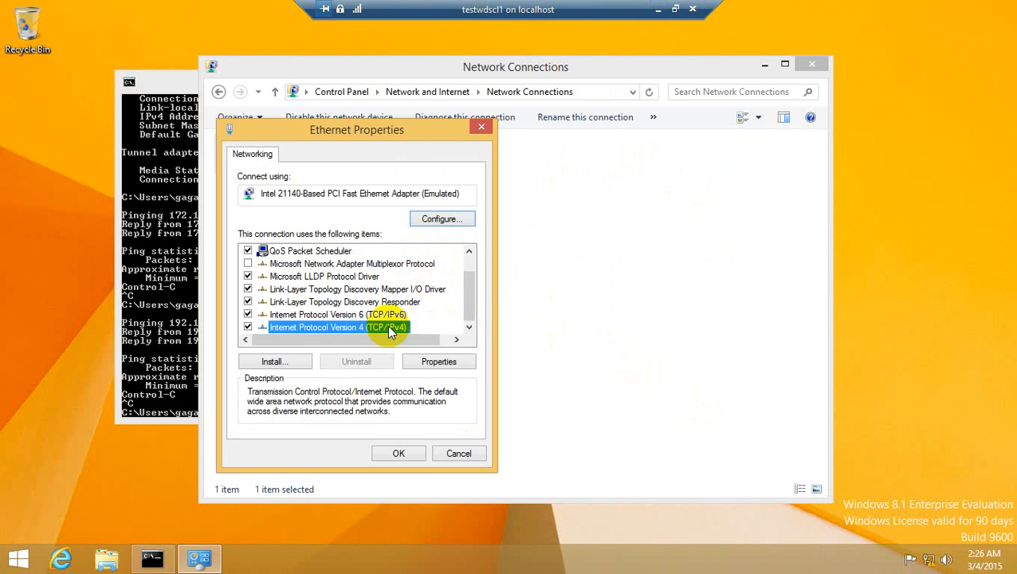
double_click(389, 329)
left_click(389, 278)
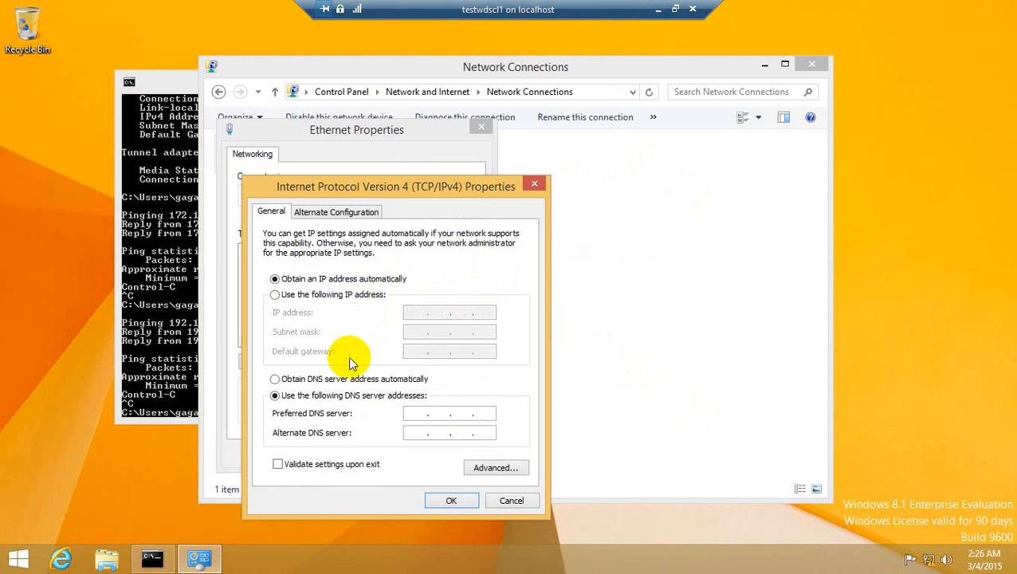
left_click(335, 379)
left_click(435, 502)
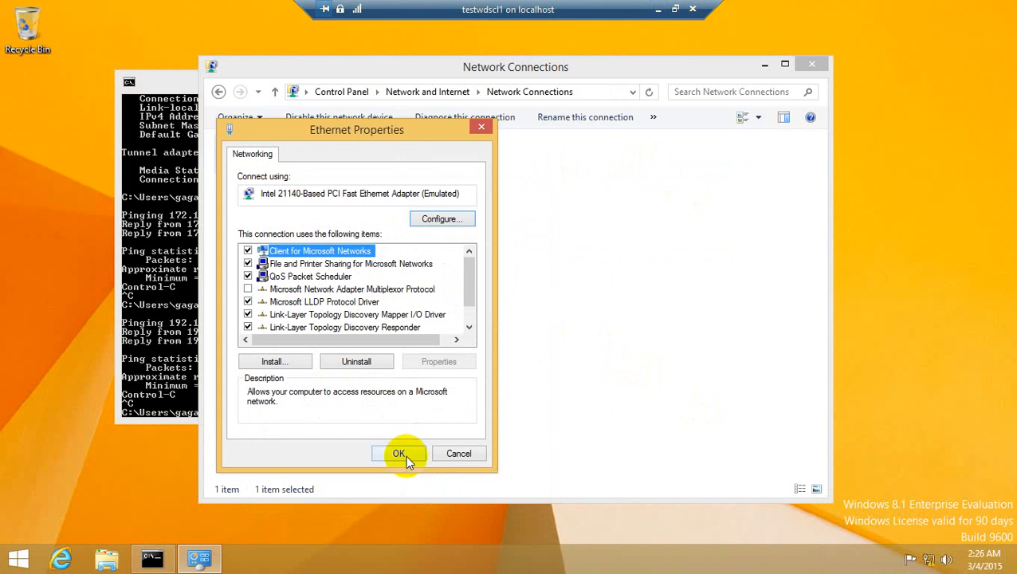
left_click(405, 458)
Step: Request a new DHCP lease in the command prompt with ipconfig /renew
left_click(174, 215)
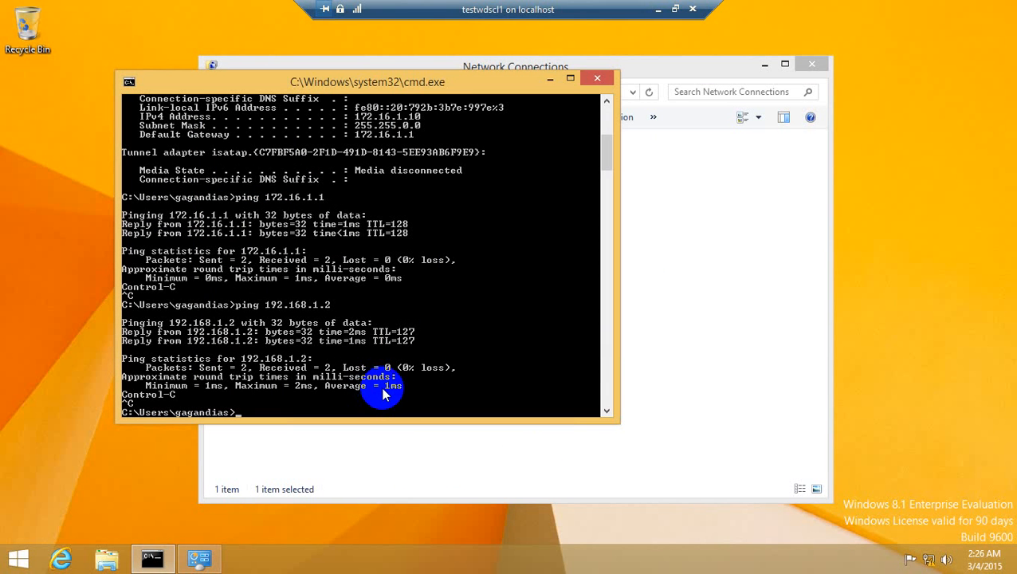
type("ipconfig /renew")
key("Return")
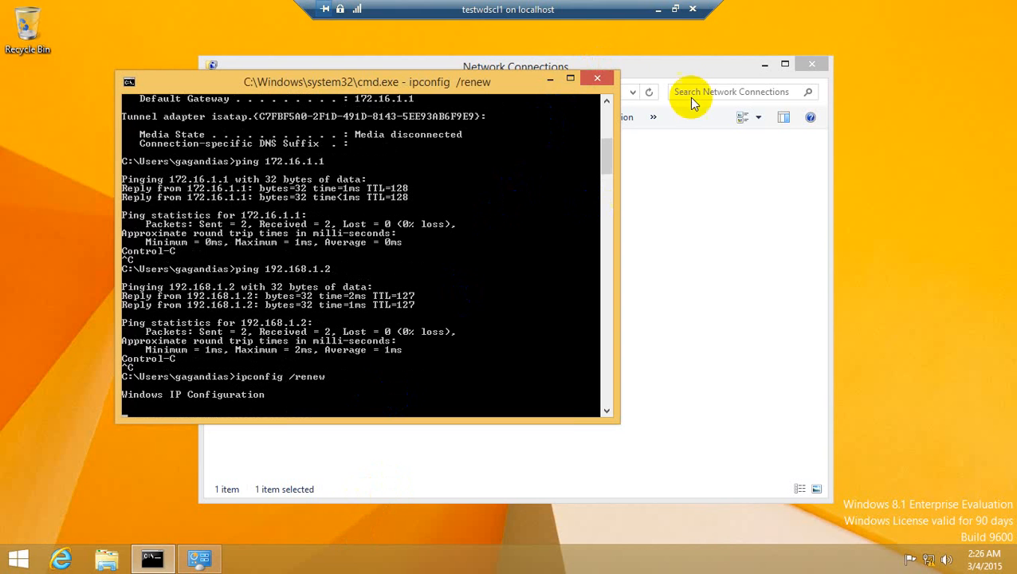
Step: Switch to the dc2 virtual machine and refresh the DHCP Relay Agent statistics for the Ethernet interface
left_click(656, 11)
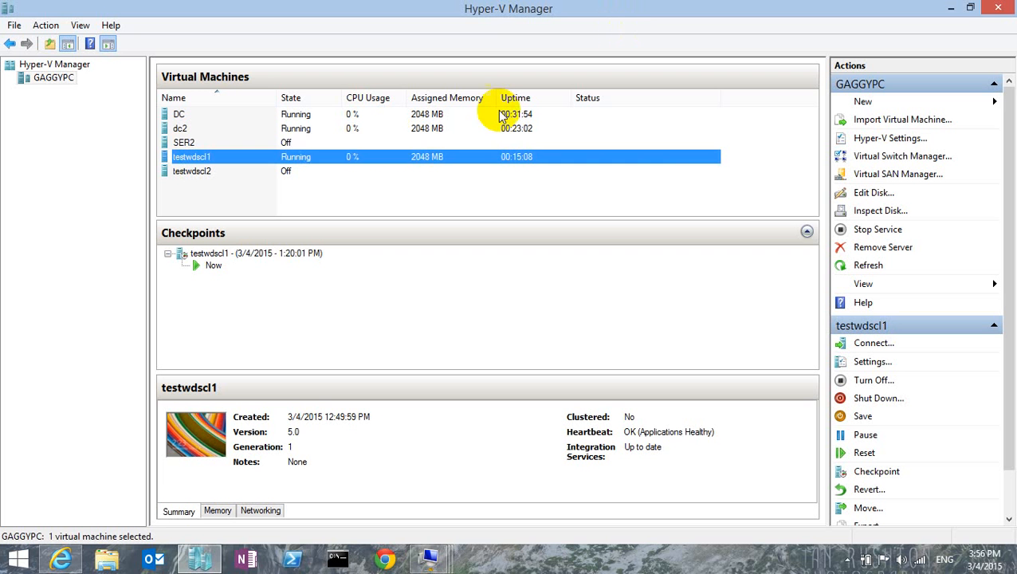
left_click(327, 128)
double_click(326, 129)
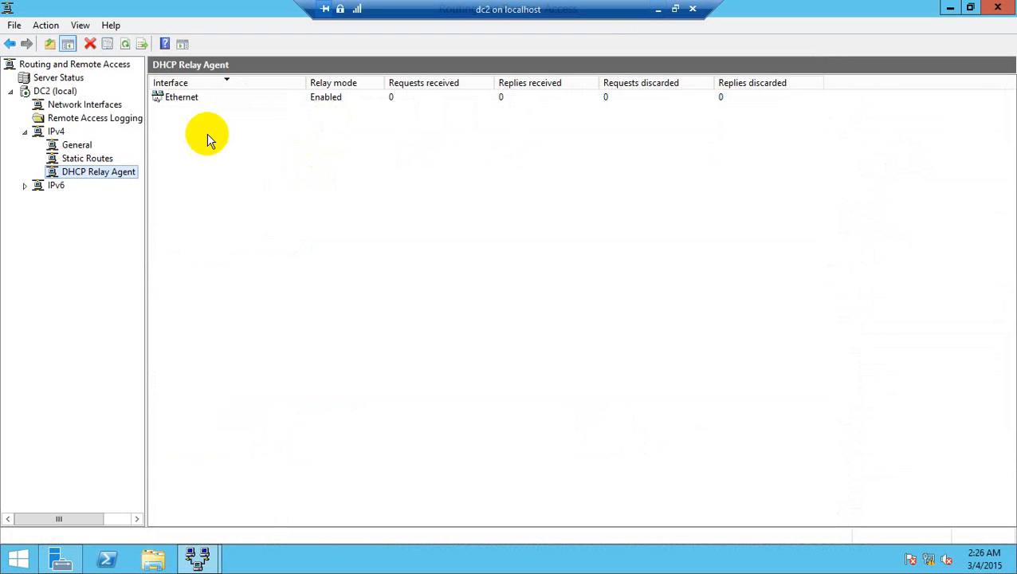
right_click(130, 170)
left_click(203, 241)
right_click(125, 175)
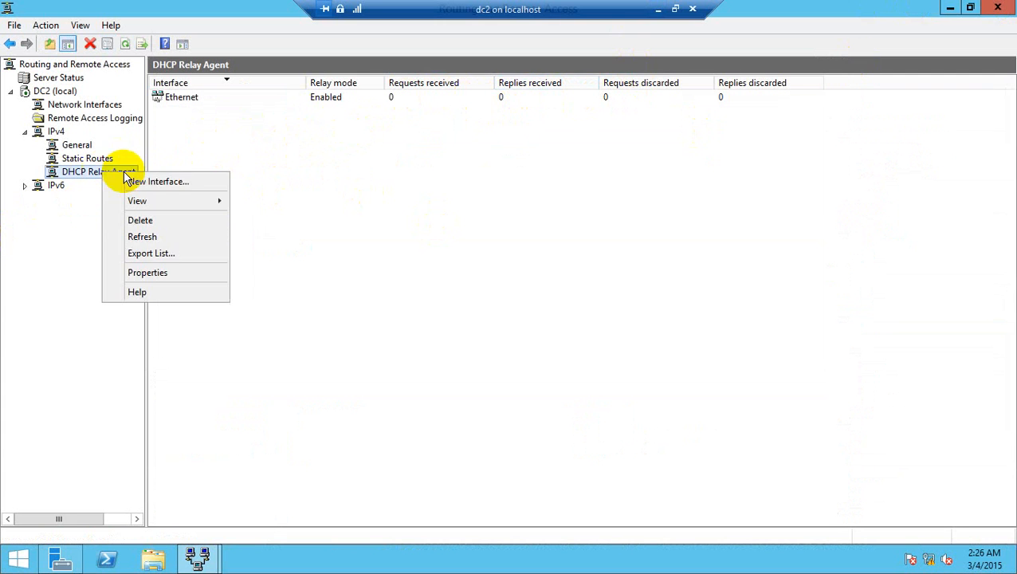
left_click(160, 238)
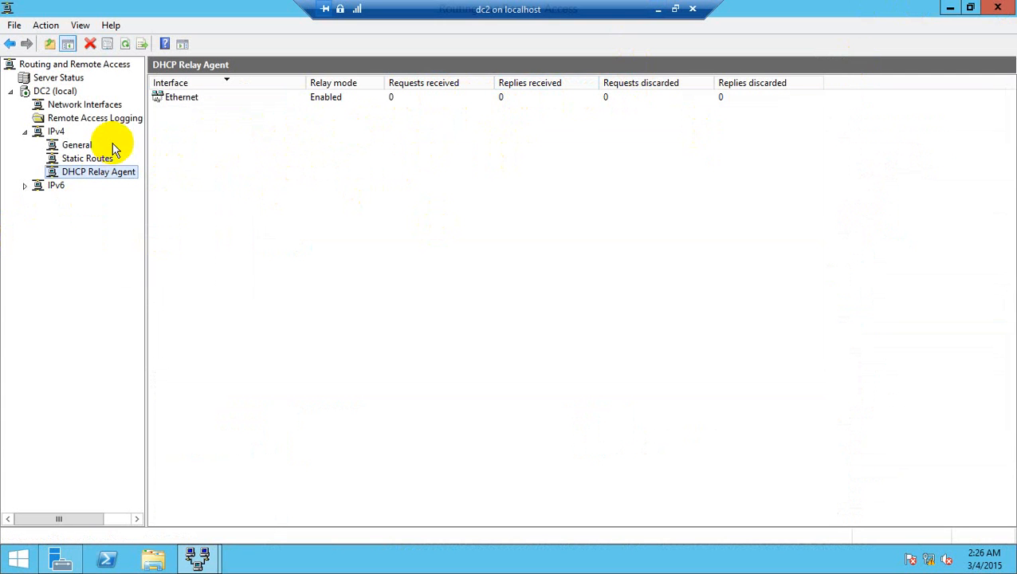
Step: Remove the Ethernet interface from the DHCP Relay Agent
right_click(178, 106)
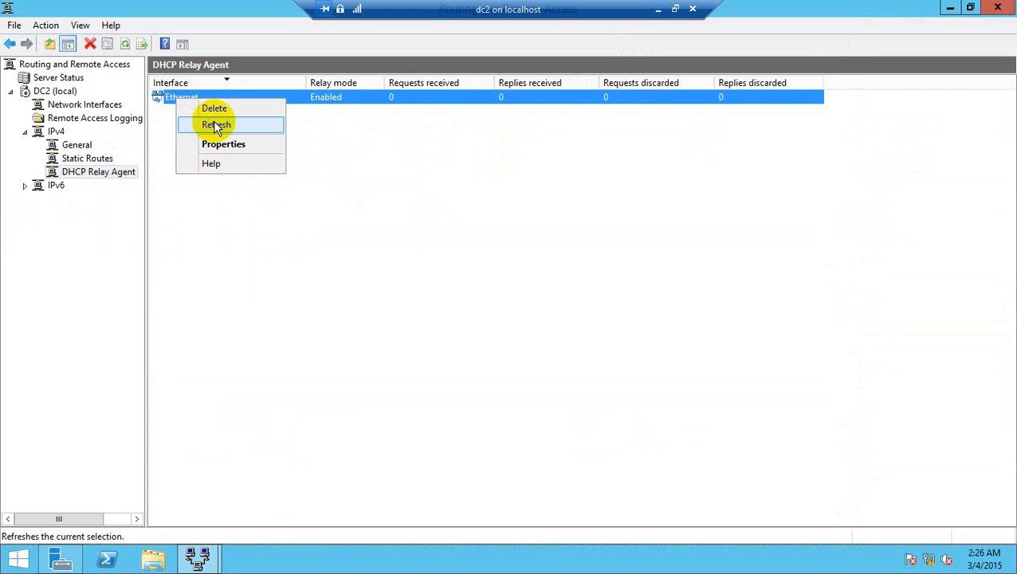
left_click(215, 114)
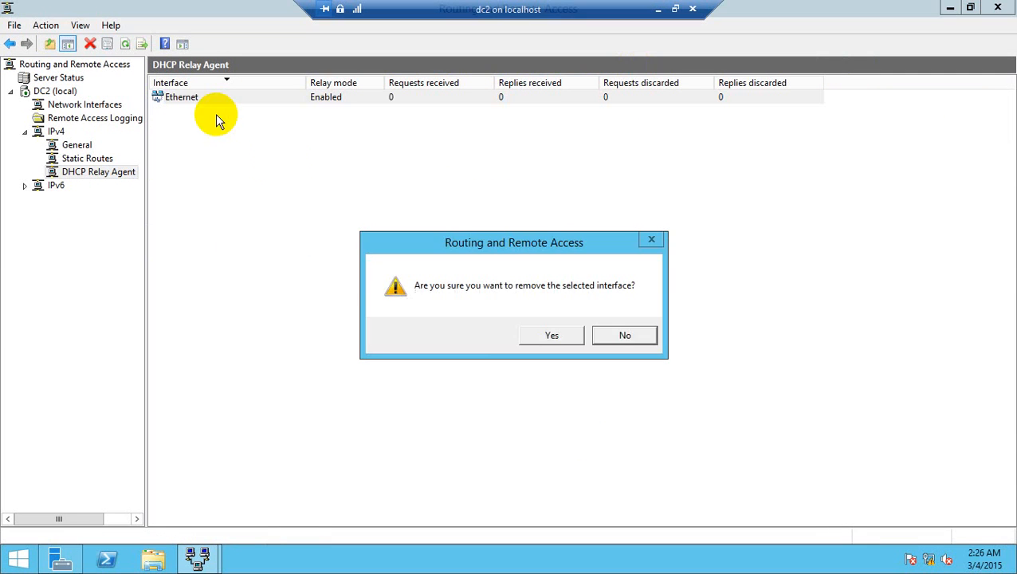
left_click(544, 335)
Step: Add the Ethernet 2 interface to the DHCP Relay Agent with the default relay settings
right_click(109, 172)
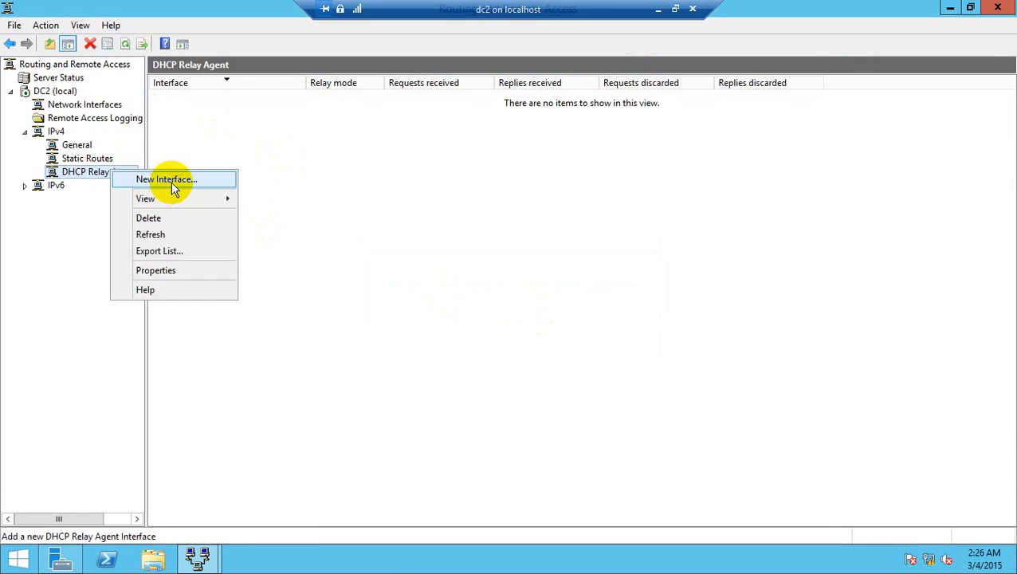
left_click(170, 181)
left_click(410, 209)
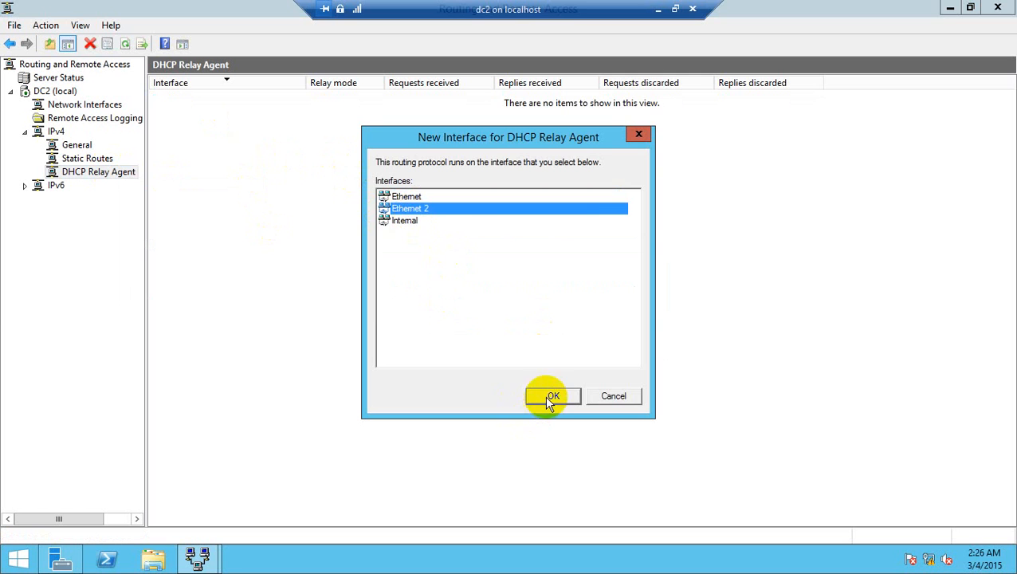
left_click(547, 398)
left_click(510, 423)
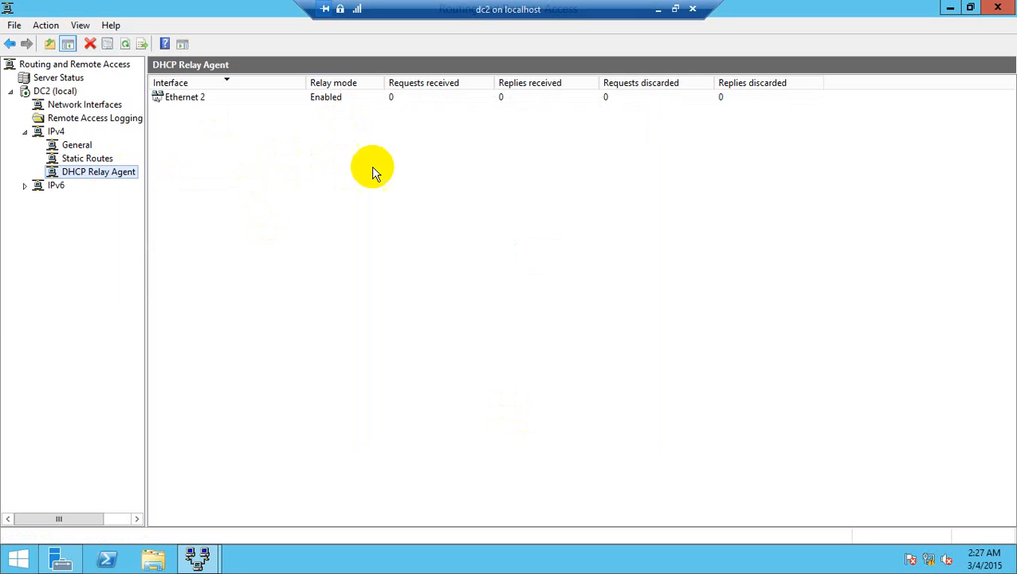
Step: Refresh the DHCP Relay Agent and check the request and reply counters for Ethernet 2
left_click(228, 97)
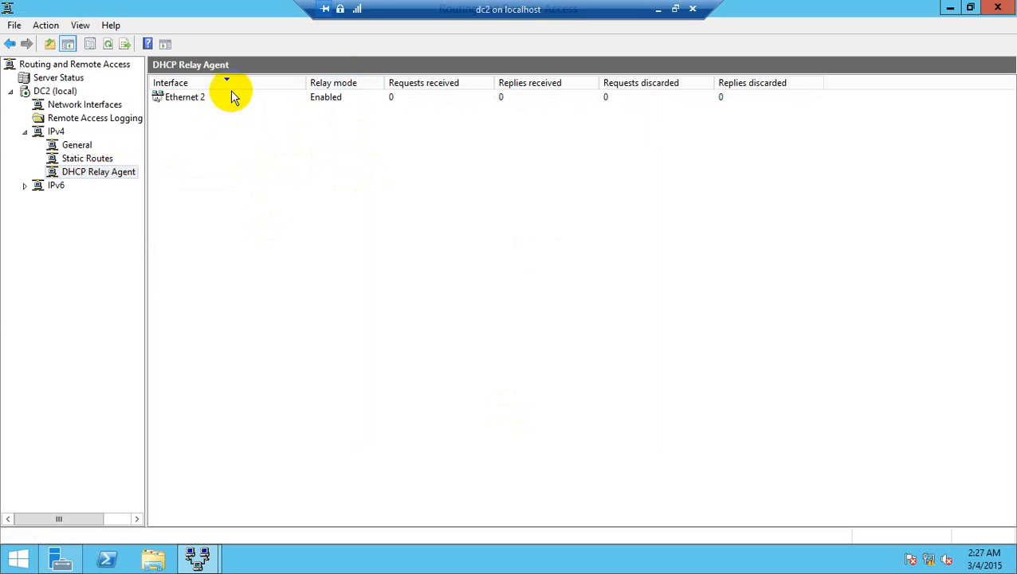
right_click(125, 171)
left_click(200, 234)
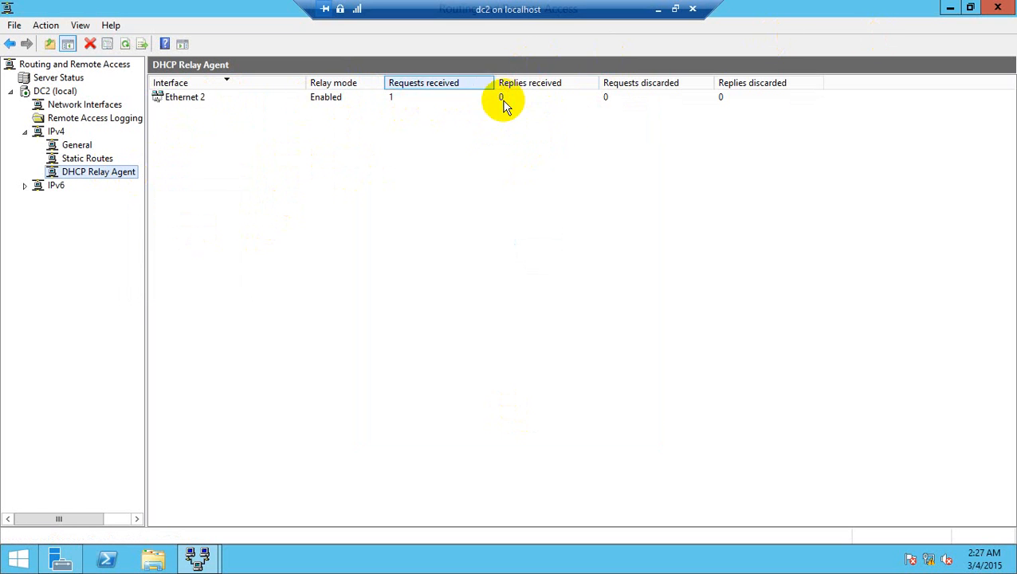
right_click(127, 172)
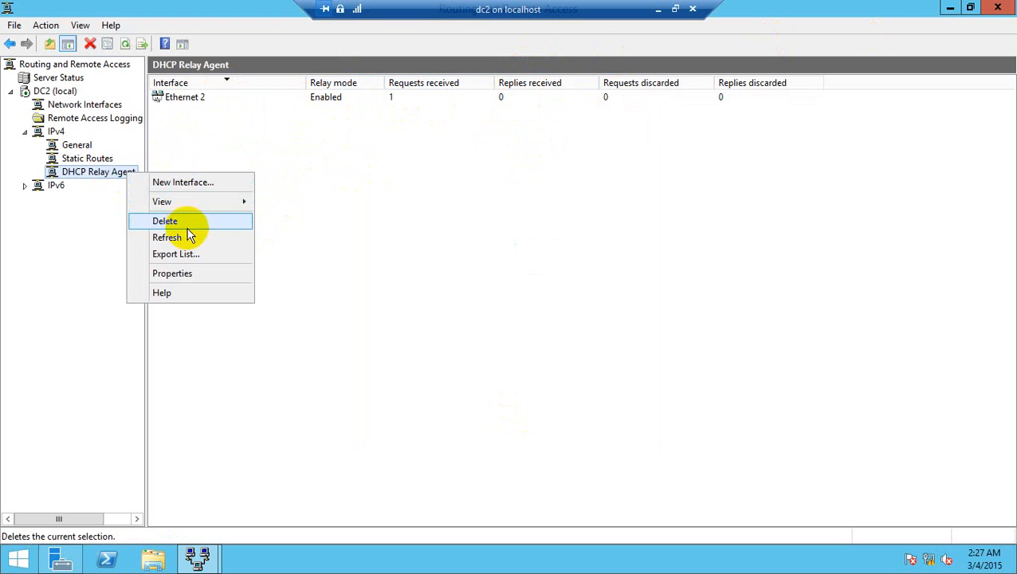
left_click(189, 237)
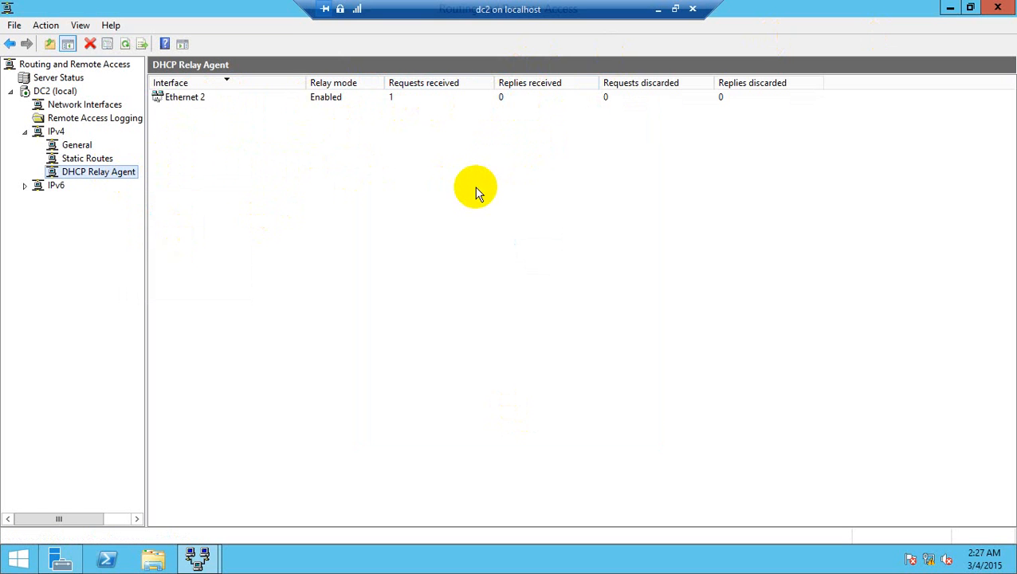
Step: Switch to the DC virtual machine and start a new IPv4 DHCP scope named test
left_click(660, 11)
double_click(256, 114)
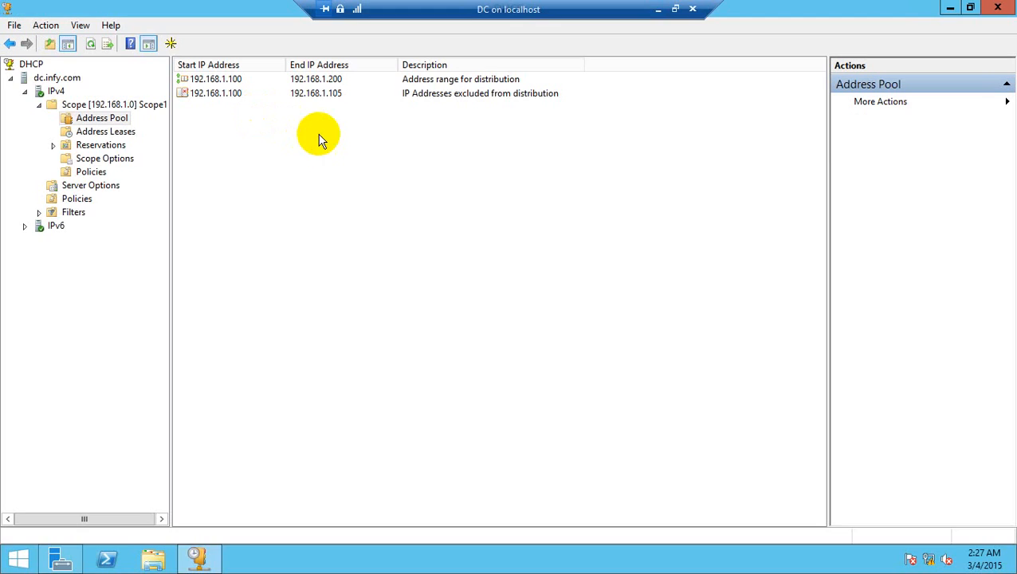
right_click(58, 94)
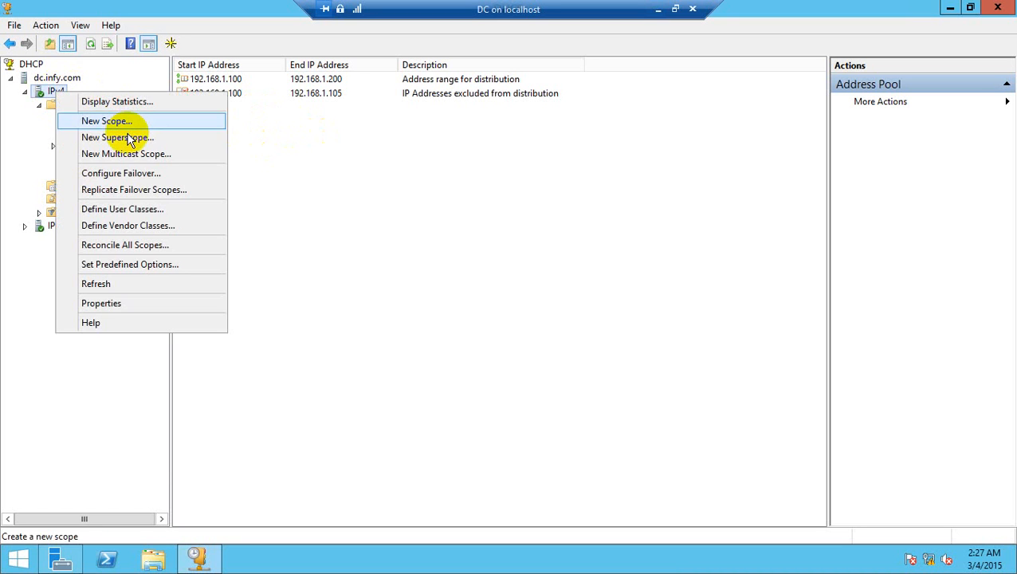
left_click(125, 119)
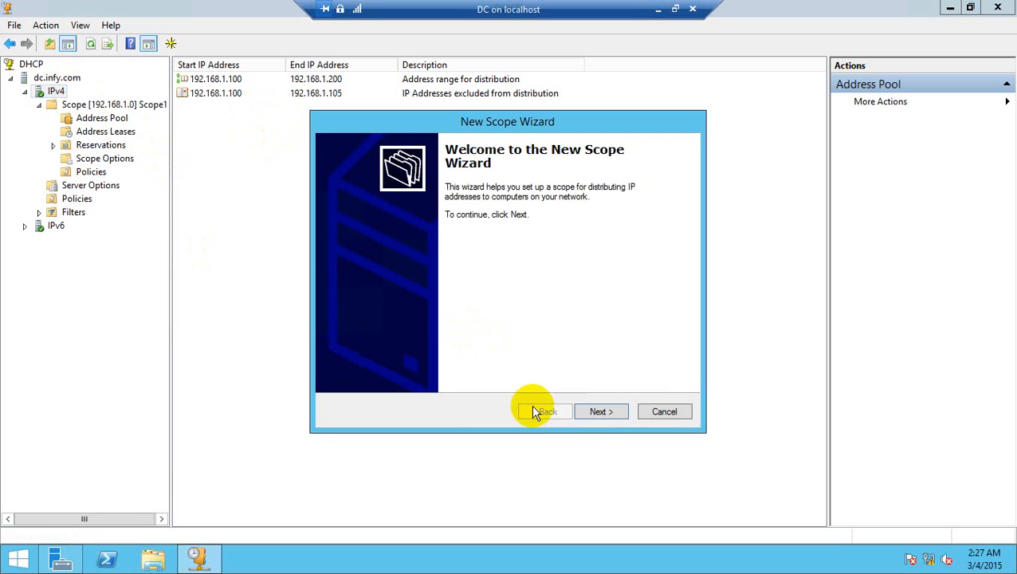
left_click(602, 412)
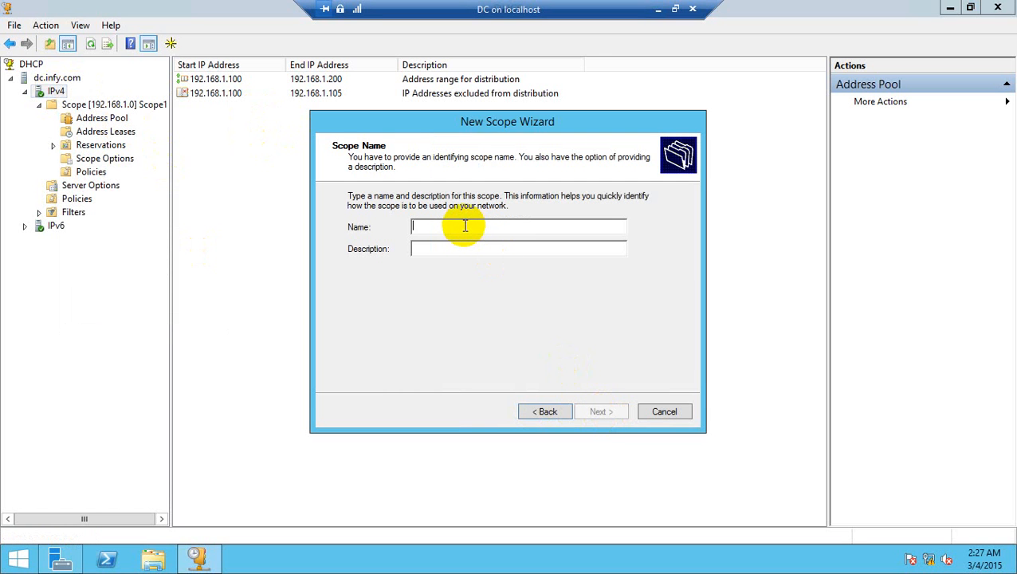
type("test")
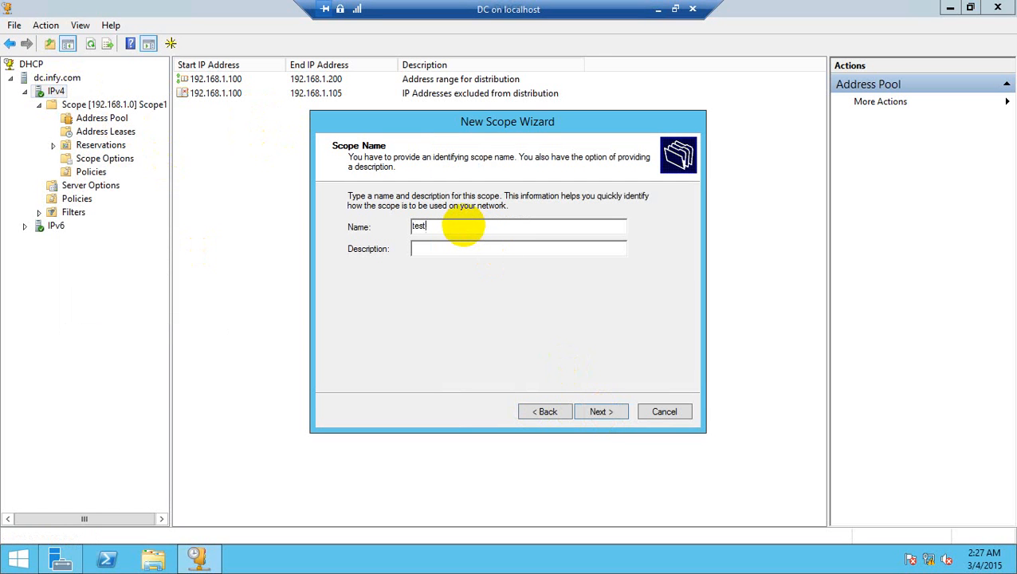
left_click(600, 415)
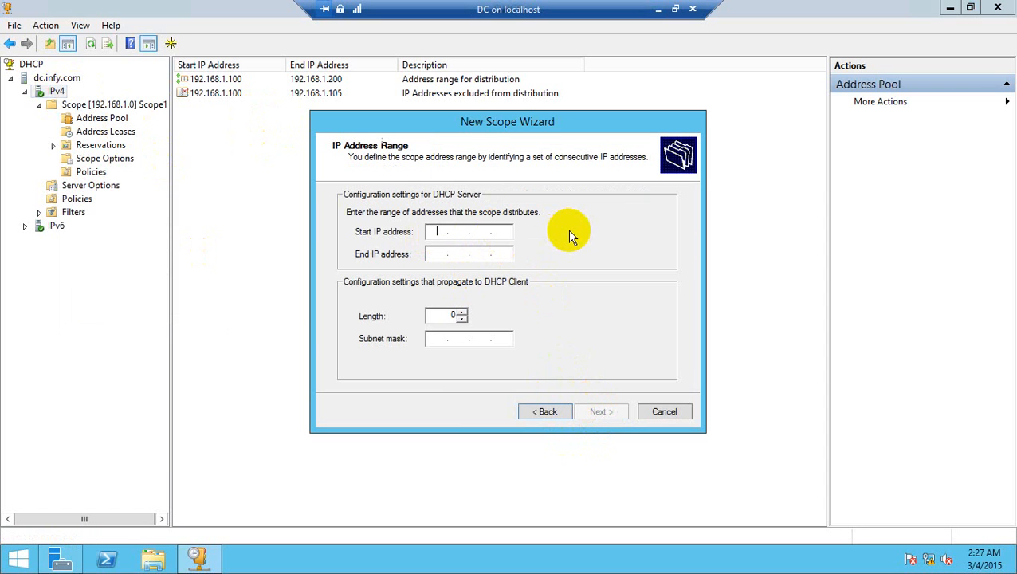
Step: Define the scope's address range from 172.16.1.100 to an end address in 172.16.1, keeping the subnet mask 255.255.0.0
type("172.16.1.100")
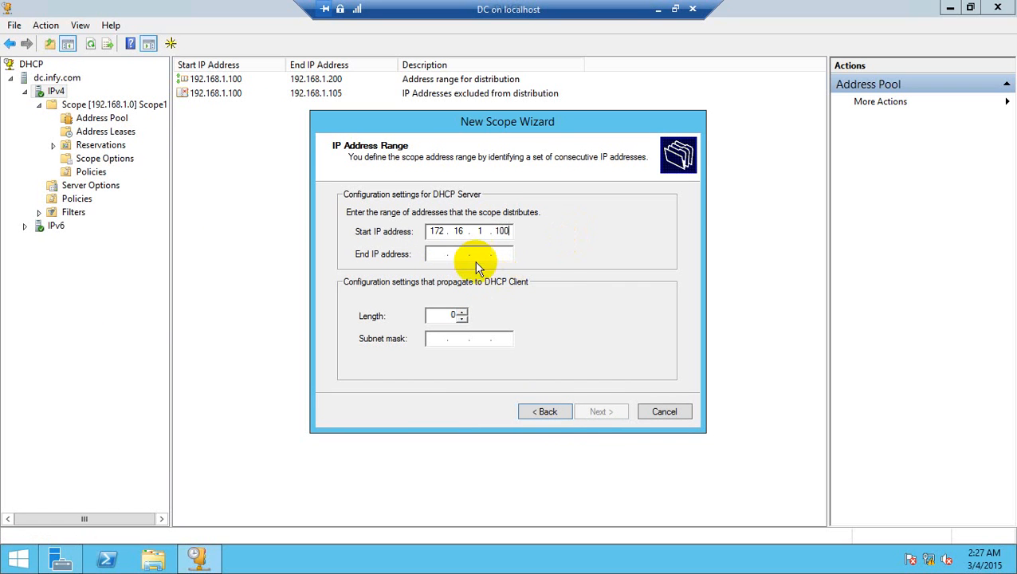
left_click(444, 253)
type("172.16.1.120")
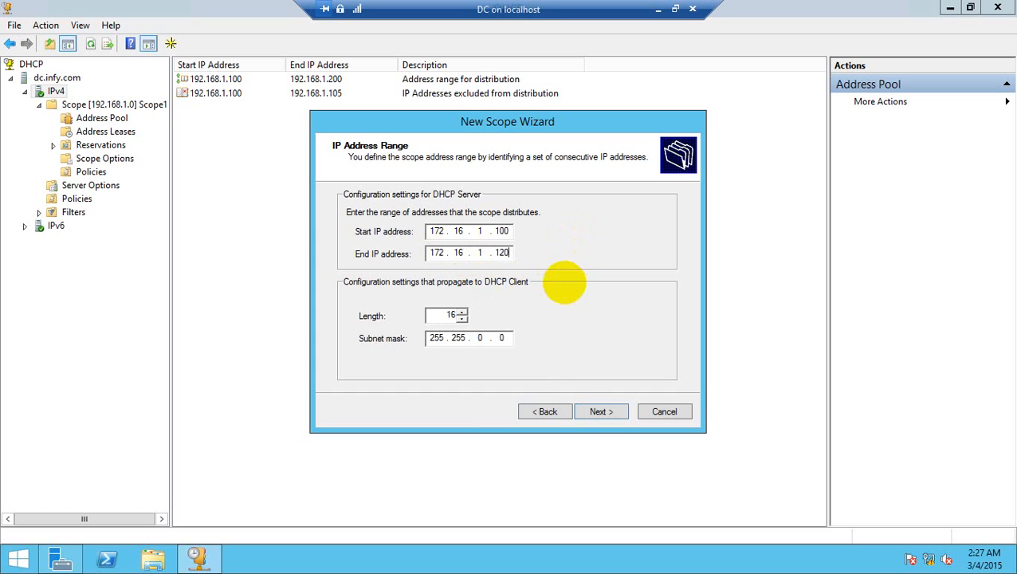
left_click(598, 413)
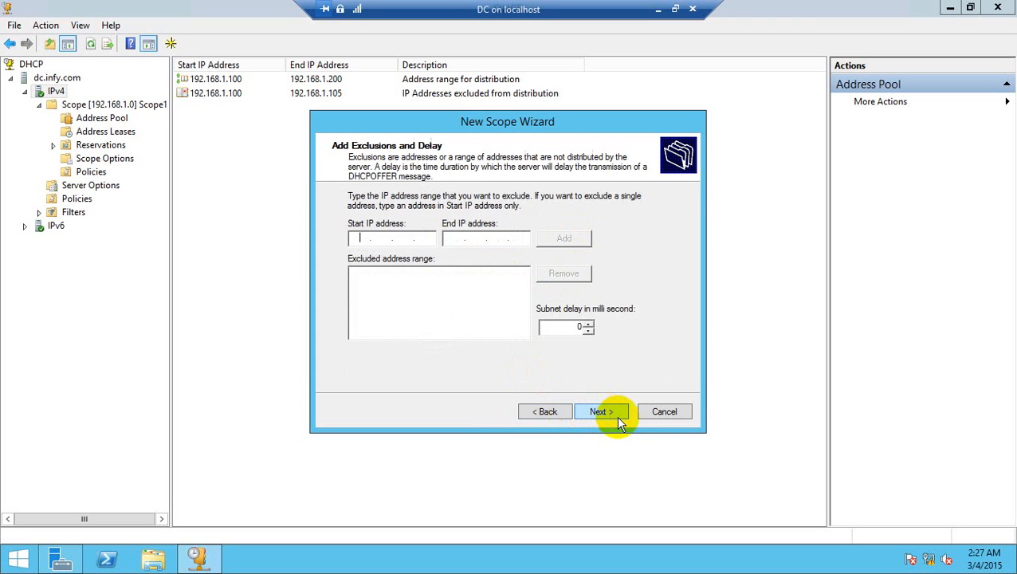
Step: Add no exclusions, keep the 8-day lease duration and choose to configure the scope's DHCP options now
left_click(611, 423)
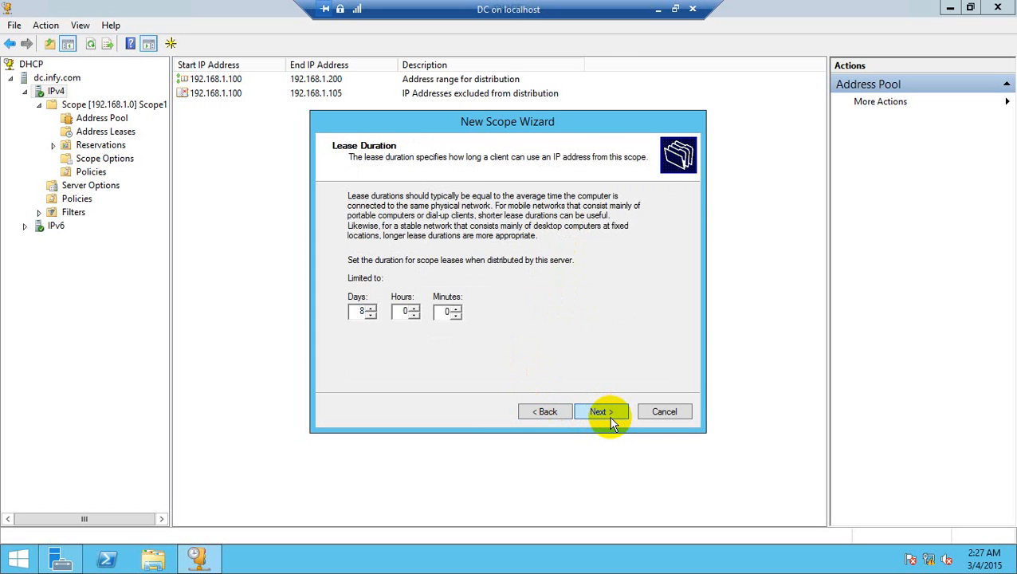
left_click(611, 422)
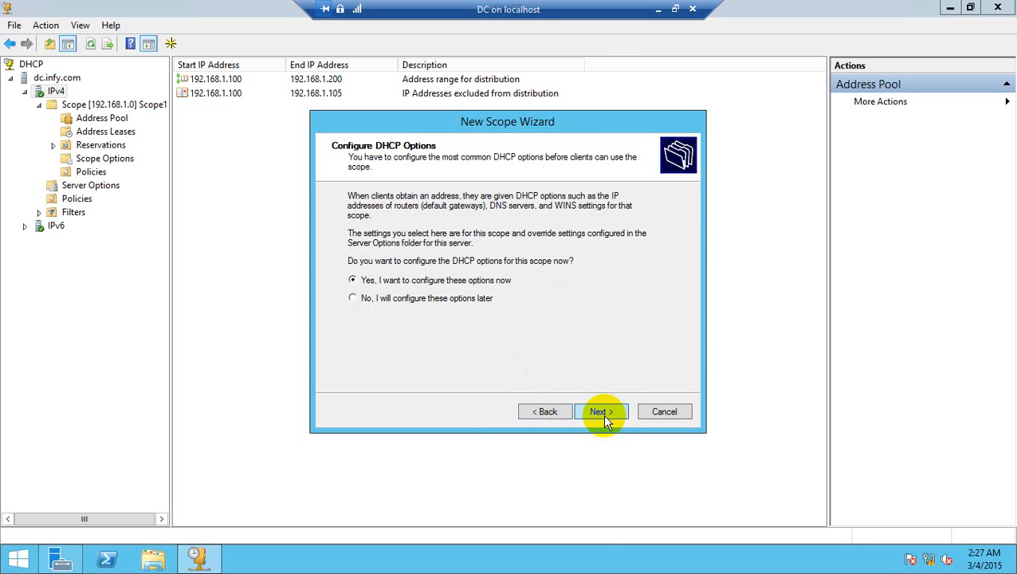
left_click(604, 415)
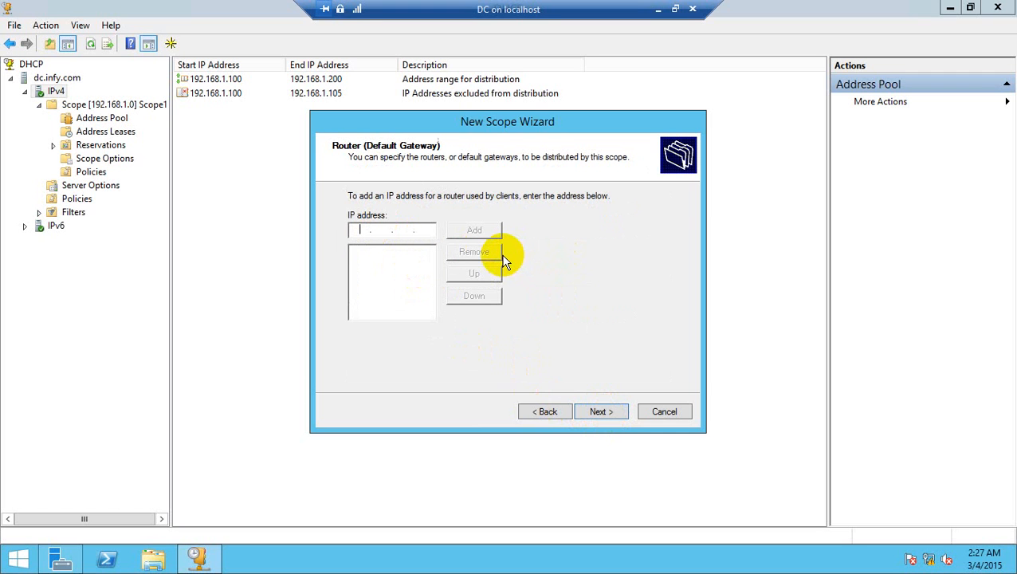
Step: Add 172.16.1.1 as the scope's router (default gateway)
type("172")
type("16.1.1")
left_click(473, 230)
left_click(602, 411)
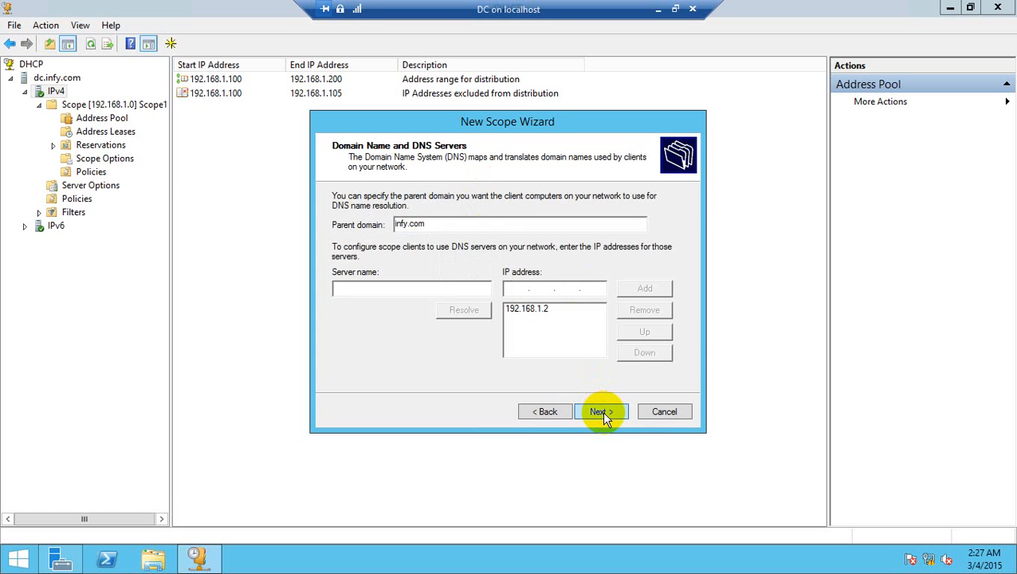
Step: Keep parent domain infy.com and DNS server 192.168.1.2, accept the remaining defaults and finish creating the scope
left_click(602, 410)
left_click(602, 411)
left_click(602, 411)
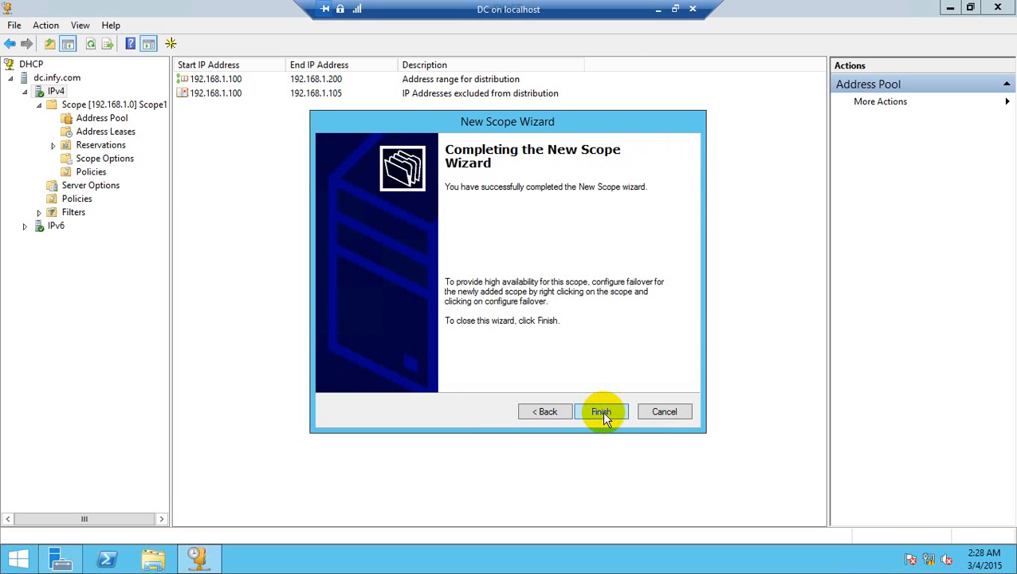
left_click(602, 411)
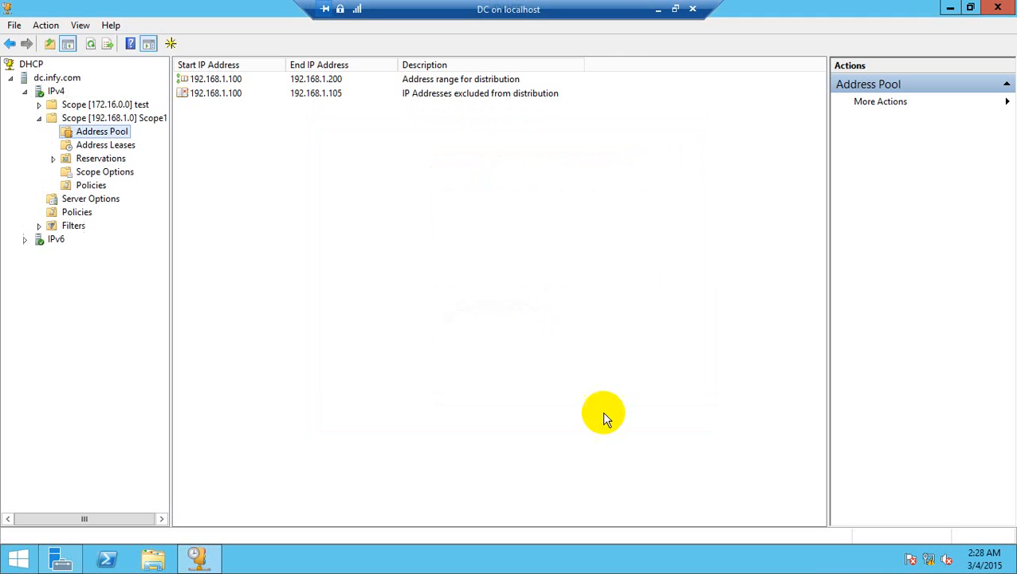
Step: Return to the dc2 virtual machine and refresh the DHCP Relay Agent to check the Ethernet 2 relay counters
left_click(657, 9)
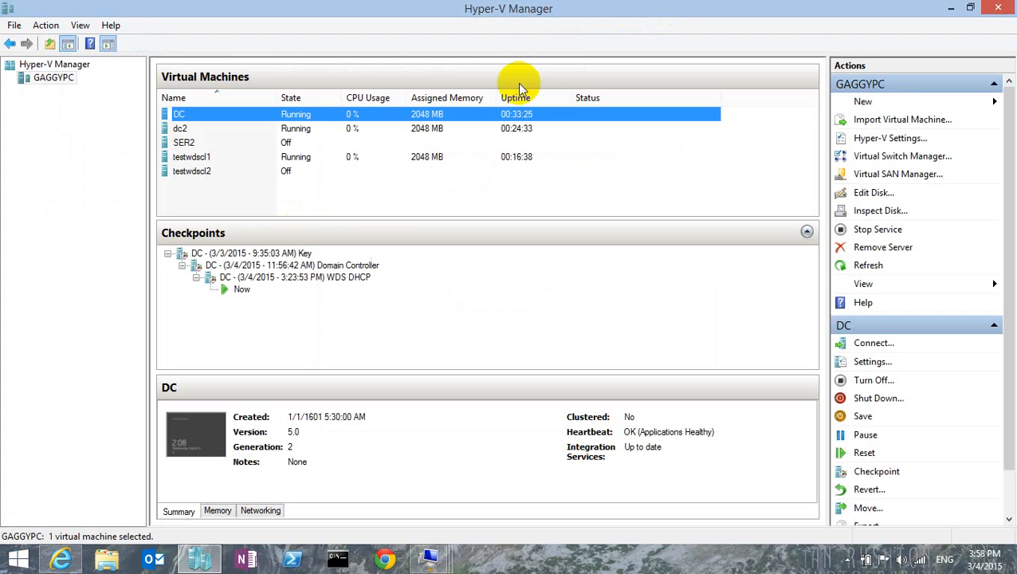
double_click(313, 129)
right_click(123, 176)
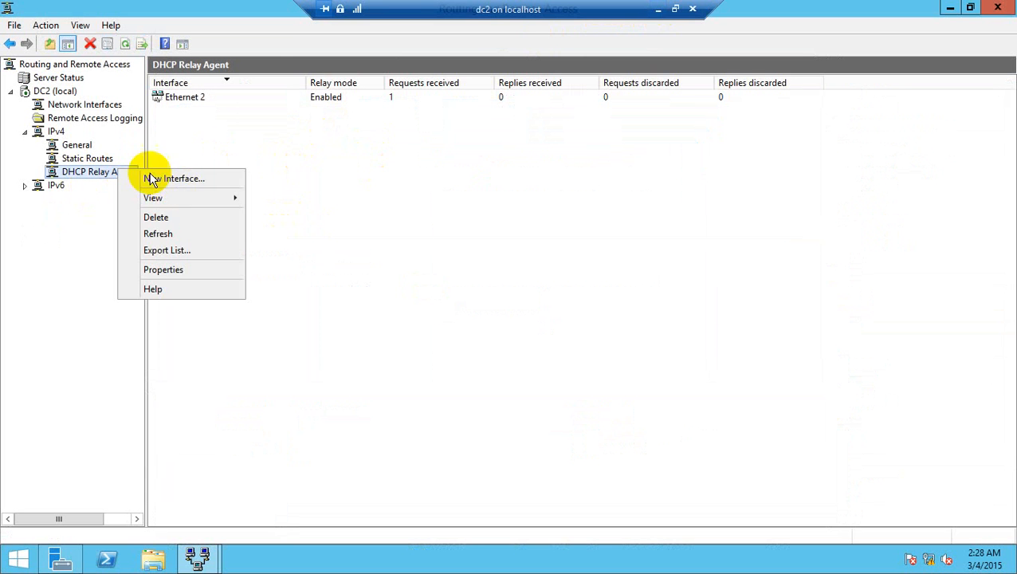
left_click(180, 234)
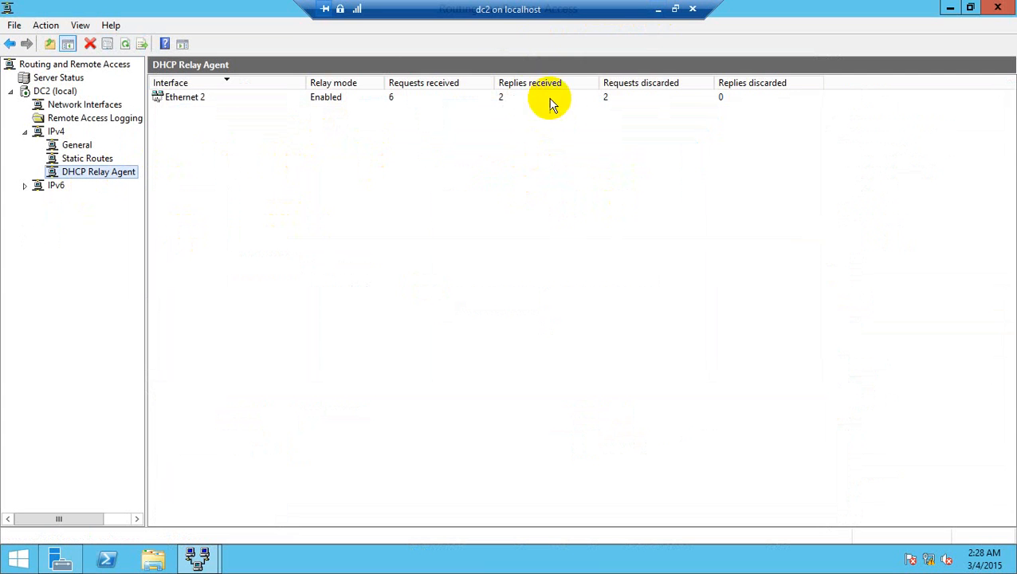
Step: Switch to the testwdscl1 virtual machine, run ipconfig /renew again in the command prompt and return to Hyper-V Manager
left_click(659, 9)
double_click(359, 158)
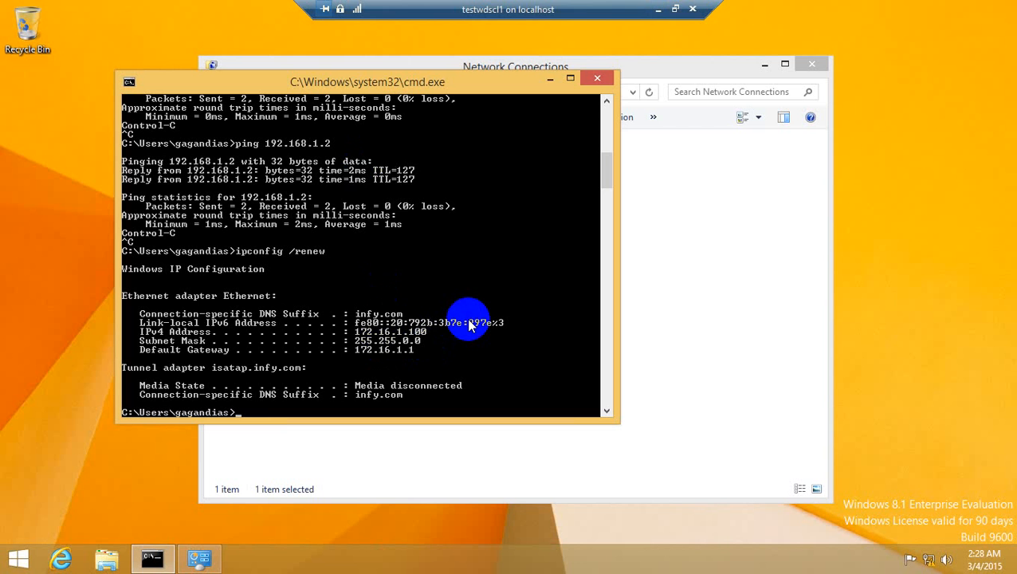
key("Up")
key("Return")
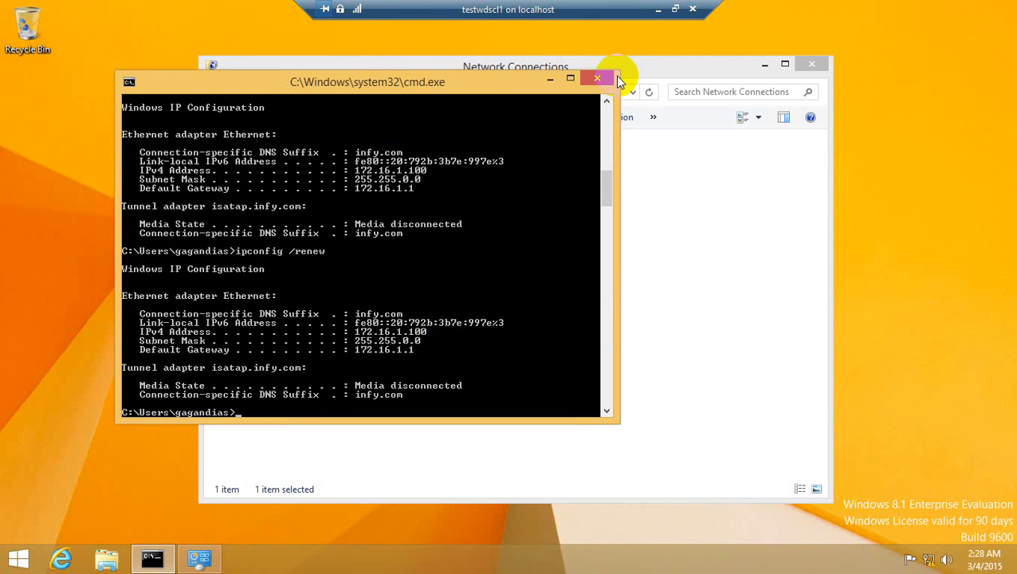
left_click(658, 10)
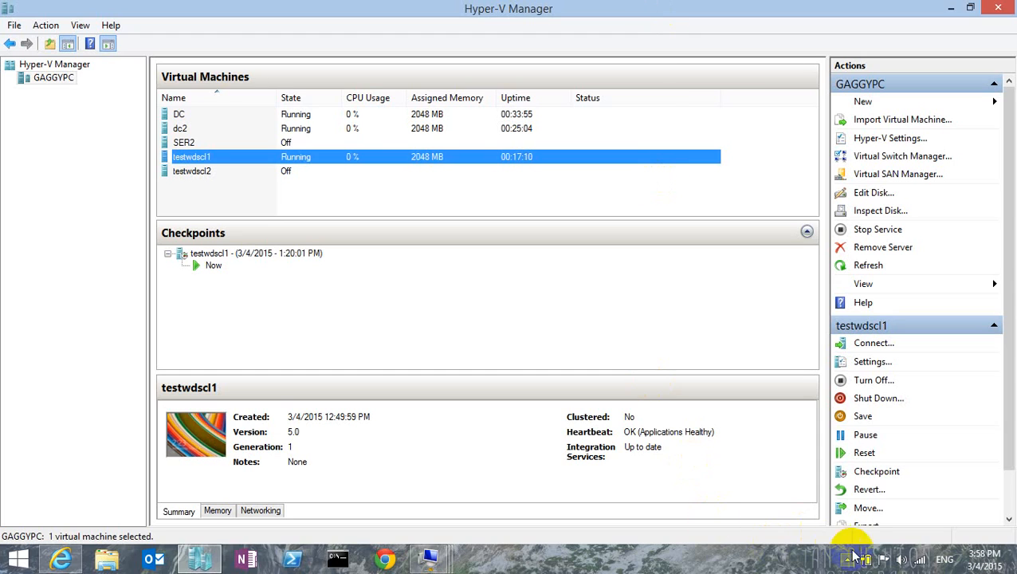